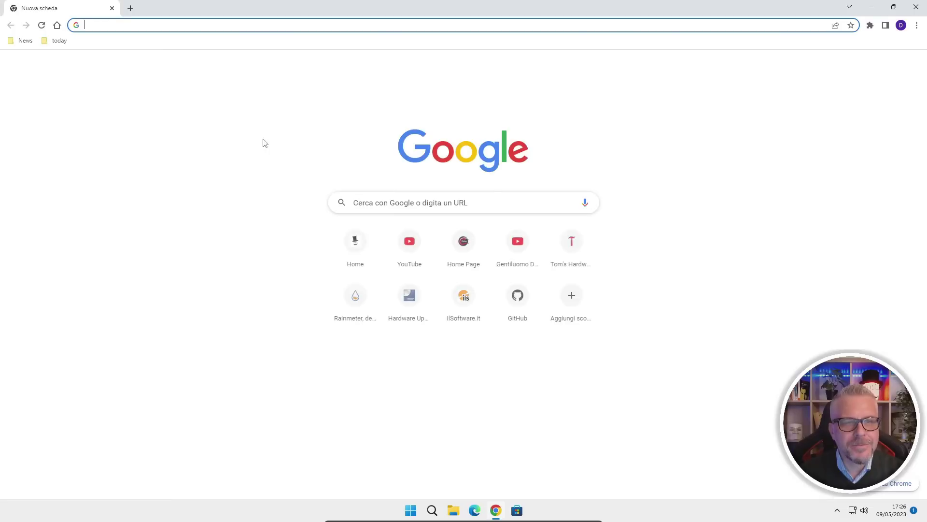
- Search Google for "rainmeter" and open the official rainmeter.net site
click(400, 203)
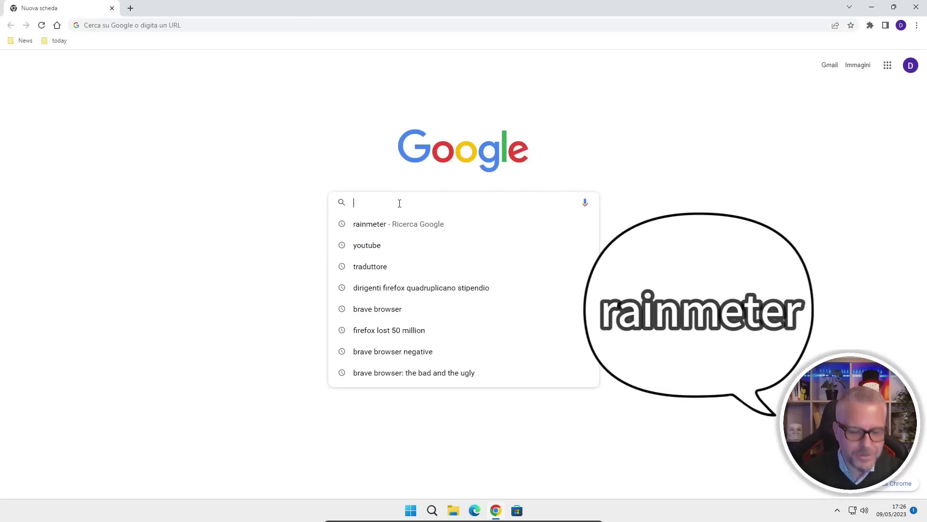
text(rainmeter)
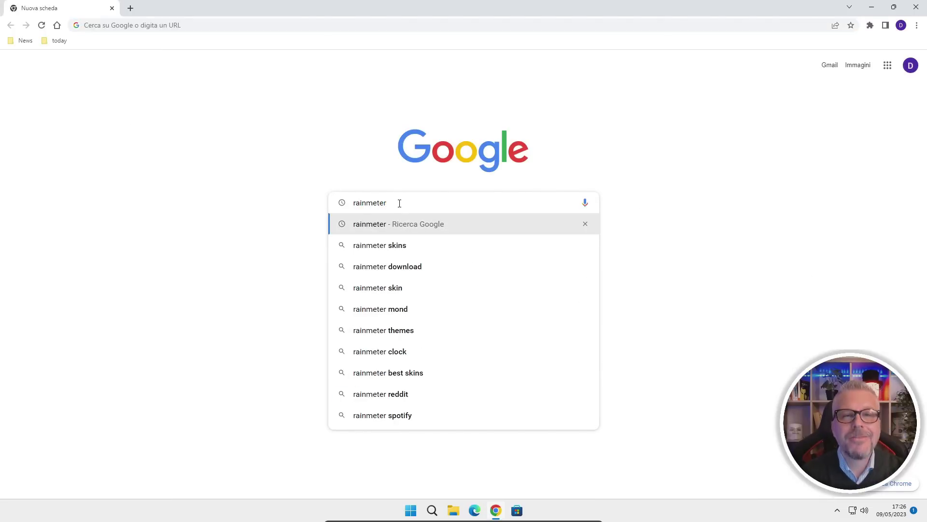
key(Return)
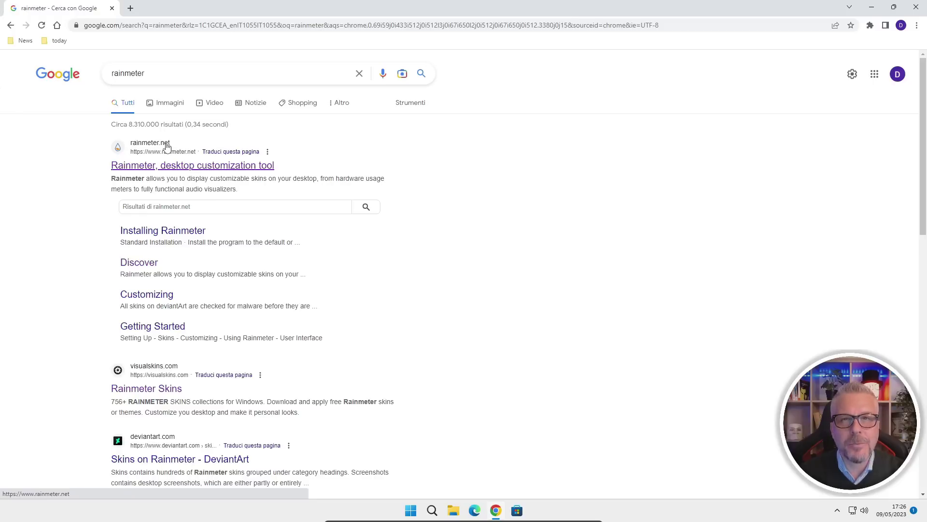
click(175, 168)
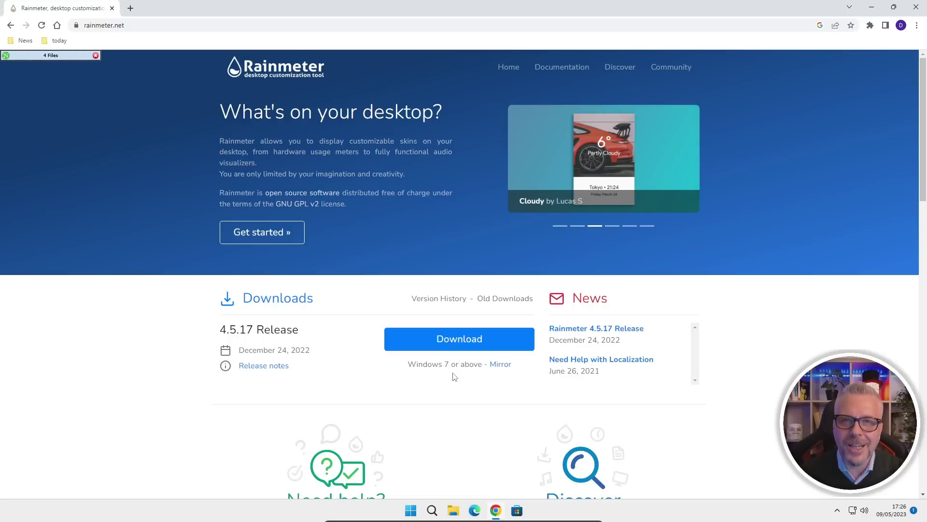
- Download the Rainmeter 4.5.17 installer and cut the file from the Download folder
click(460, 341)
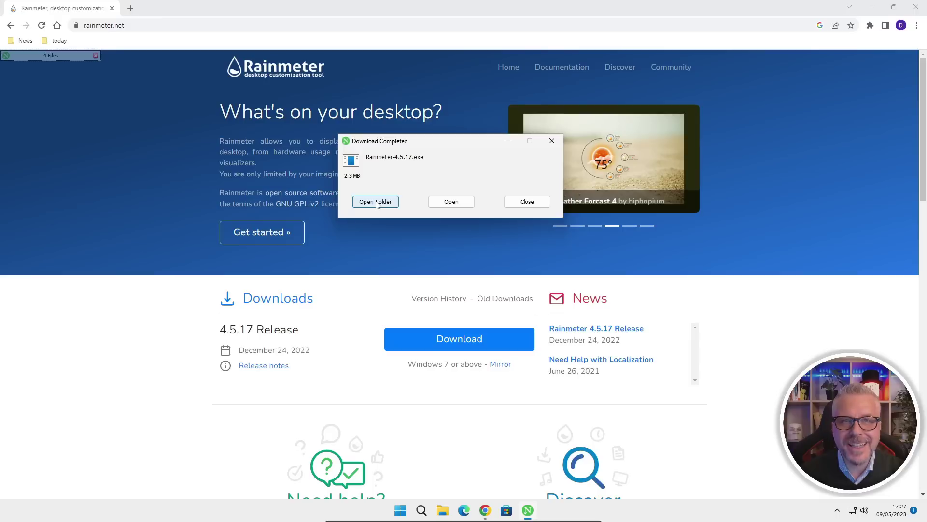
click(375, 202)
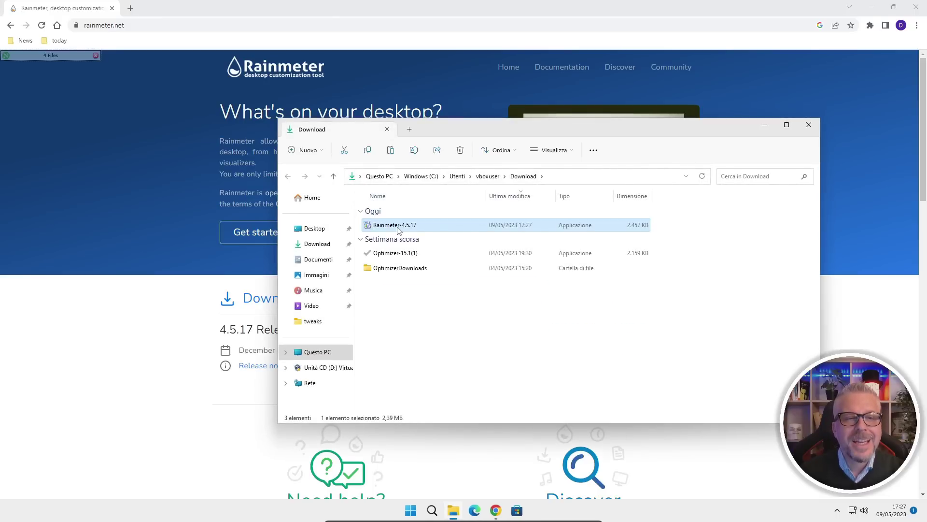
right_click(398, 228)
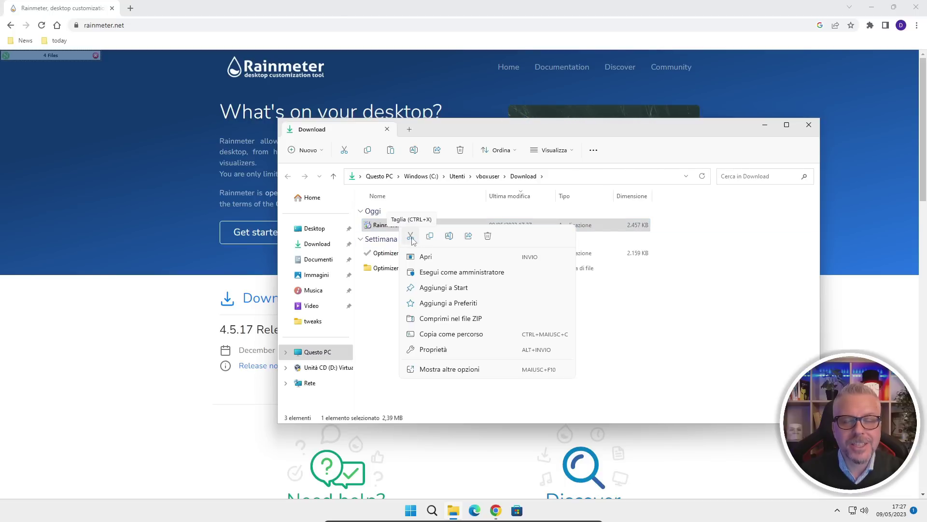
click(410, 237)
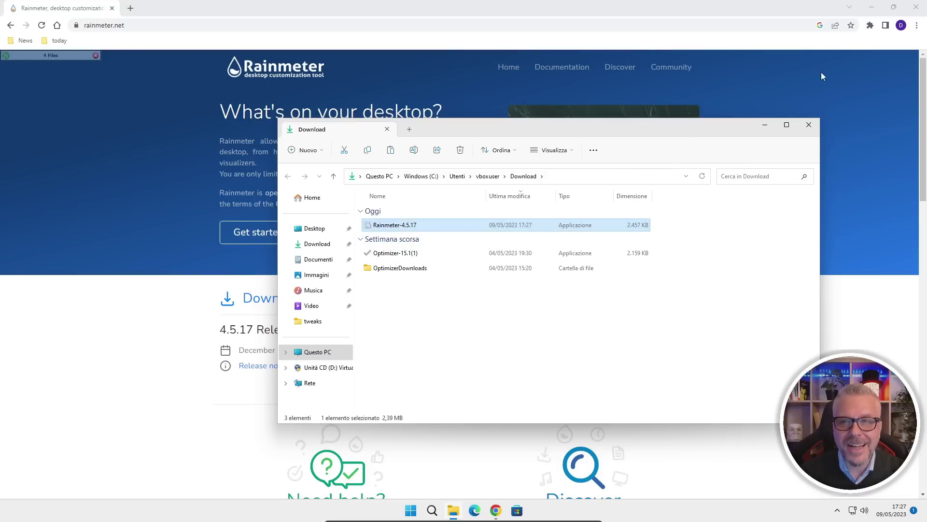
- Close the browser and create a new folder named "tweaks" on the desktop
click(918, 8)
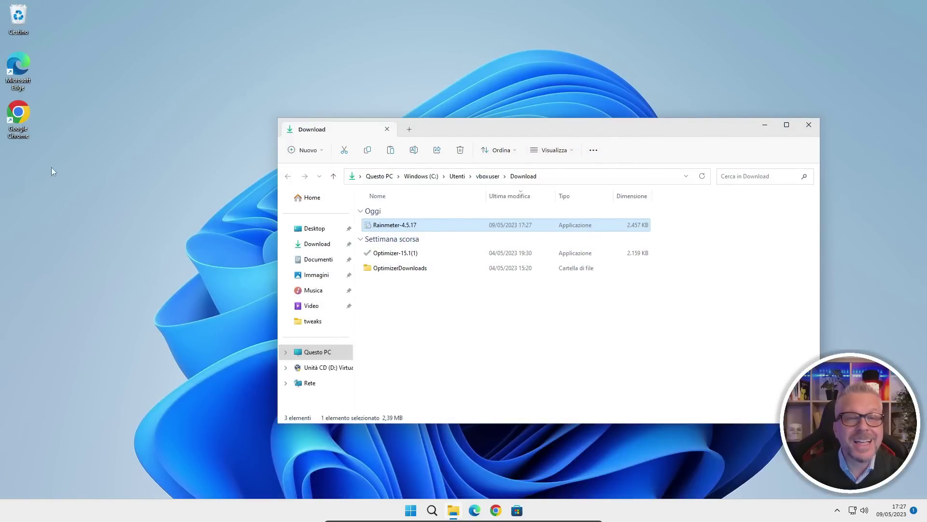
right_click(22, 166)
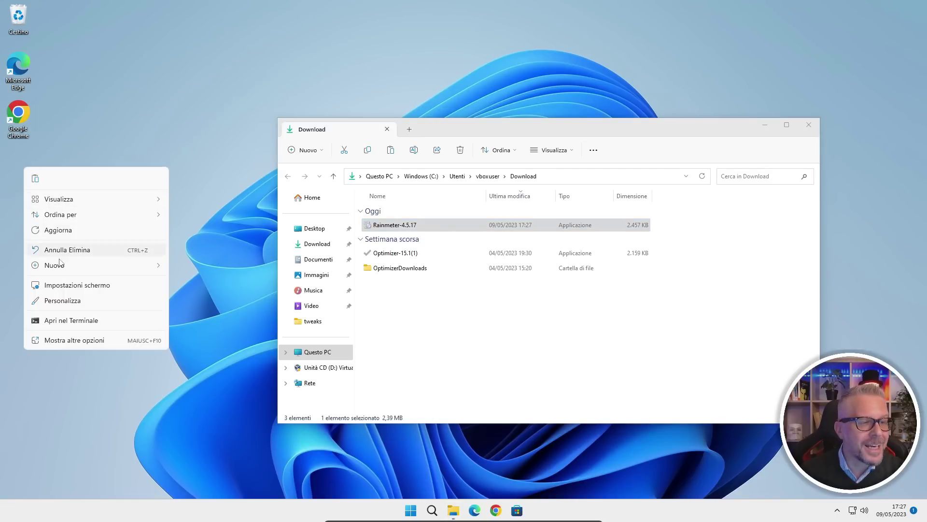
mouse_move(66, 266)
click(203, 272)
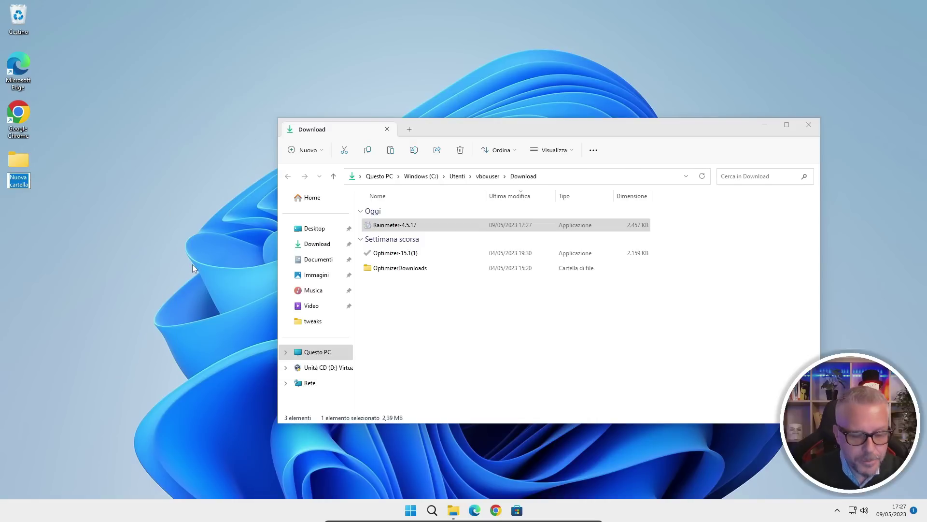
text(tweaks)
key(Return)
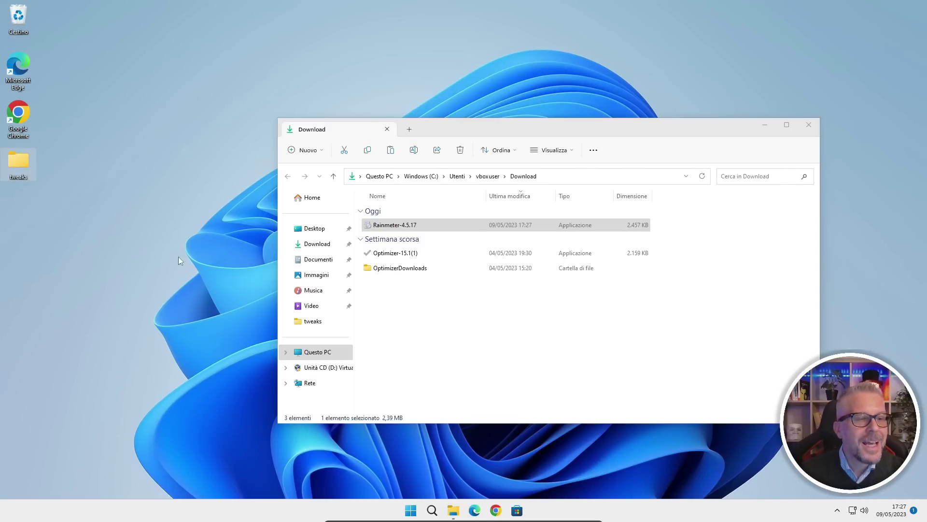
- Paste the Rainmeter-4.5.17 installer into the desktop's tweaks folder and close the Download window
double_click(24, 160)
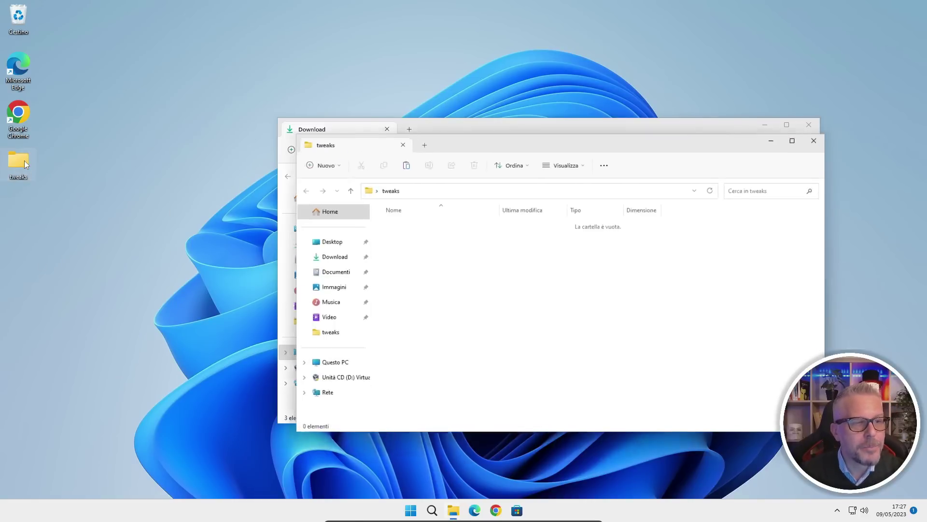
right_click(454, 281)
click(449, 277)
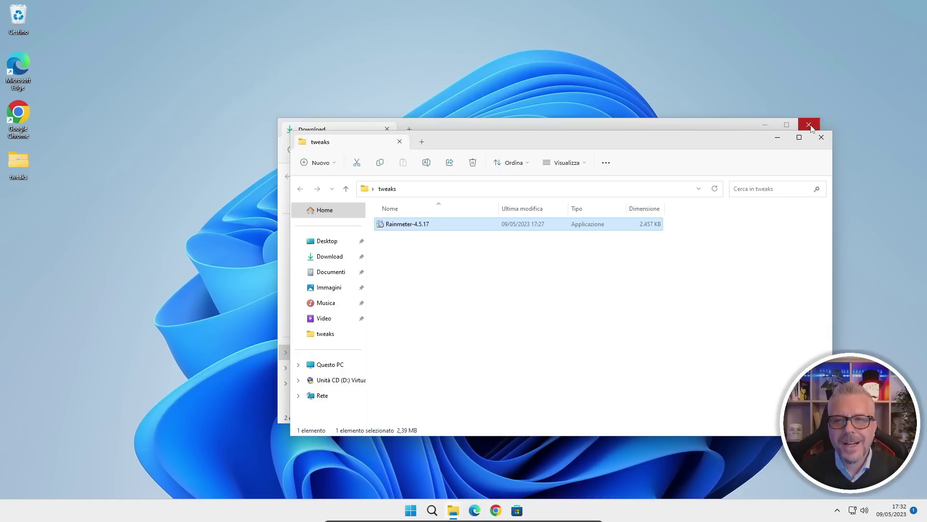
click(809, 125)
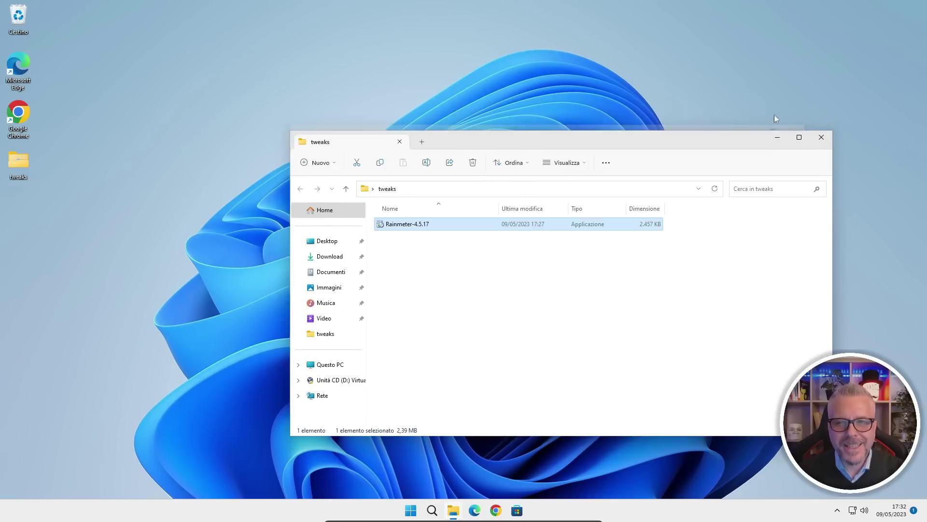
- Install Rainmeter in Italian as a standard 64-bit installation in C:\Program Files\Rainmeter, running at startup, and launch it on finishing
double_click(419, 225)
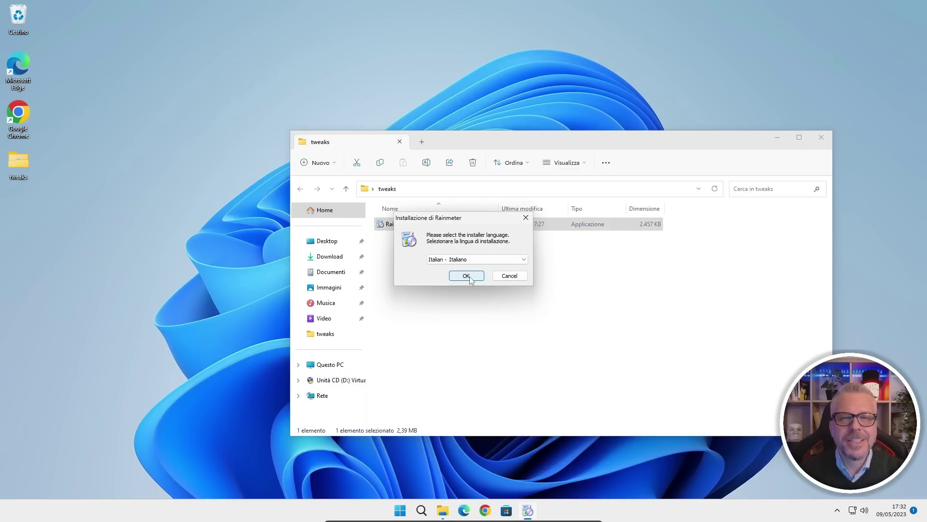
click(467, 276)
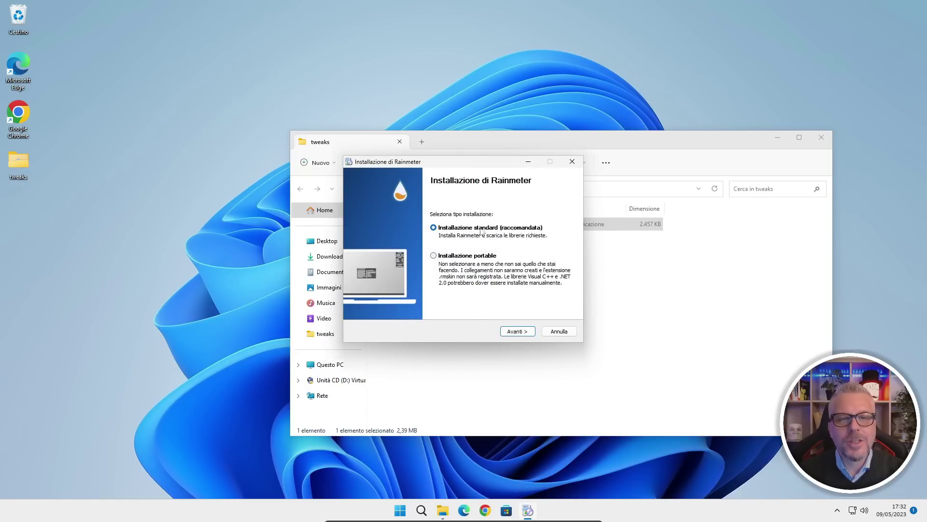
click(517, 331)
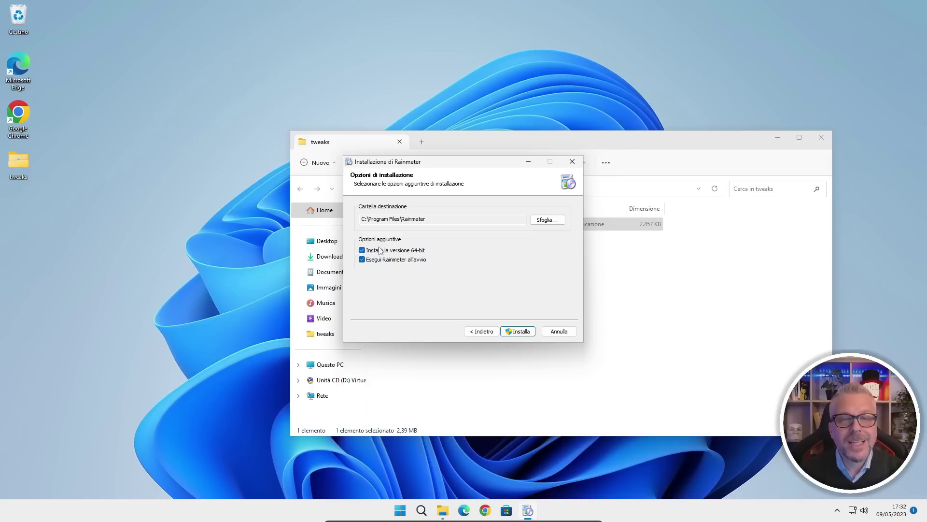
click(518, 332)
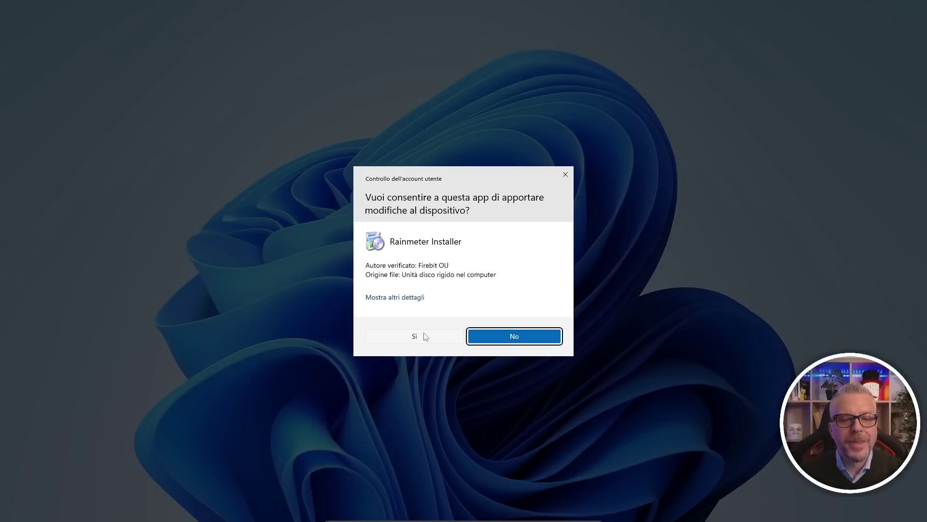
click(414, 336)
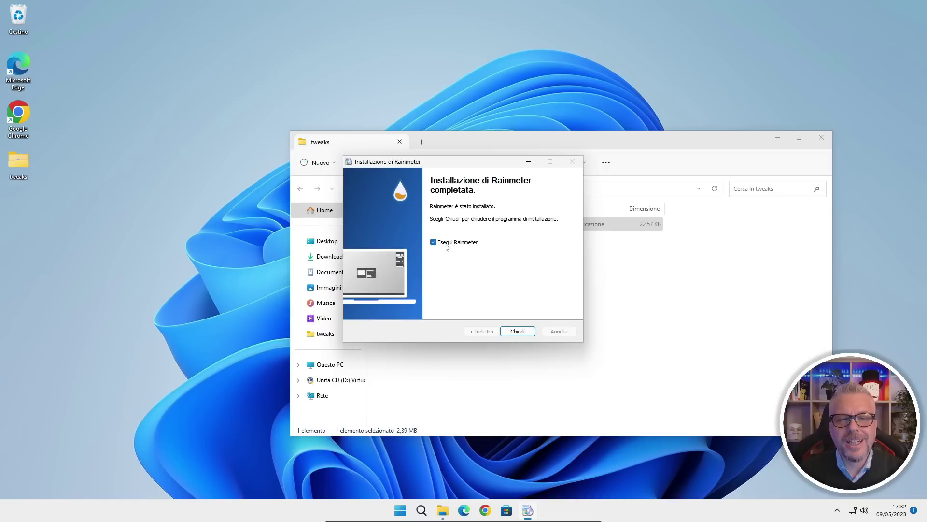
click(521, 334)
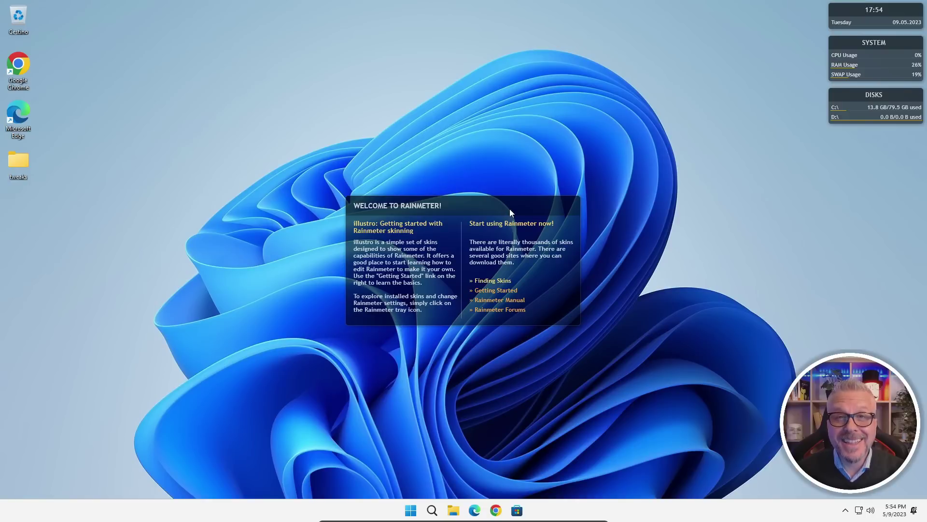
- Unload the illustro Welcome skin from the desktop
right_click(509, 210)
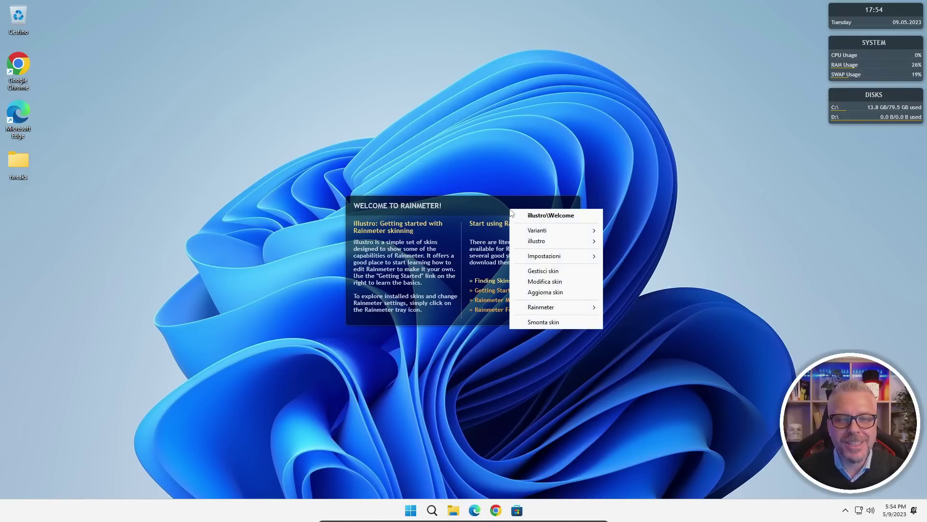
click(543, 322)
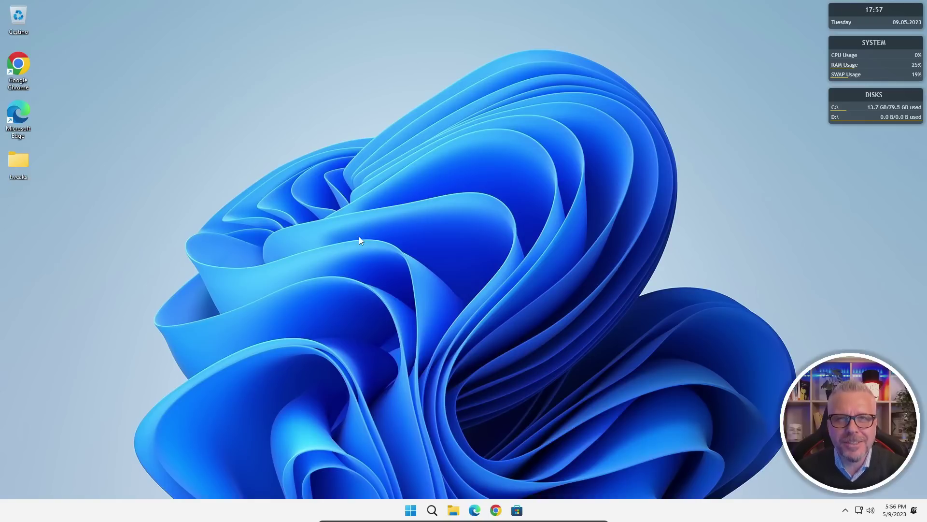
- Switch to Google Chrome, search for "rainmeter" and open the Rainmeter Skins result from visualskins.com
double_click(18, 70)
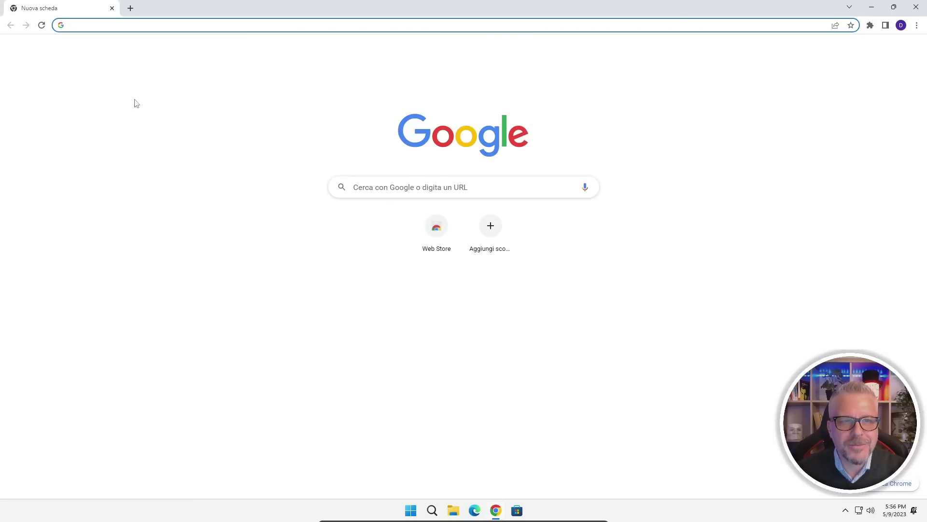
click(402, 187)
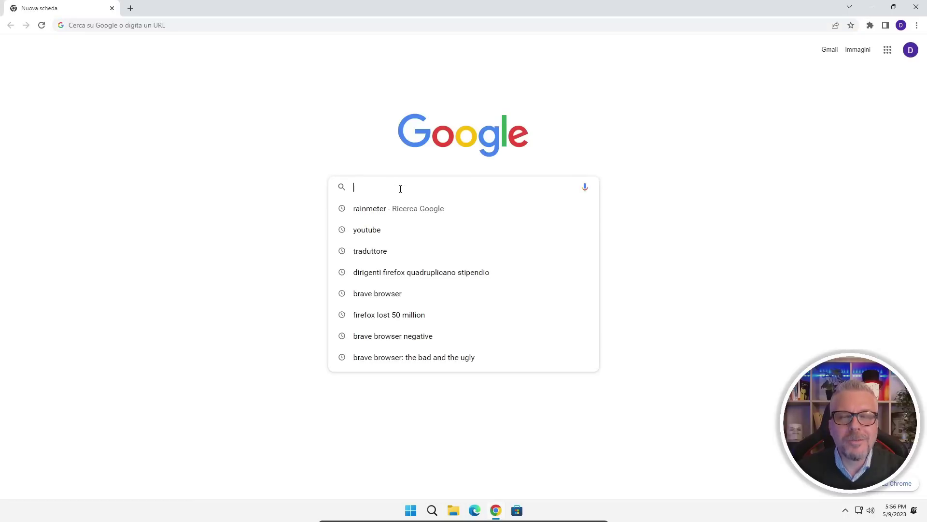
text(rainmeter)
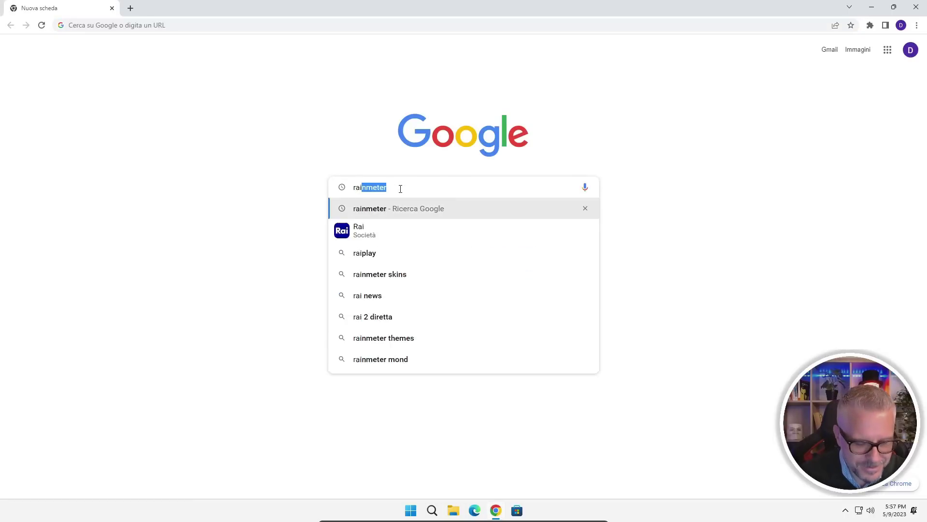
key(Return)
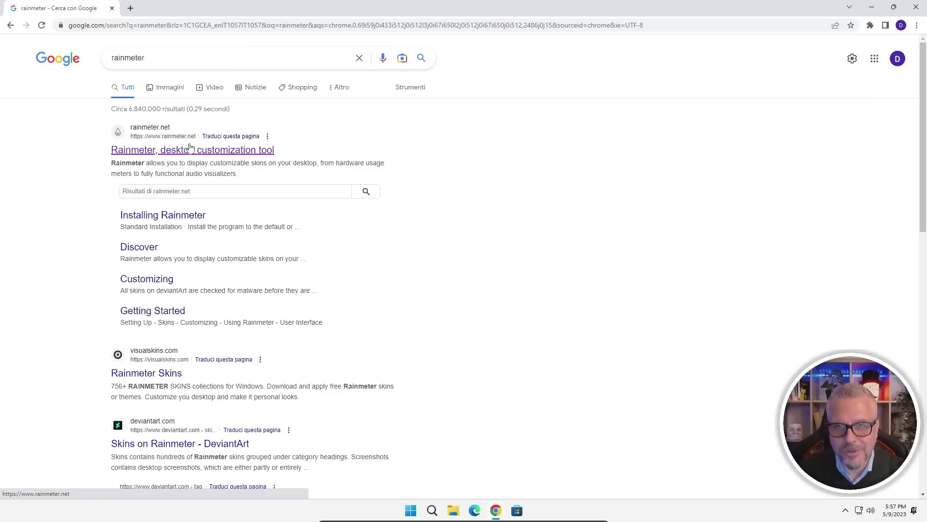
scroll(190, 147, down, 3)
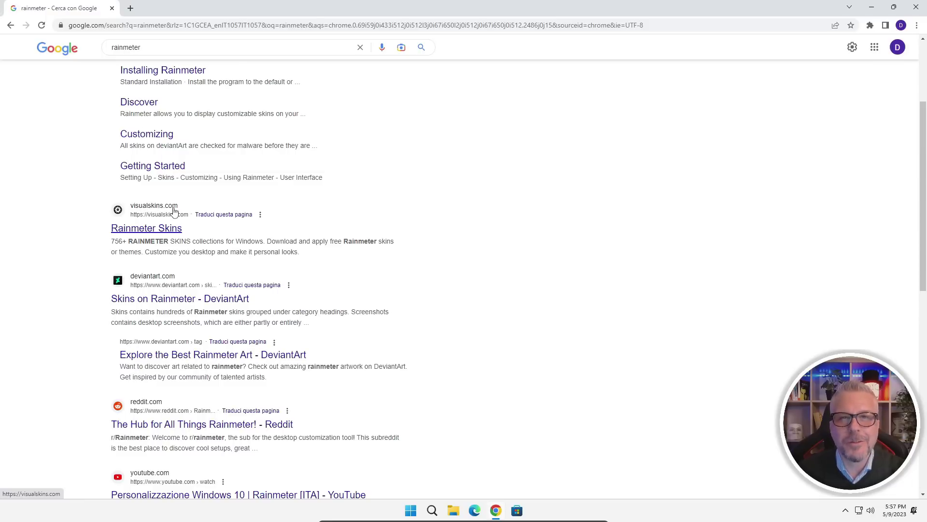
click(148, 231)
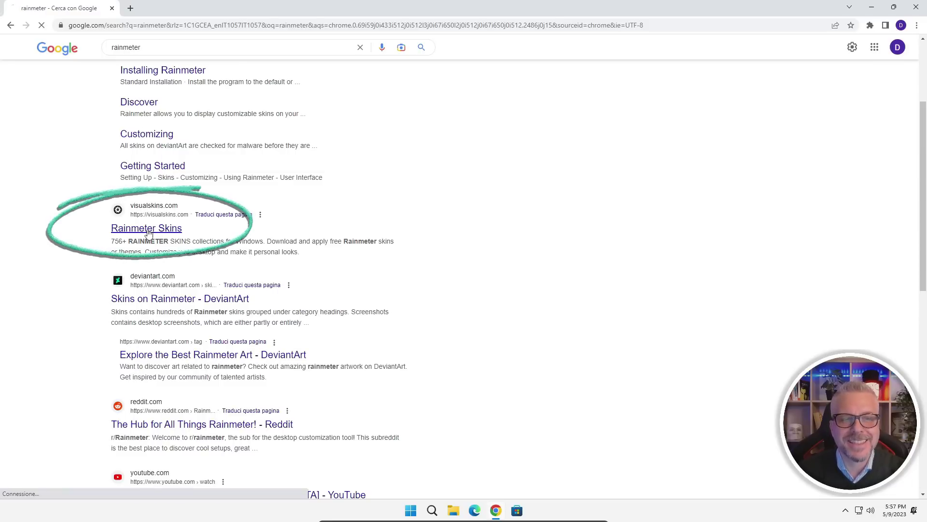
- Open the Simple Clean theme on VisualSkins and download simple-clean.rmskin
scroll(503, 221, down, 4)
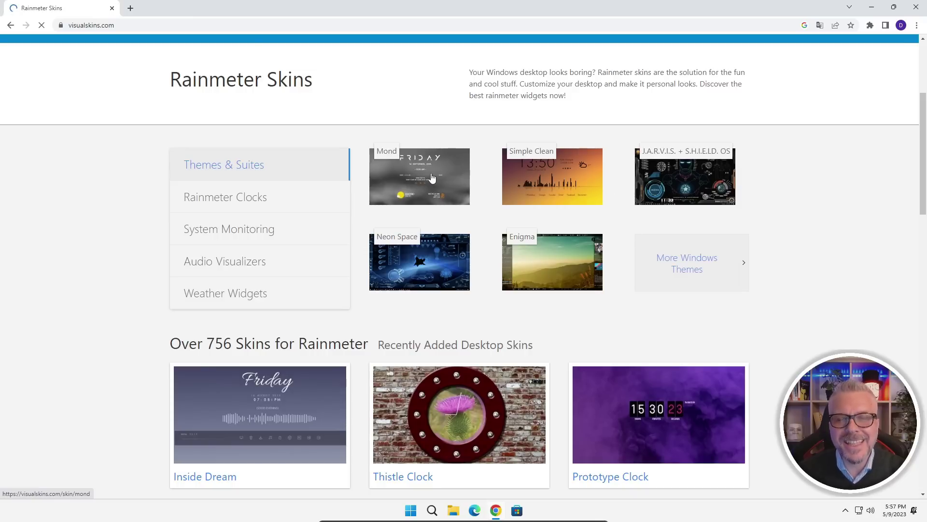
click(553, 169)
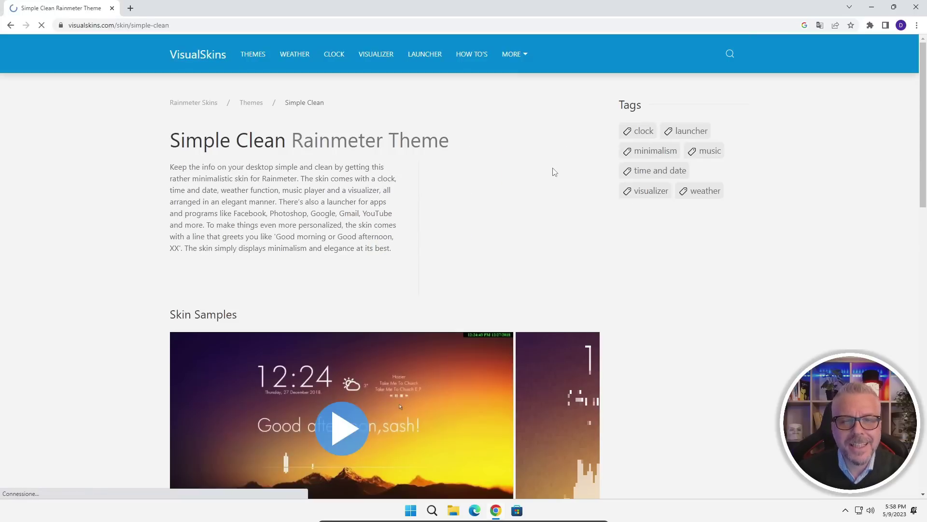
scroll(462, 198, down, 8)
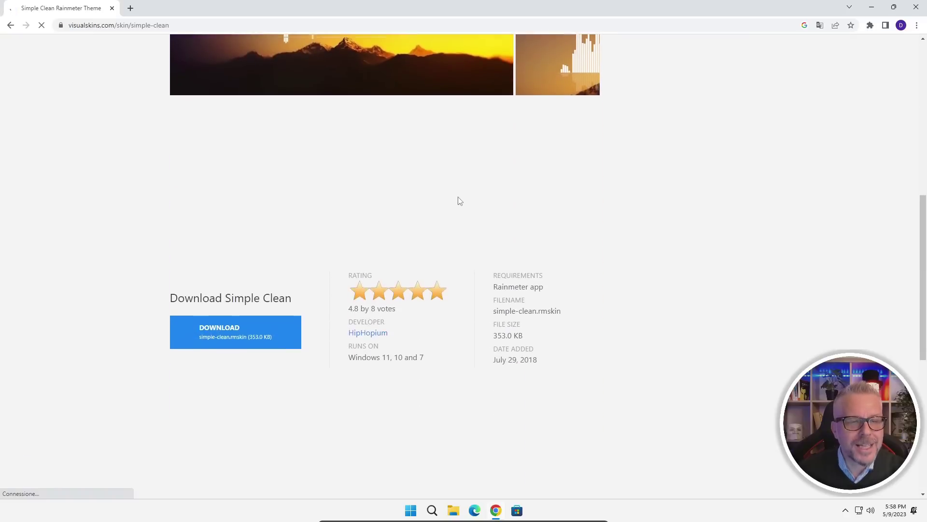
click(235, 332)
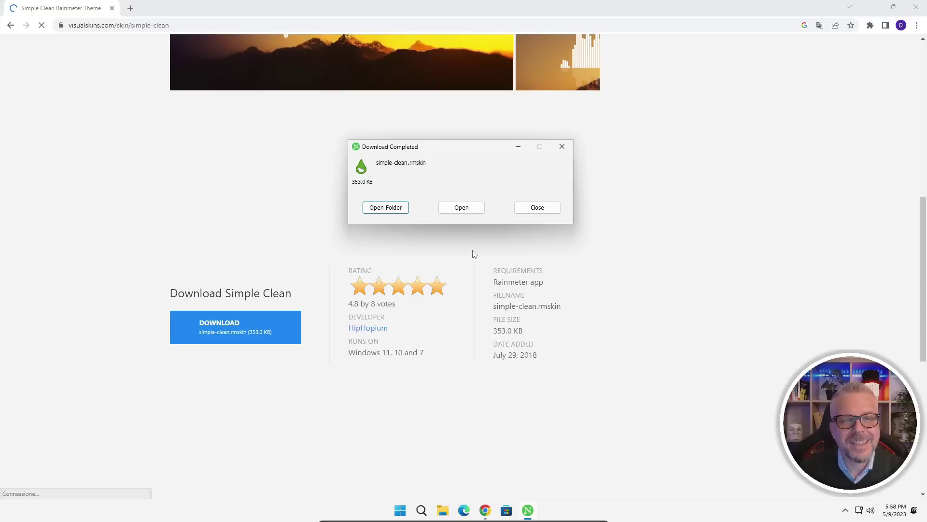
- Move the downloaded simple-clean file from the Download folder into the tweaks folder on the desktop, closing the browser on the way
click(392, 209)
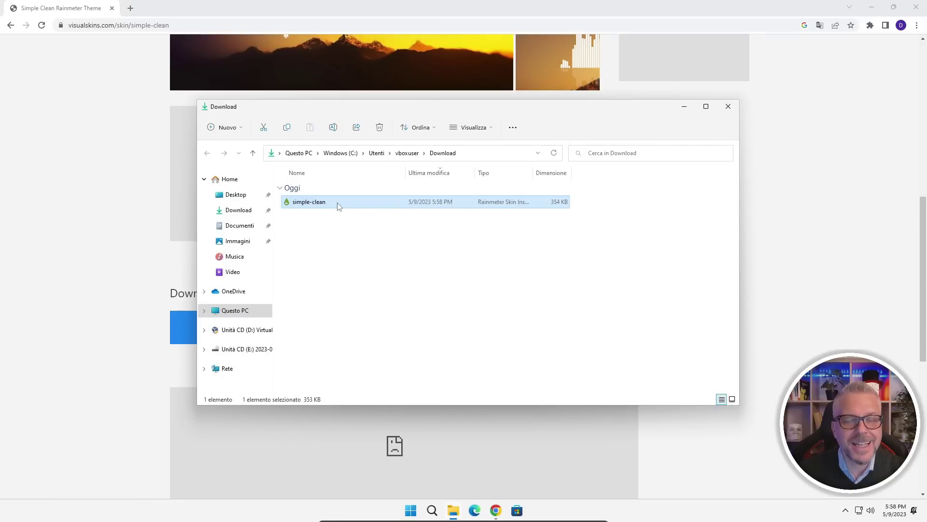
right_click(338, 206)
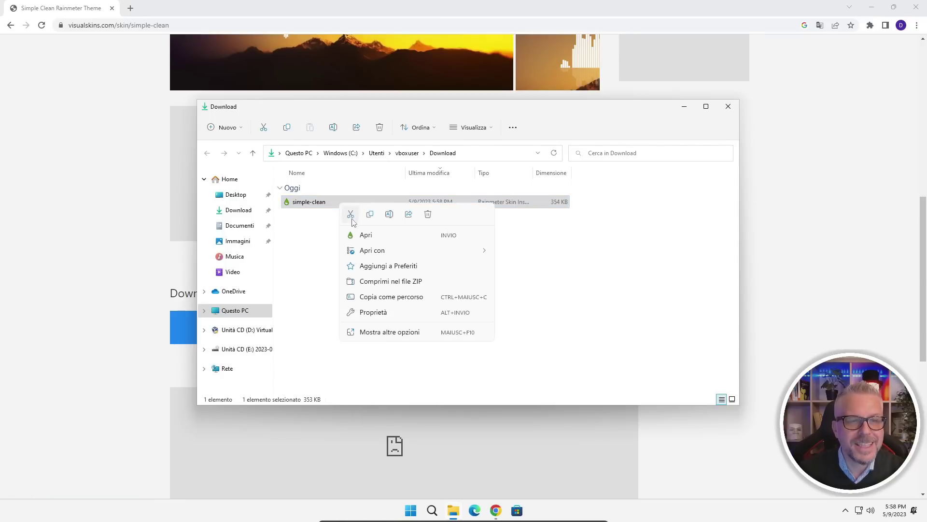
click(350, 216)
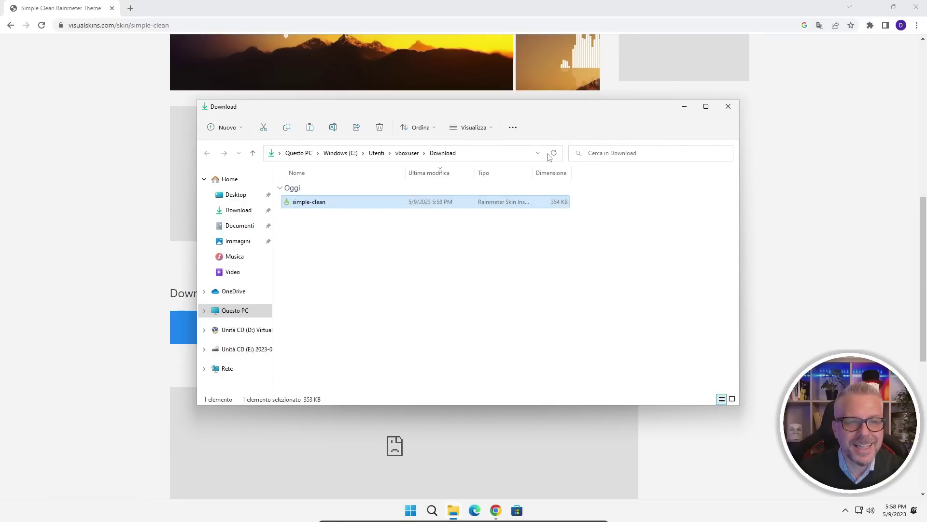
click(728, 107)
click(923, 7)
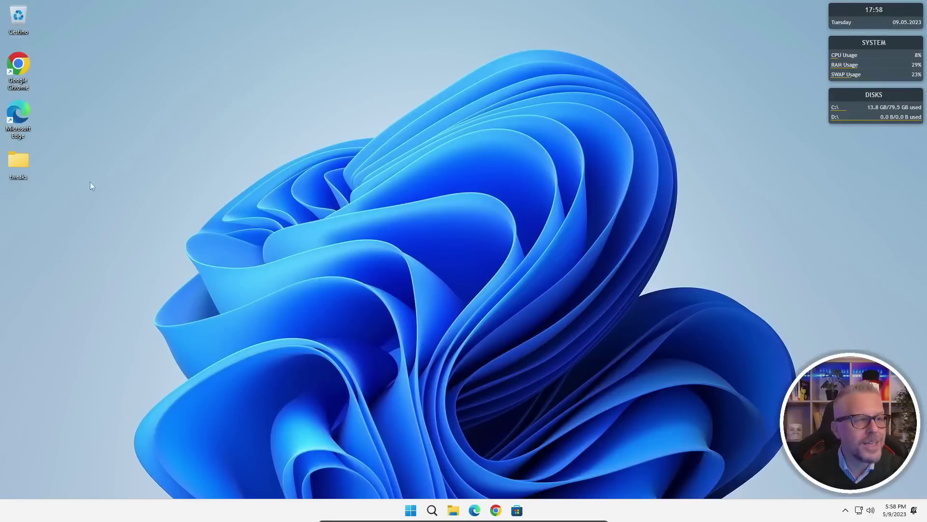
double_click(21, 163)
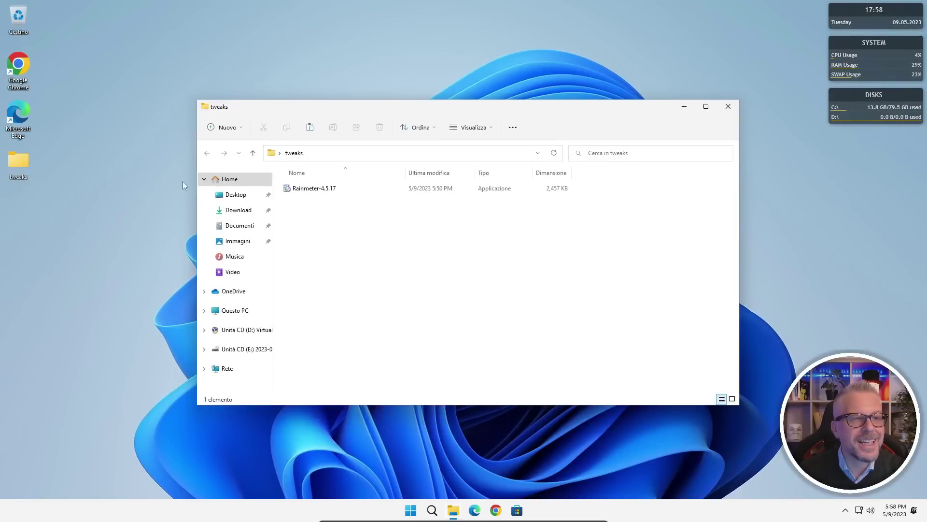
right_click(309, 217)
click(322, 229)
click(308, 248)
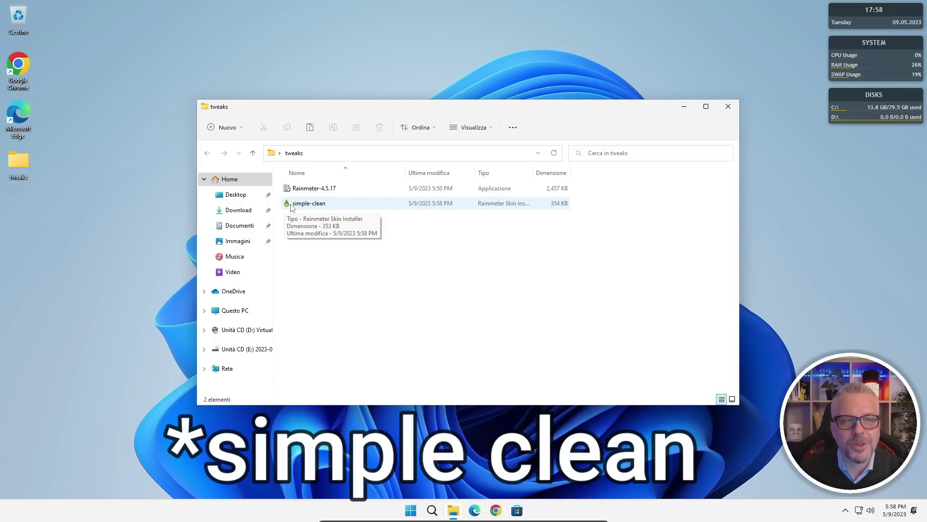
- Install the Simple Clean skin and layout from the simple-clean file with the included layout applied, and close the tweaks folder
double_click(291, 205)
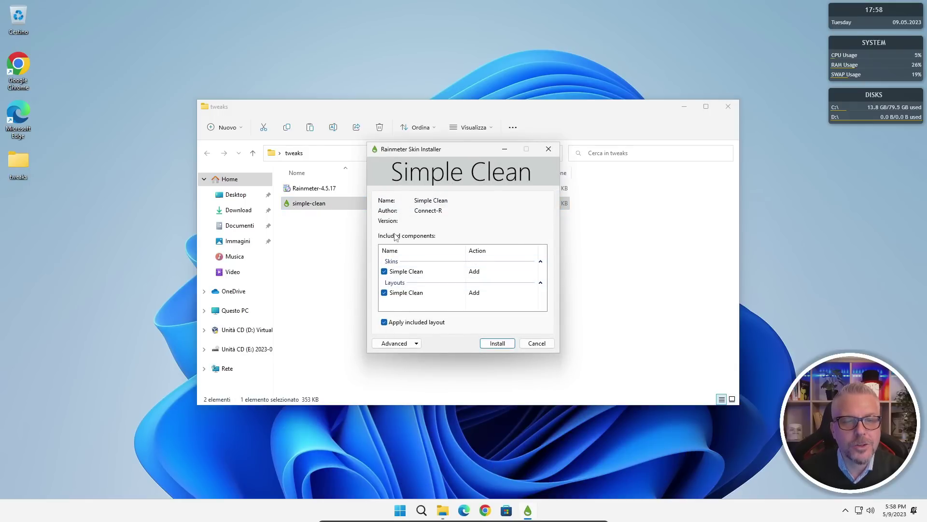
click(498, 344)
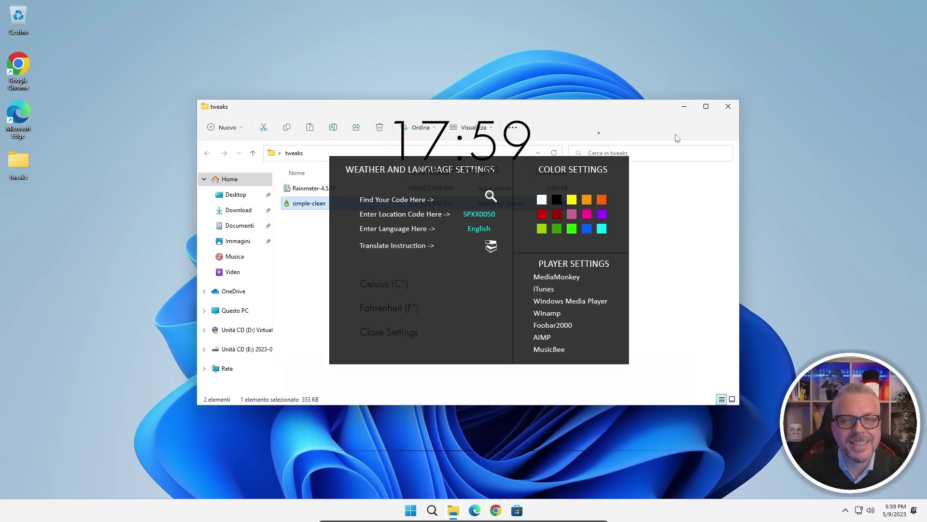
click(728, 107)
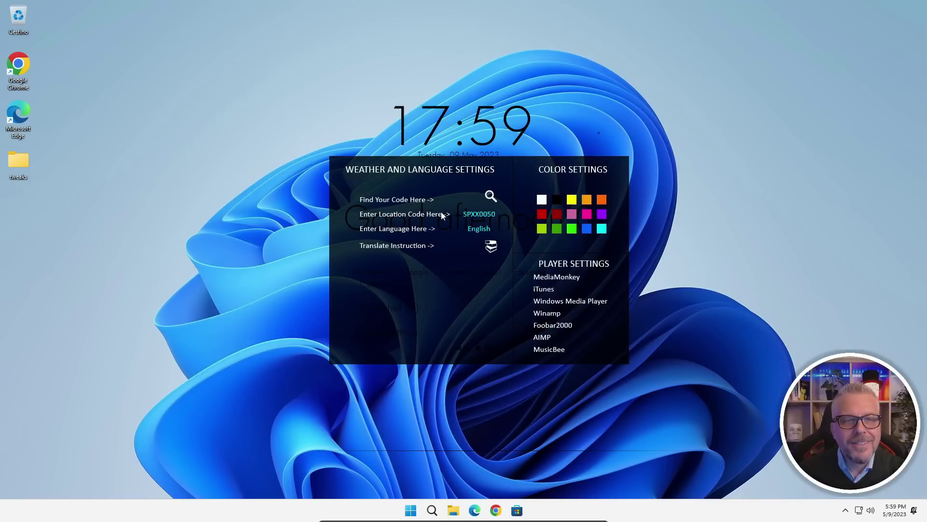
- Try white and black as the Simple Clean skin color, settling on white
click(542, 200)
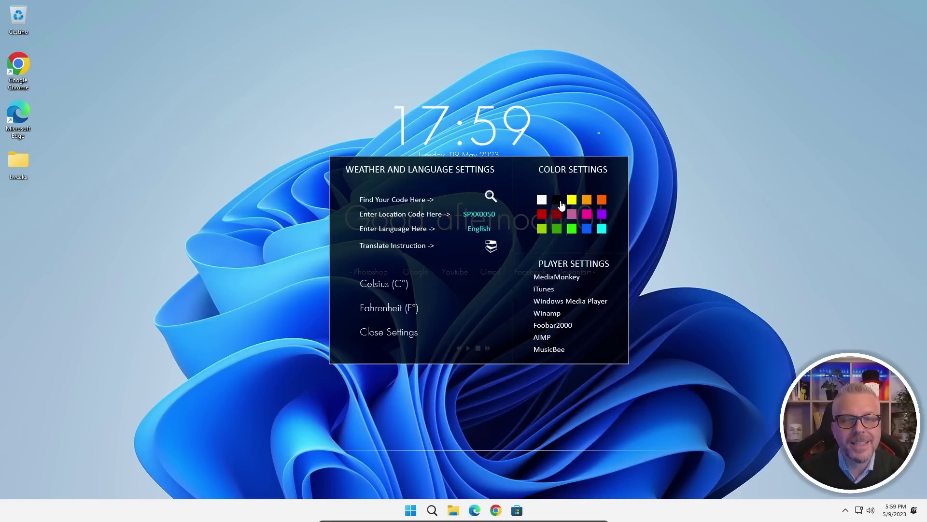
click(556, 201)
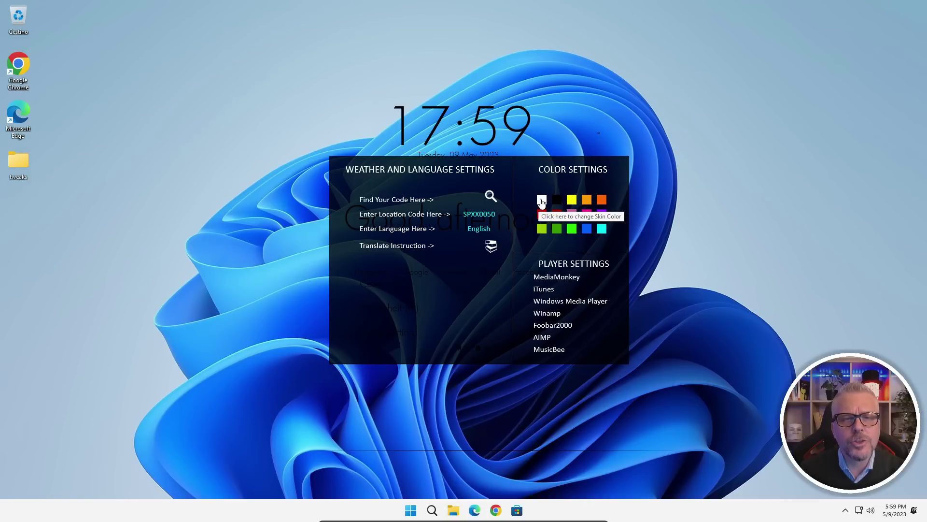
click(542, 200)
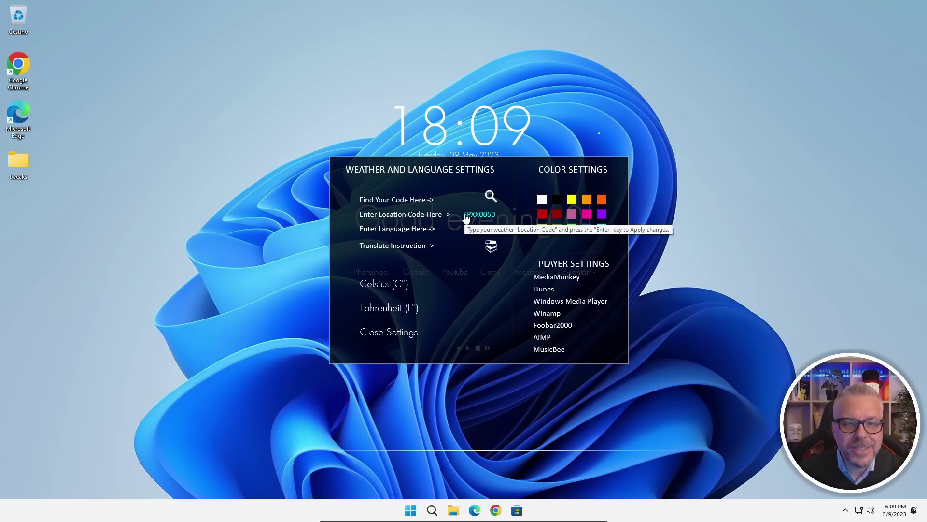
- Switch to Google Chrome, search for "weather codes" and open the weather.codes listing for Italy
click(495, 510)
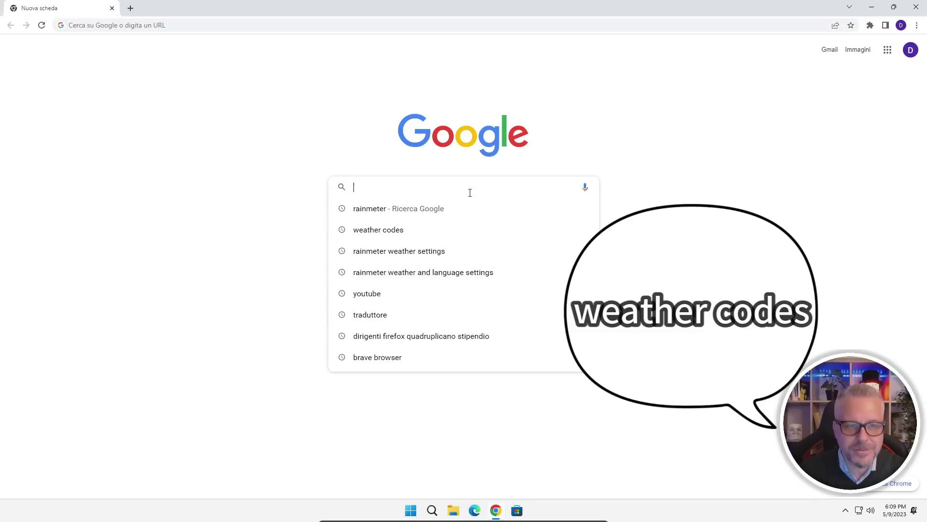
click(471, 190)
text(weather codes)
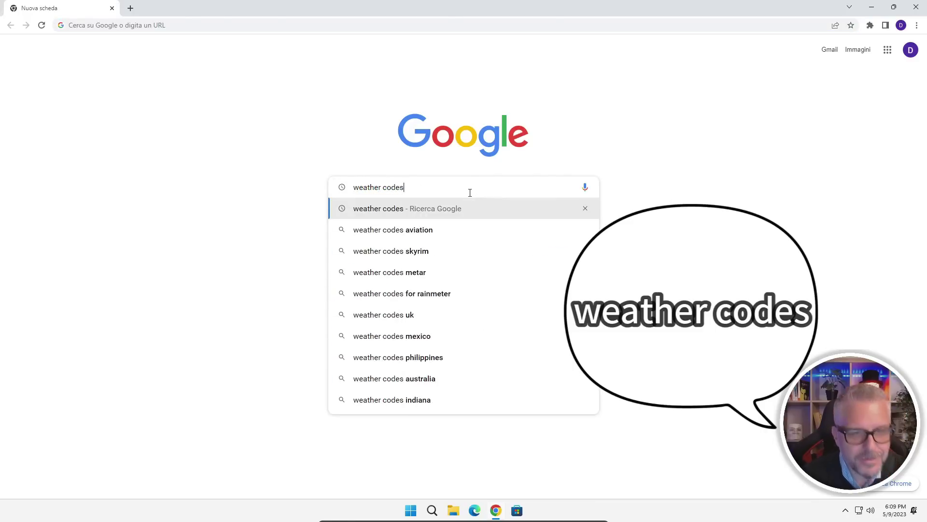
key(Return)
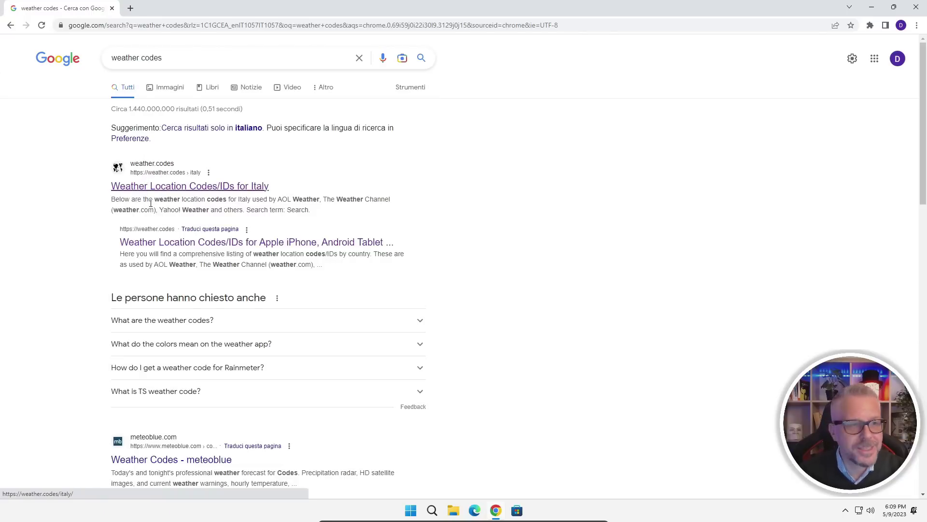
click(177, 187)
- Find Genoa in the list of Italian locations and copy its weather code, ITXX0031
scroll(419, 253, down, 3)
scroll(420, 253, down, 3)
scroll(416, 253, down, 5)
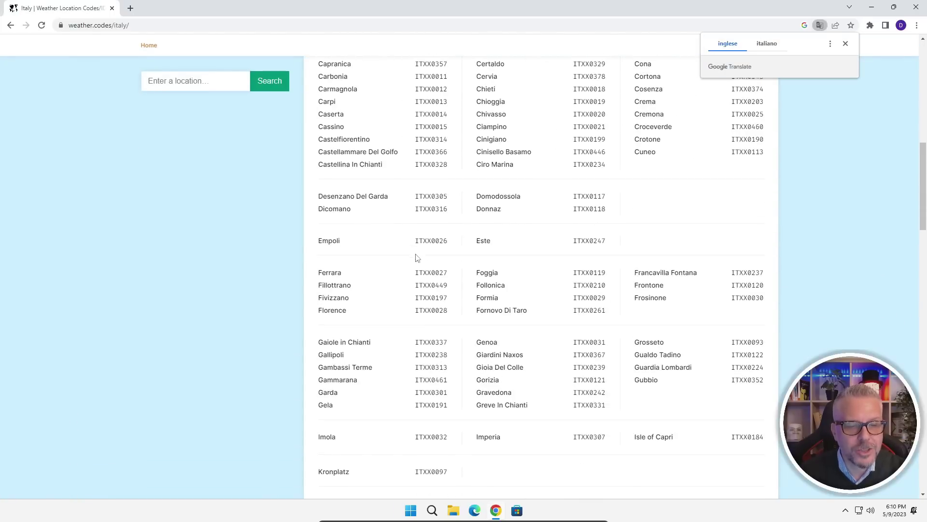
scroll(396, 313, down, 1)
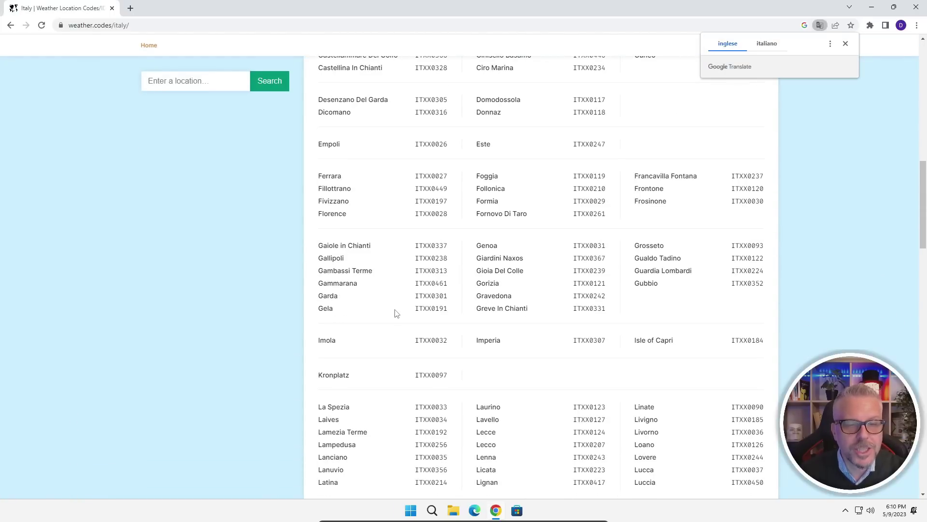
double_click(575, 247)
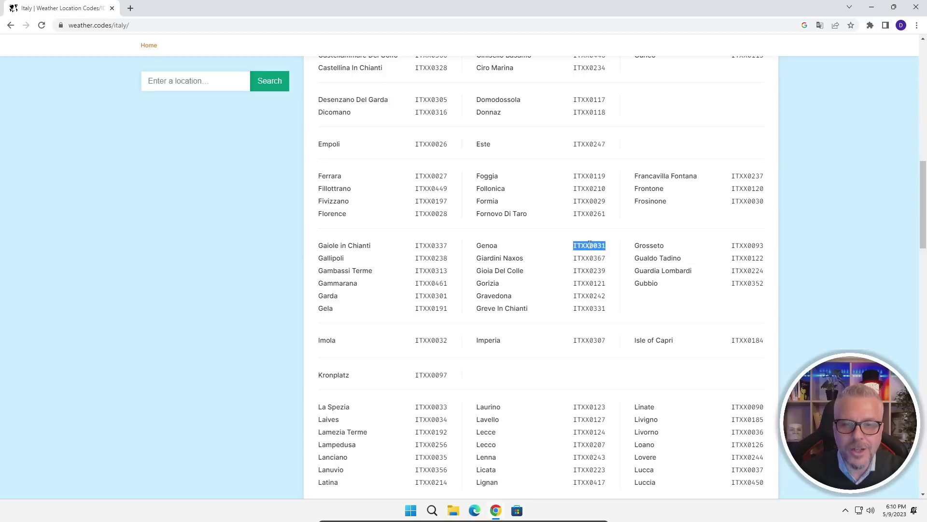
right_click(590, 244)
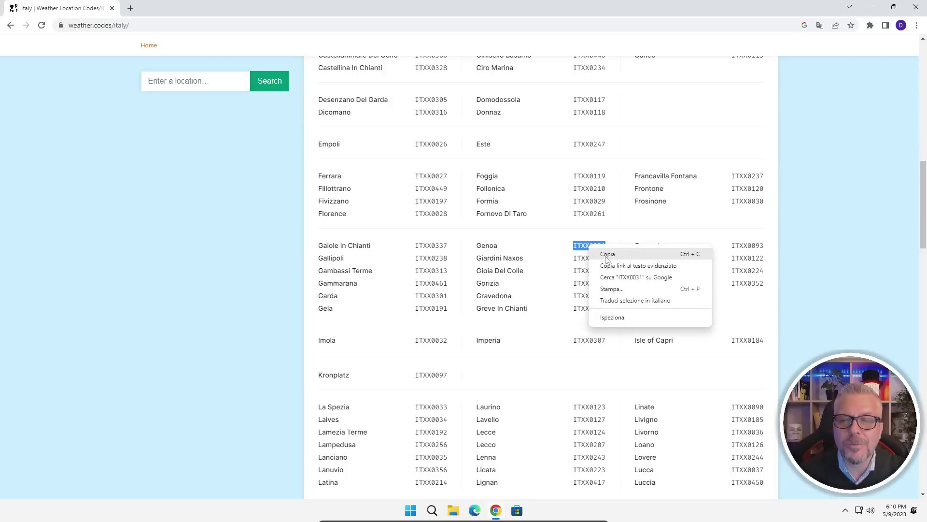
click(607, 255)
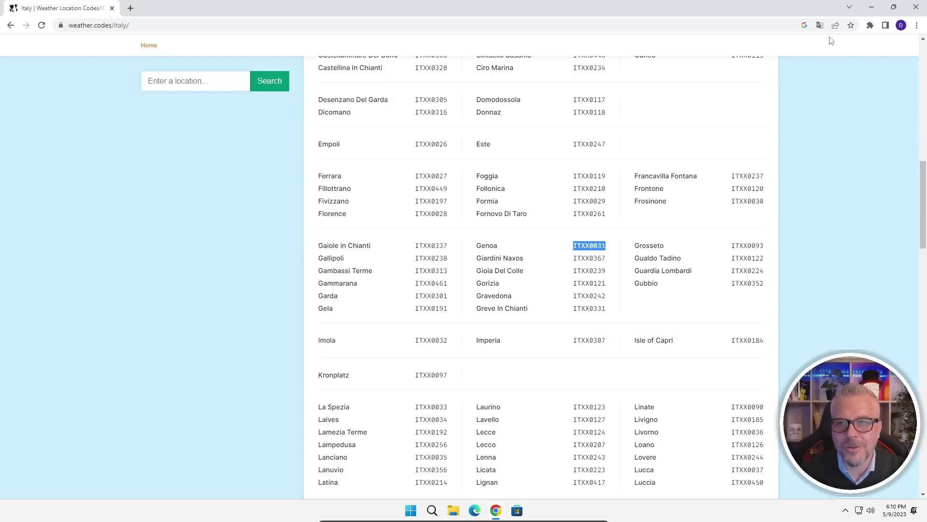
- Return to the desktop and paste ITXX0031 as the location code in the Simple Clean weather settings
click(872, 7)
click(469, 214)
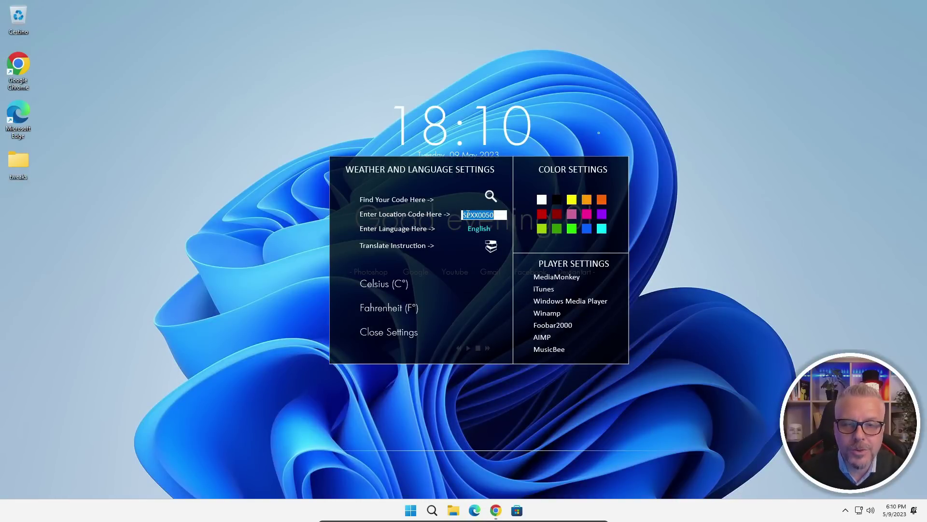
right_click(468, 213)
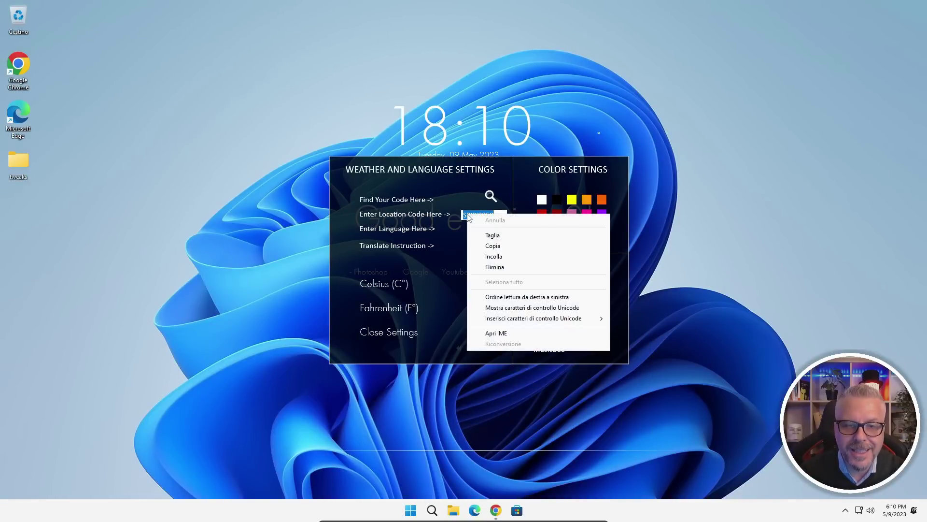
click(496, 257)
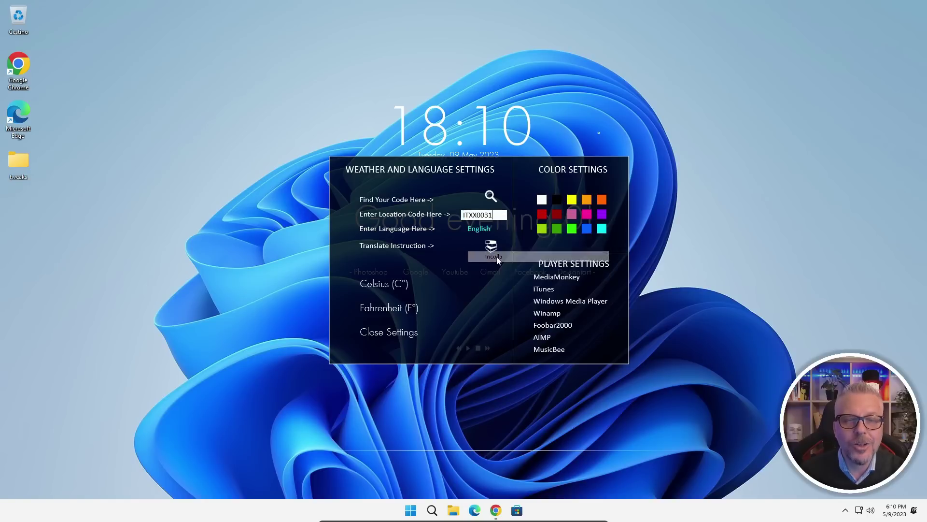
- Enter Italian as the skin language, choose Celsius as the temperature unit and close the settings
click(476, 233)
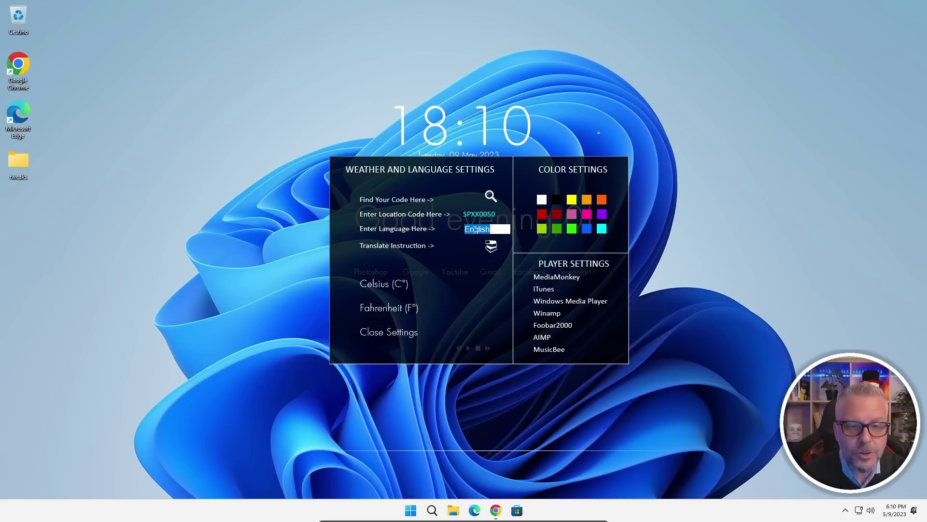
key(BackSpace)
text(Italian)
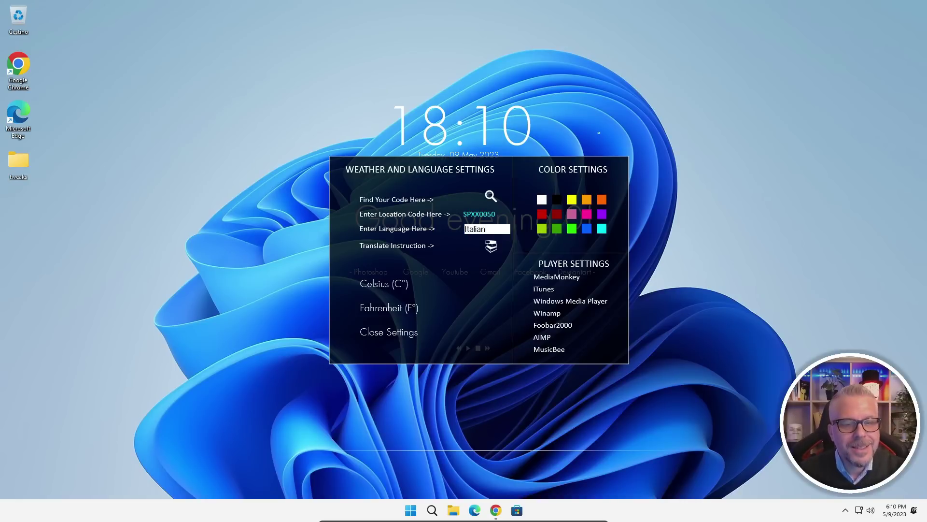
click(390, 285)
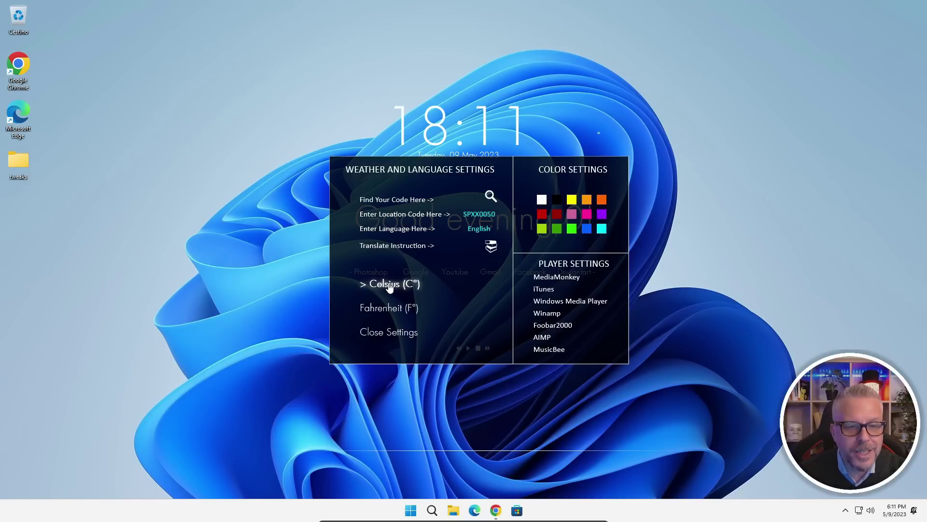
click(384, 333)
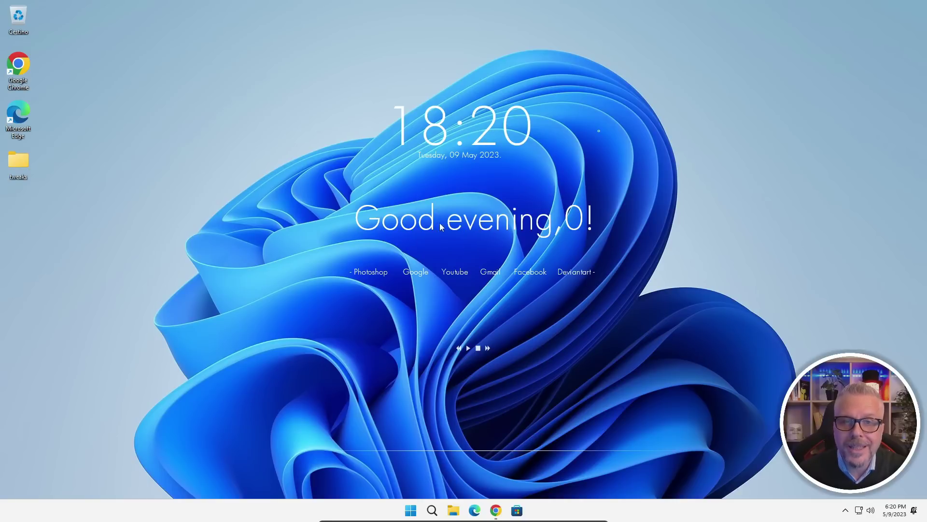
- Unload the Simple Clean greeting skin, Greets.ini, from the desktop
right_click(473, 225)
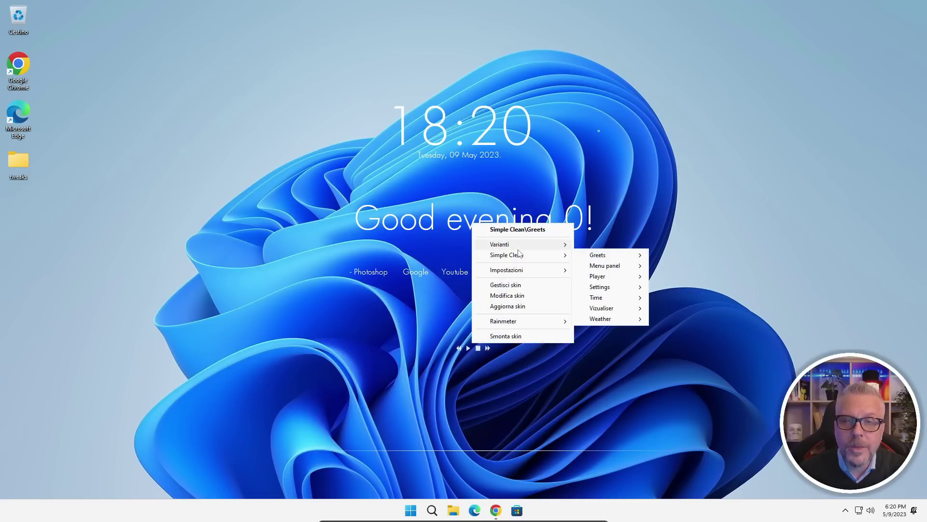
mouse_move(517, 248)
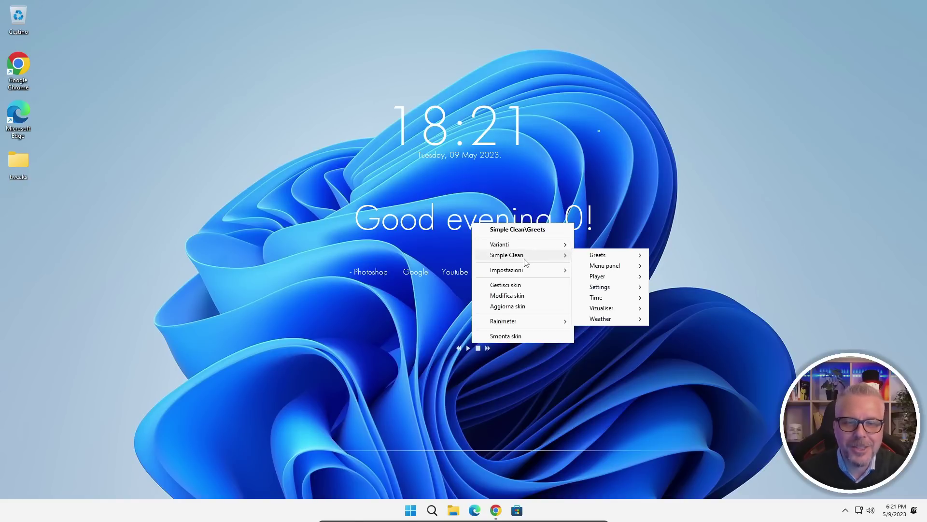
mouse_move(611, 261)
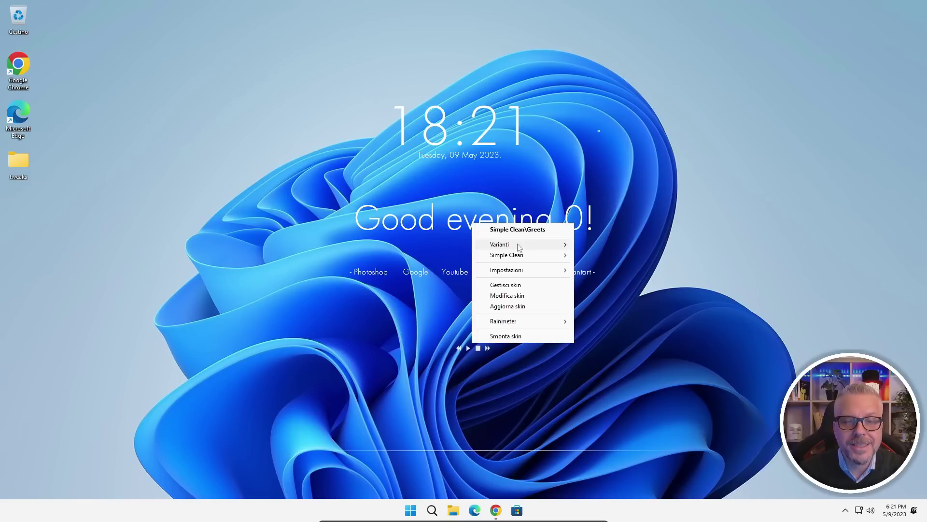
mouse_move(518, 259)
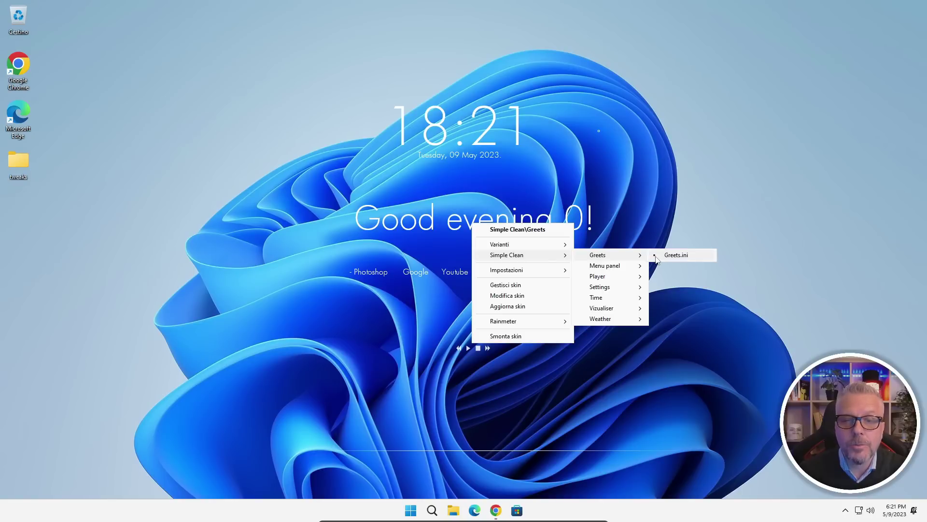
click(656, 259)
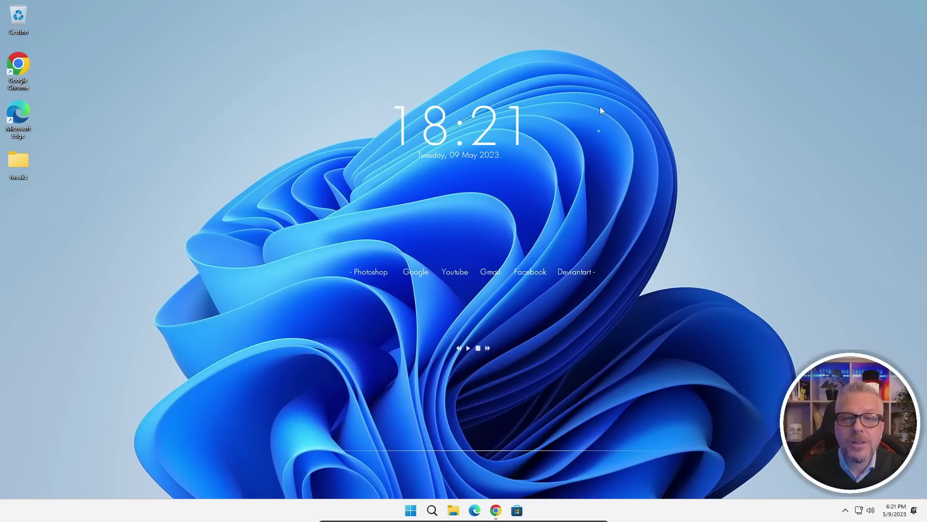
- Unload the Simple Clean weather skin, Weather.ini, from the desktop
right_click(599, 134)
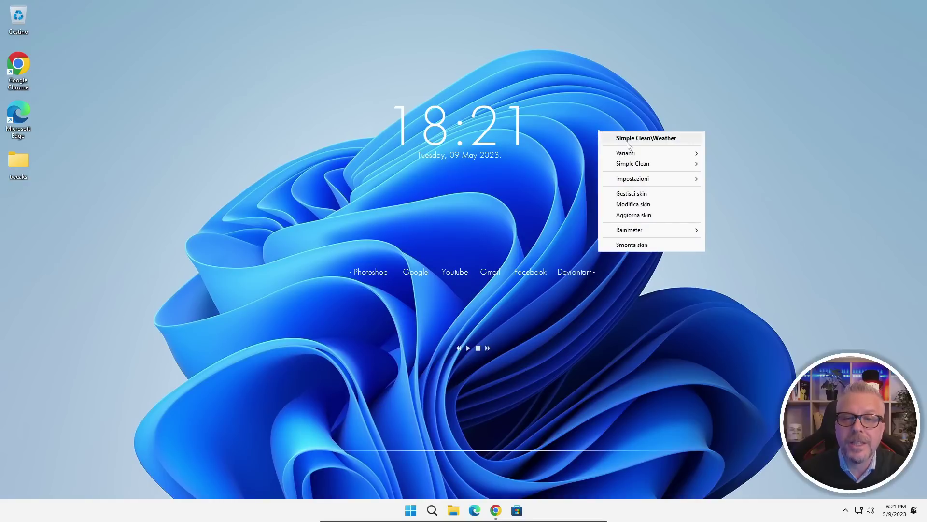
mouse_move(631, 155)
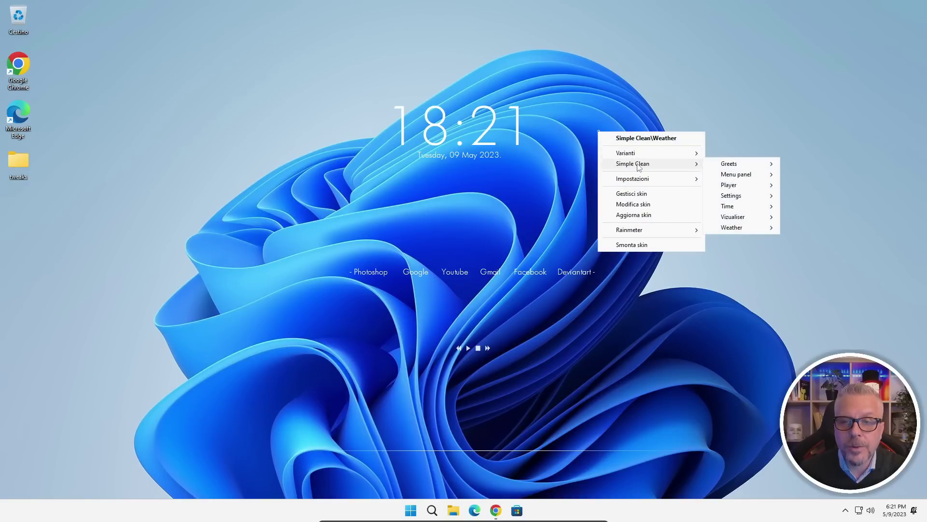
mouse_move(738, 230)
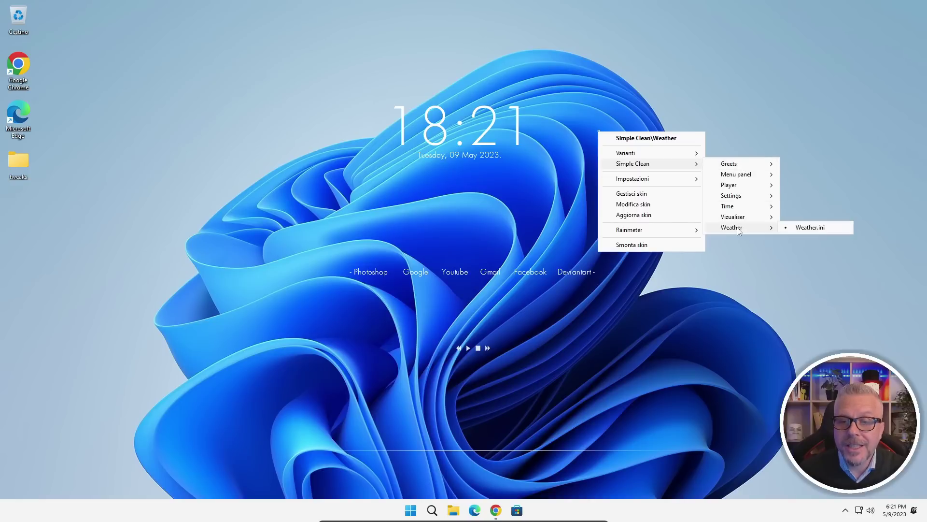
click(793, 228)
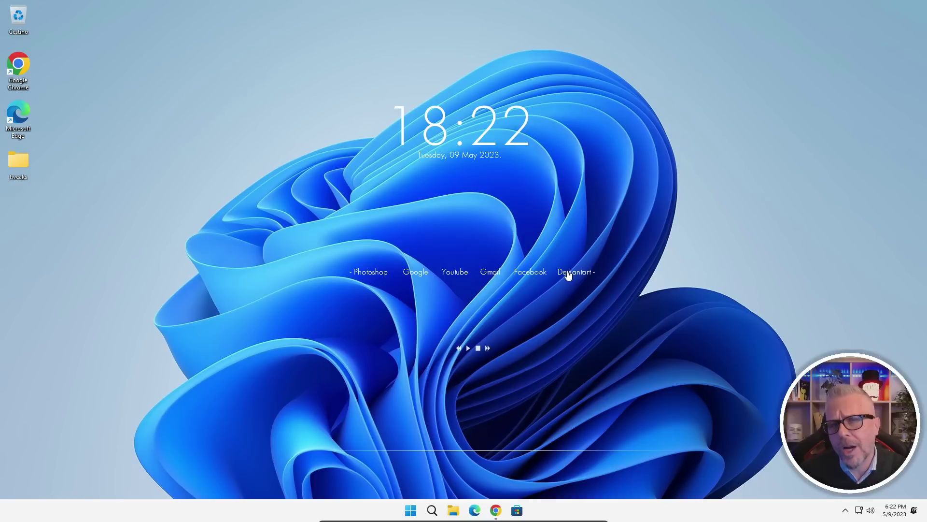
- Unload the Simple Clean link menu skin, Menu.ini, from the desktop
right_click(490, 273)
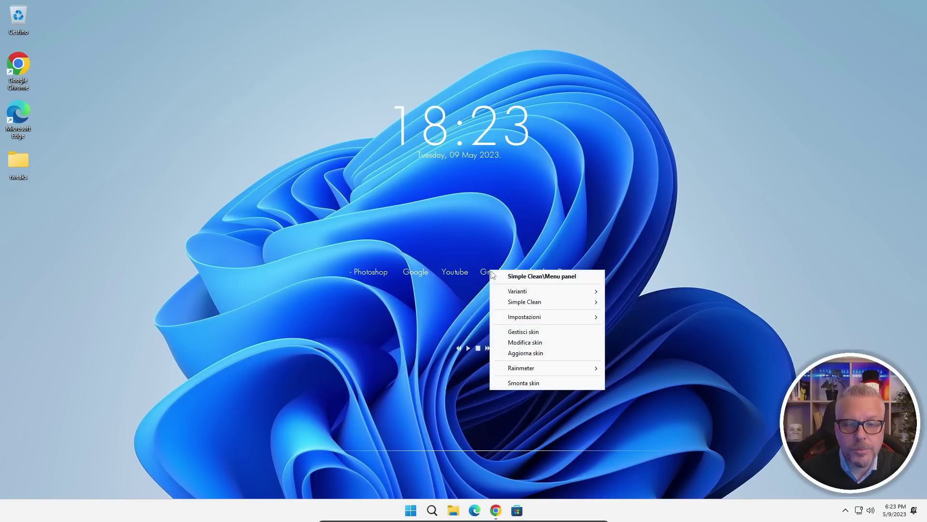
mouse_move(544, 304)
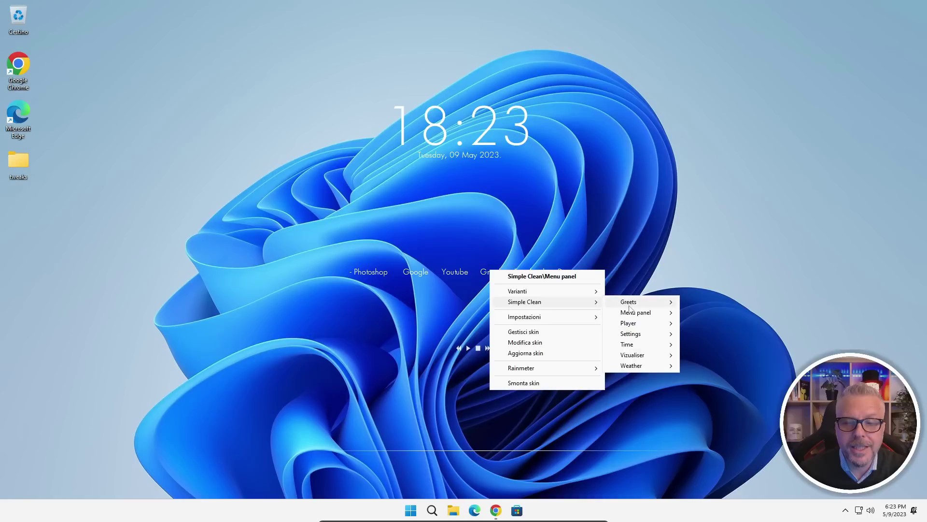
mouse_move(643, 317)
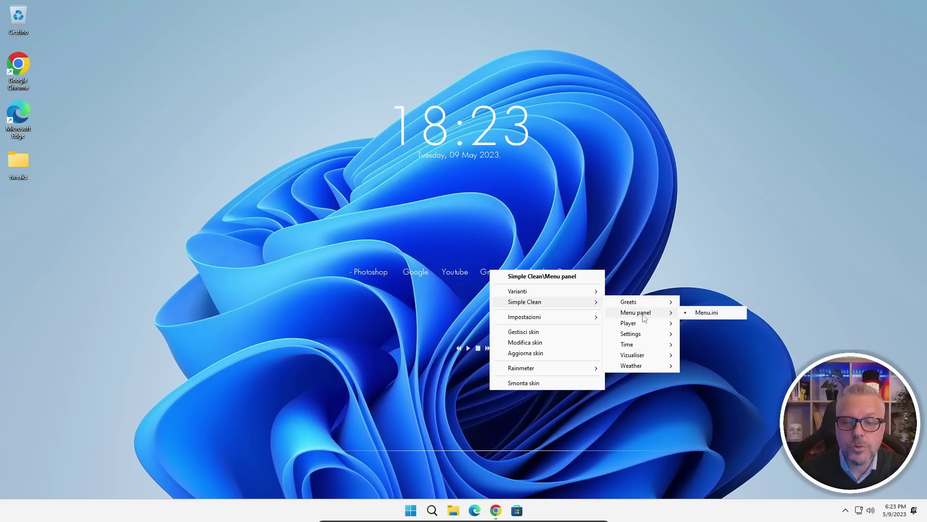
click(694, 314)
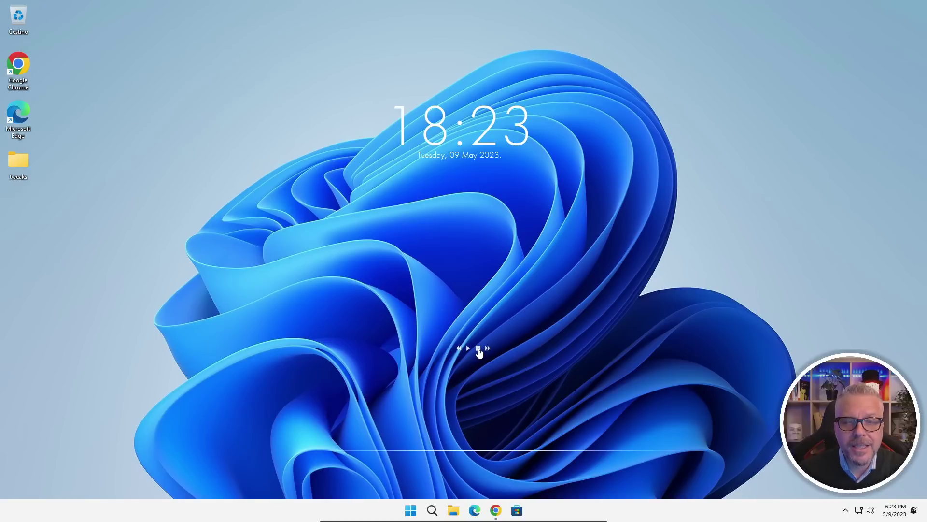
- Move the clock up near the upper edge of the desktop and stack the media player controls and visualiser line directly beneath its date
drag(479, 352, 480, 334)
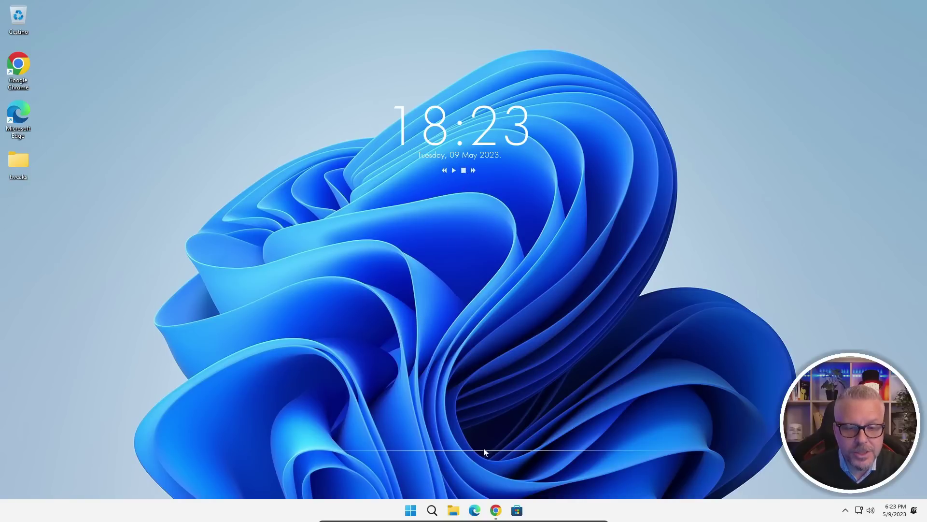
drag(484, 450, 451, 180)
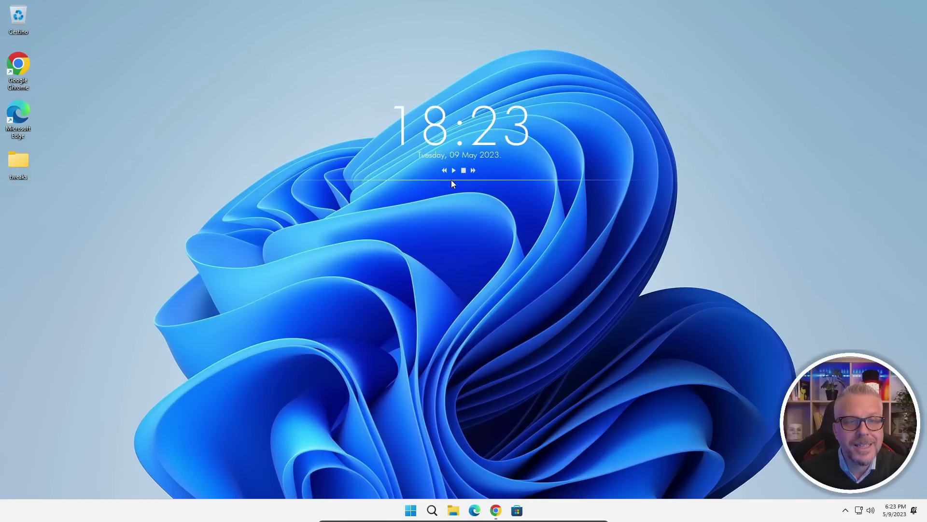
drag(487, 126, 492, 39)
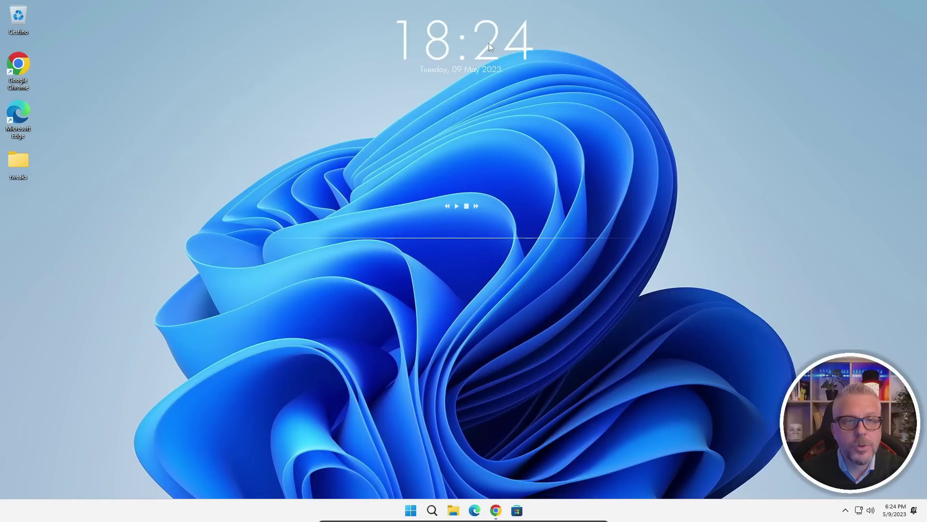
drag(467, 209, 471, 172)
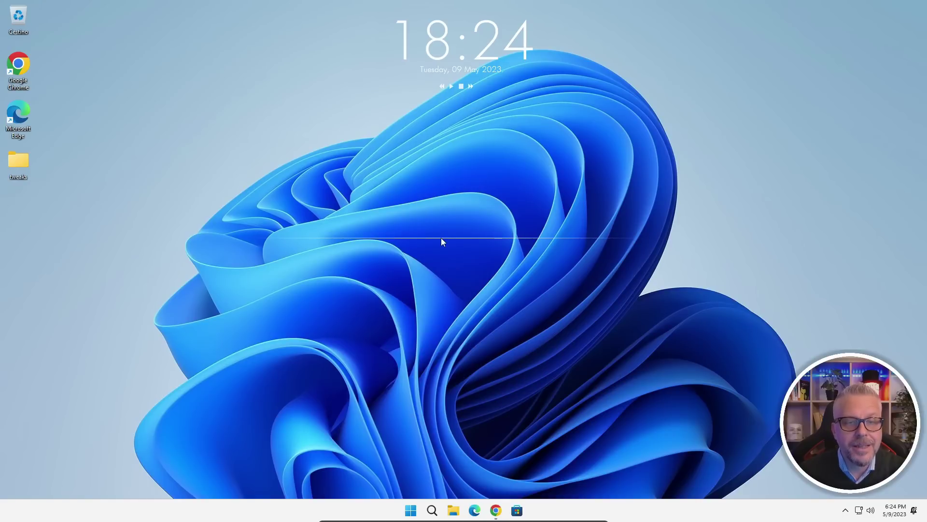
drag(450, 237, 486, 109)
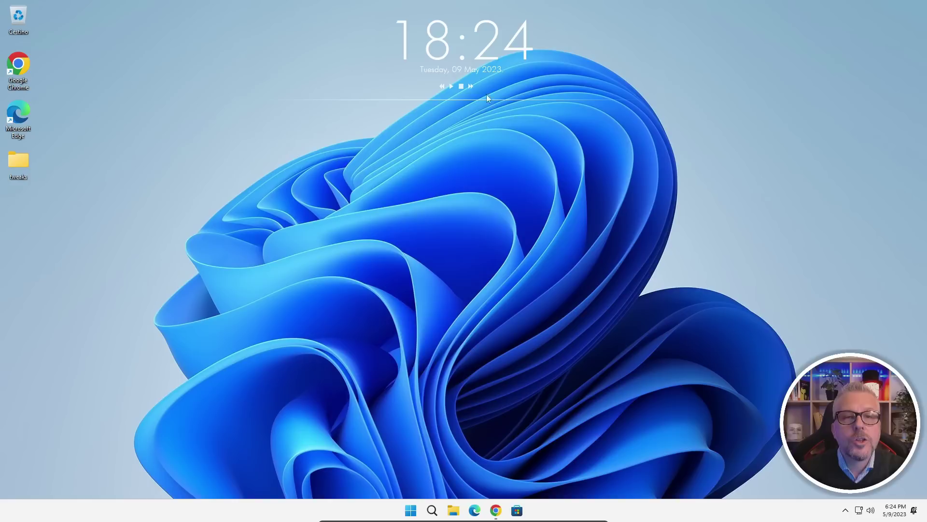
- Turn off the Trascinabile (draggable) setting of the Simple Clean Vizualiser skin
right_click(526, 47)
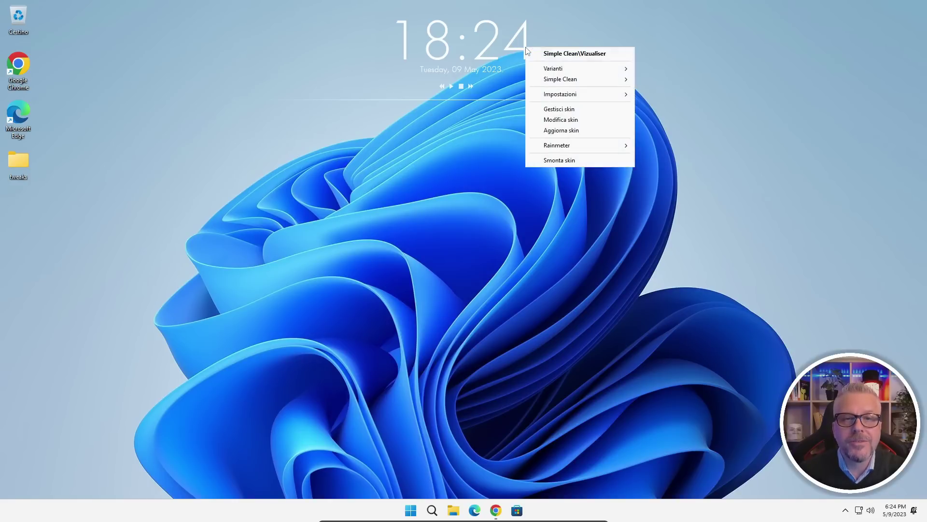
mouse_move(577, 97)
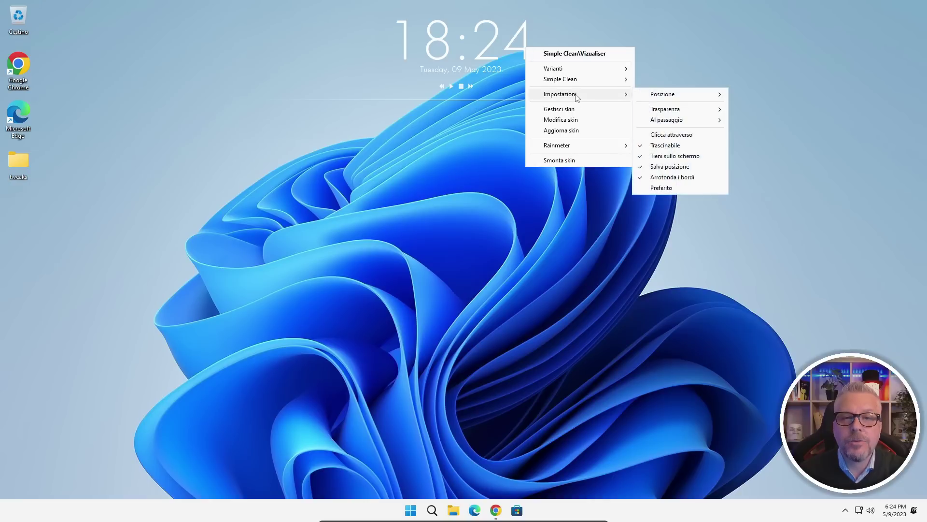
click(642, 146)
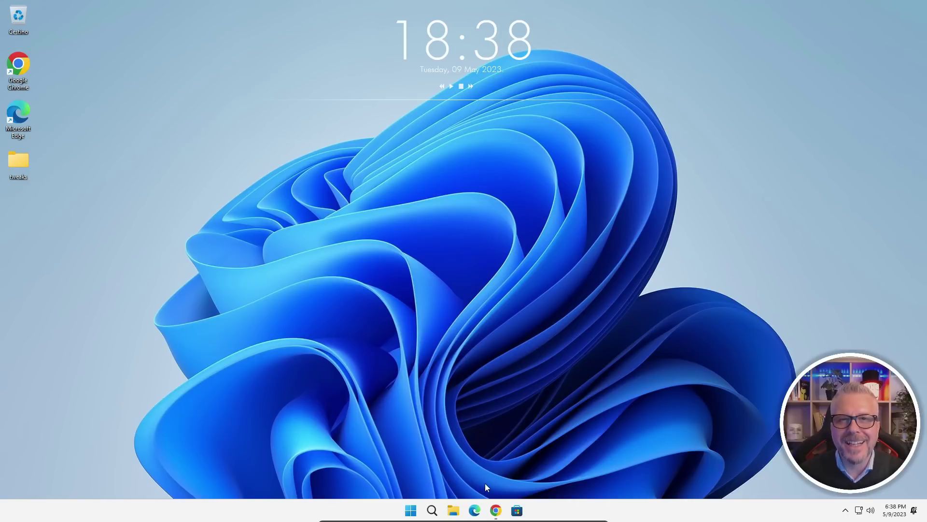
- Open Google Chrome, search for "taskbar xi" and open the TaskbarXI repository on GitHub
double_click(20, 67)
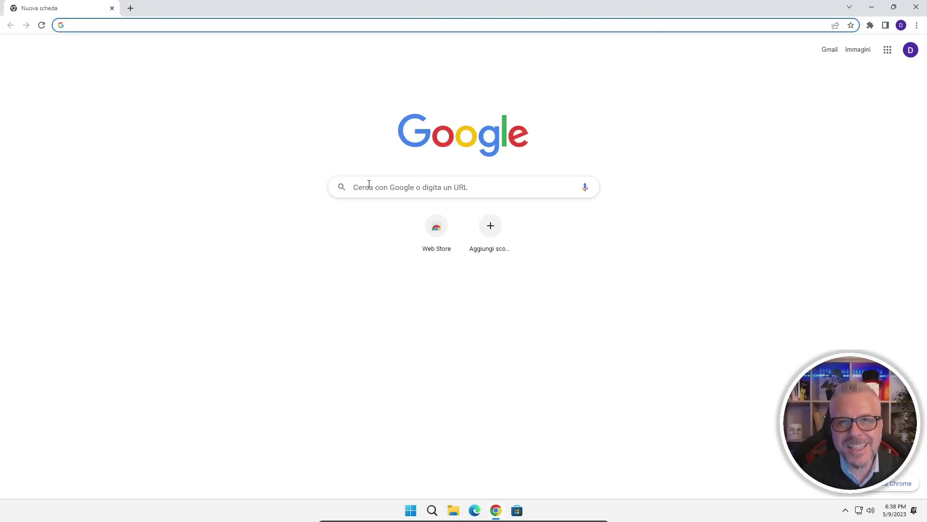
click(369, 185)
text(taskbart)
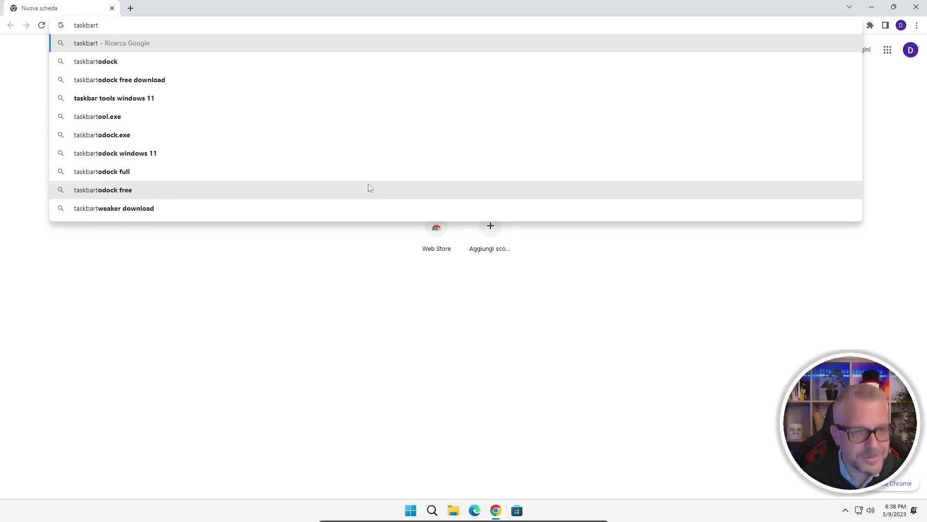
text( xi)
key(Return)
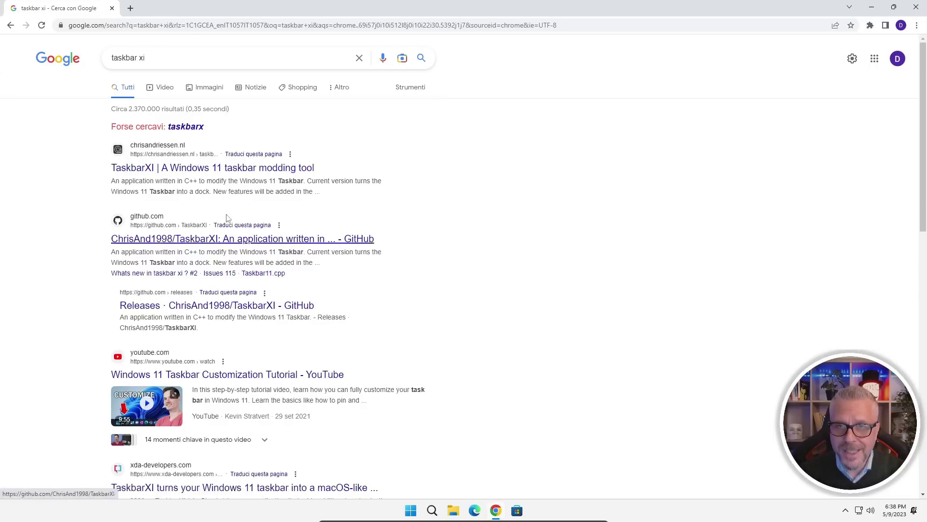
click(203, 239)
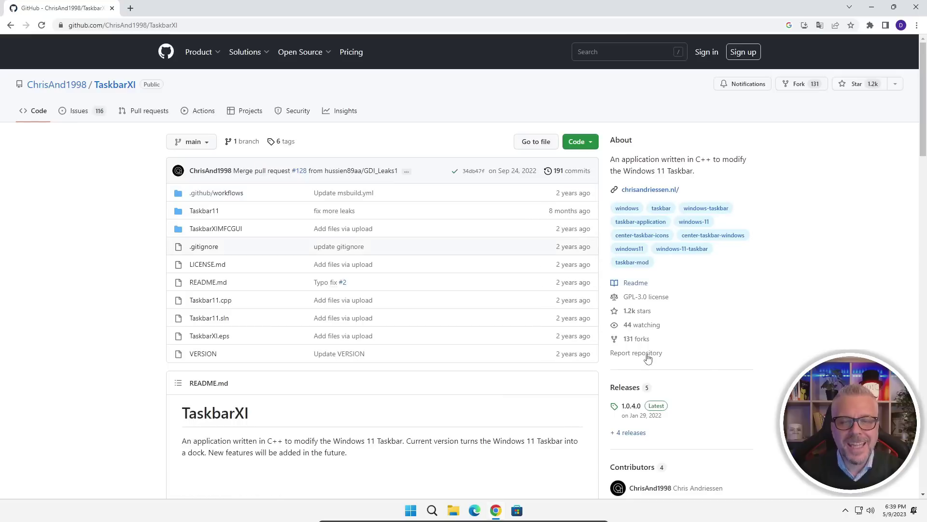
- Download TaskbarXI.exe and TaskbarXIMFCGUI.exe from the 1.0.4.0 release and open the folder containing them
click(634, 432)
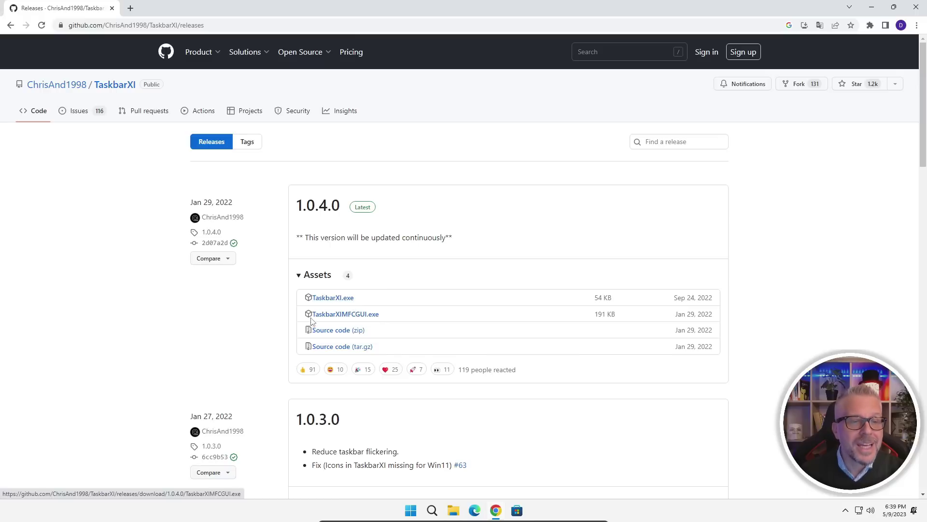
click(341, 300)
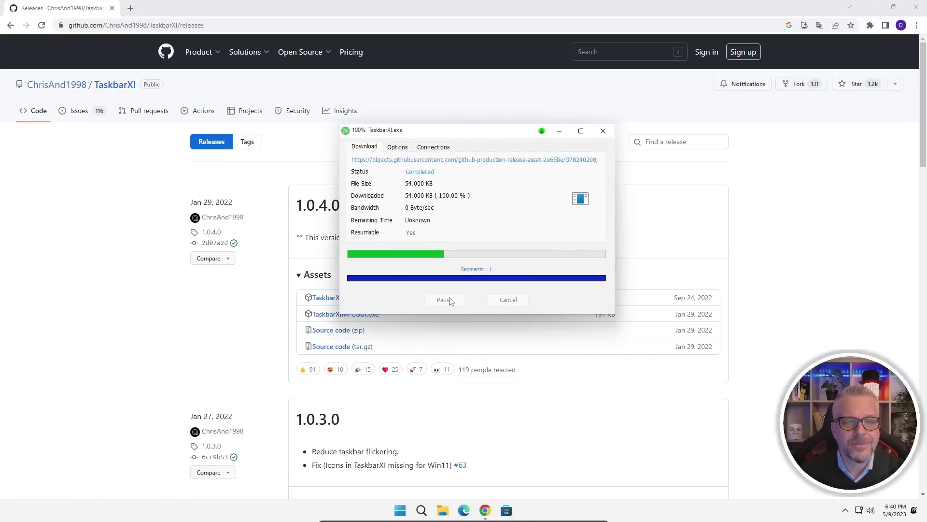
click(529, 198)
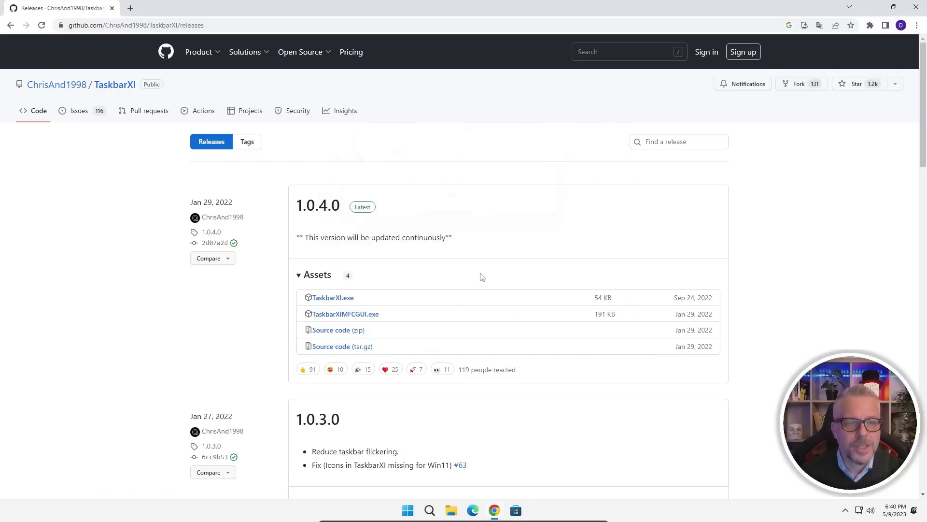
click(338, 315)
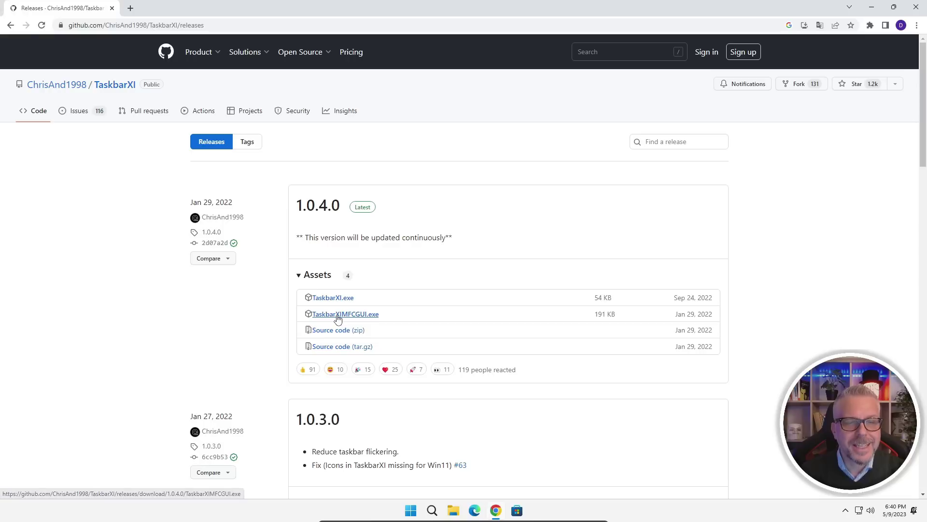
click(389, 206)
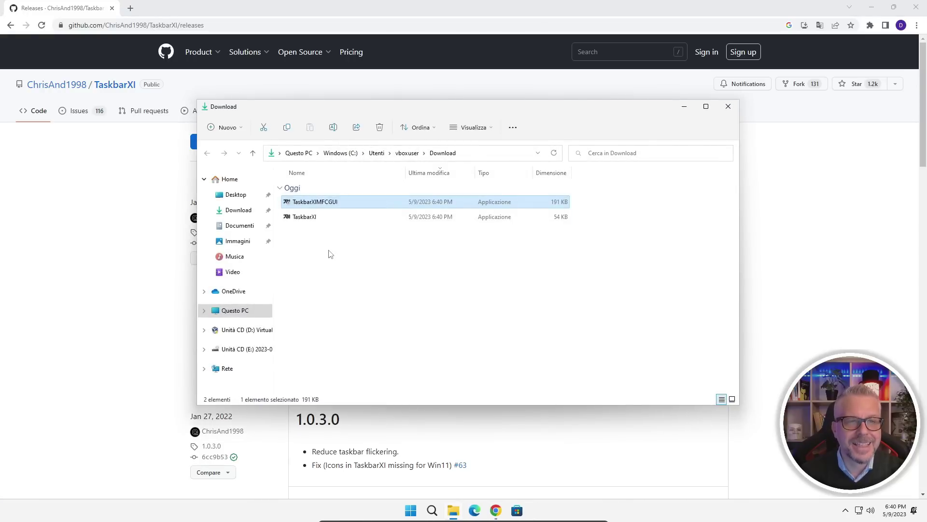
- Close the browser, move both TaskbarXI files into the tweaks folder on the desktop and close the Download folder
click(916, 8)
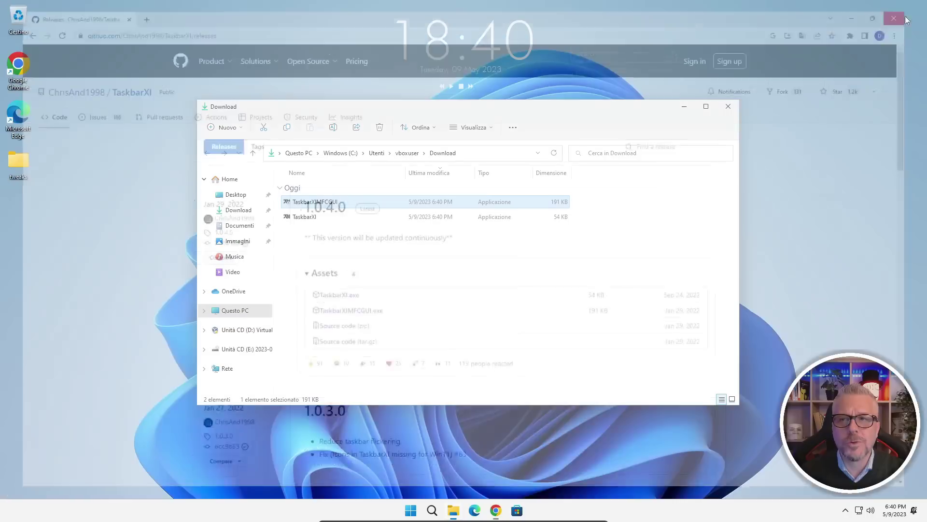
drag(310, 243, 18, 167)
key(alt+F4)
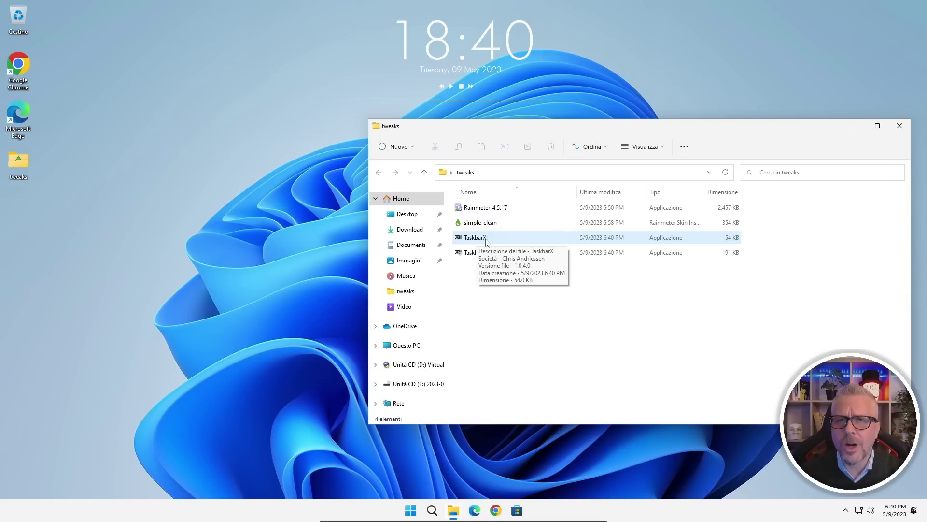
- Try to run TaskbarXI from the tweaks folder and dismiss its system dialogs
double_click(486, 238)
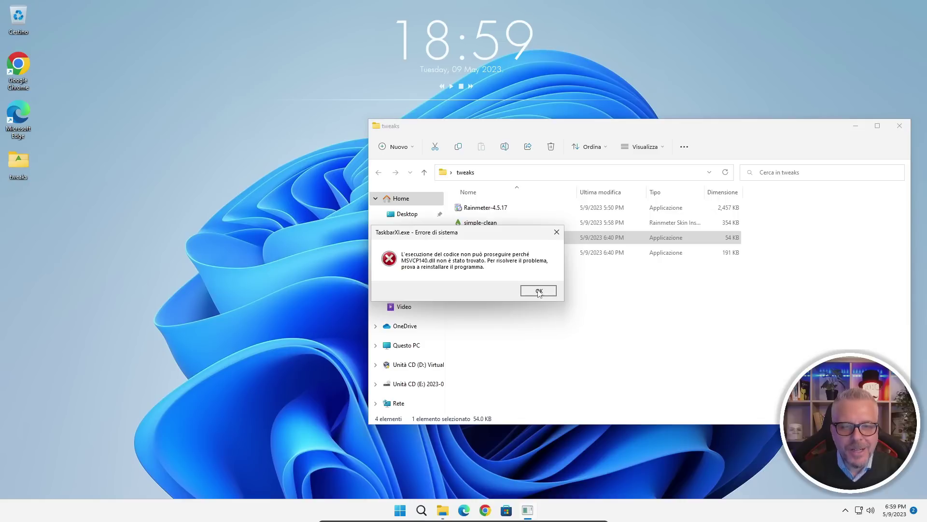
click(536, 291)
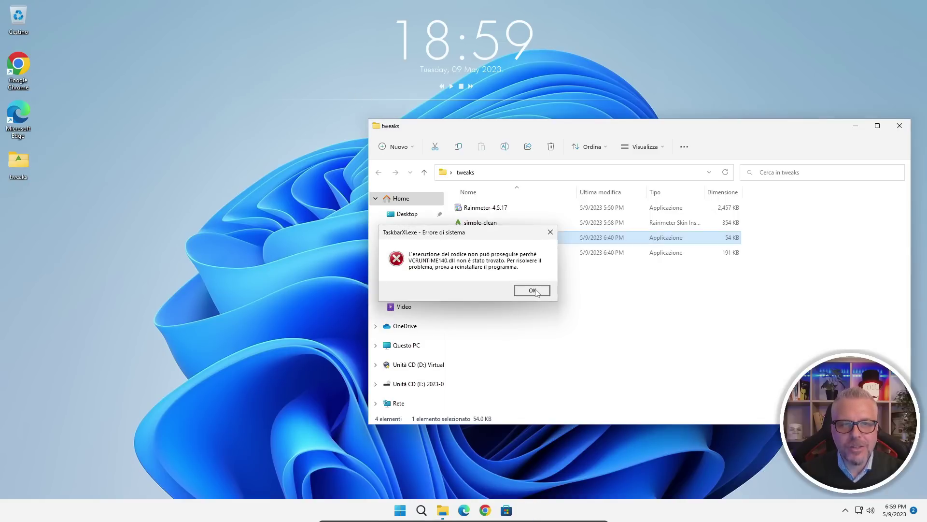
click(533, 291)
- Open Google Chrome, go to gentiluomodigitale.it and accept the site's cookies
double_click(14, 72)
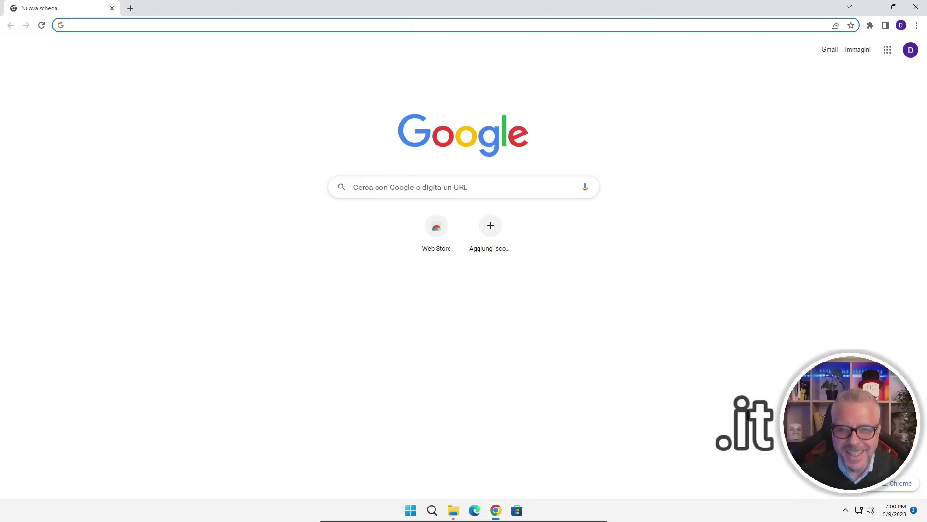
text(gentiluomodi)
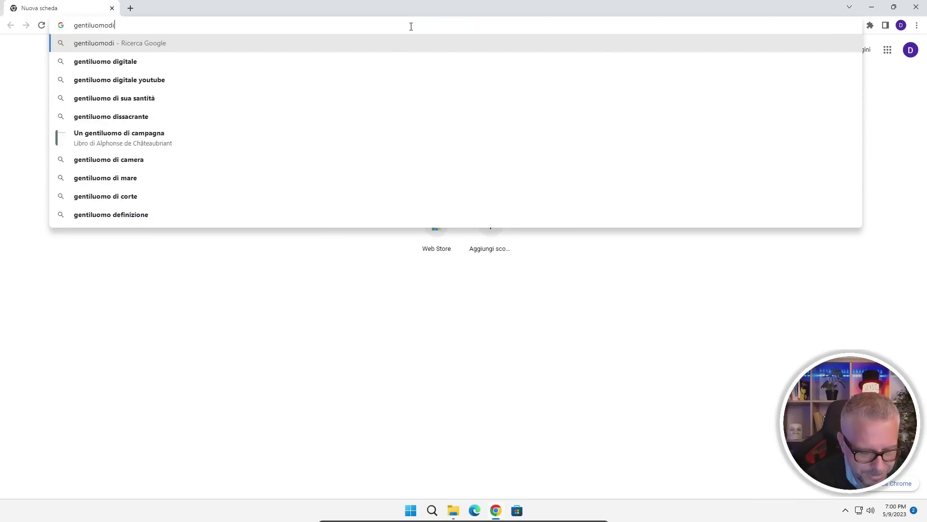
text(gitale.it)
key(Return)
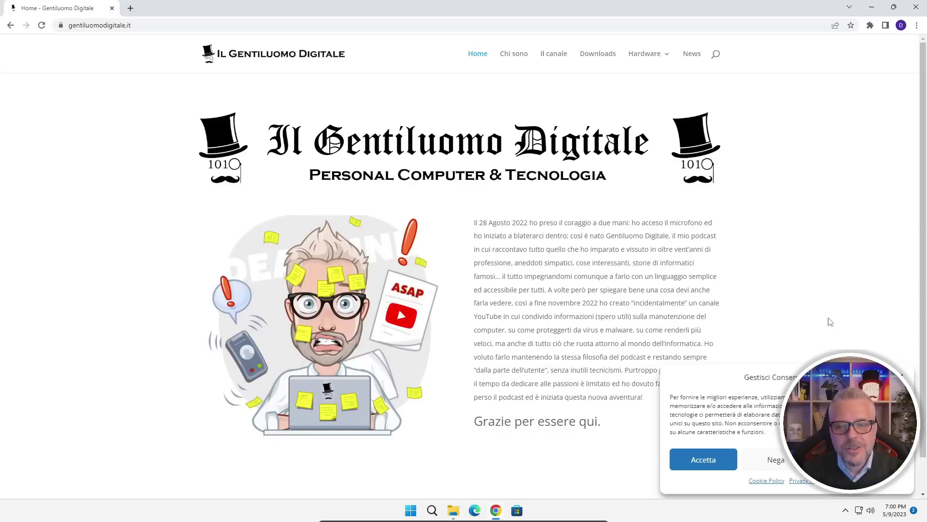
click(706, 459)
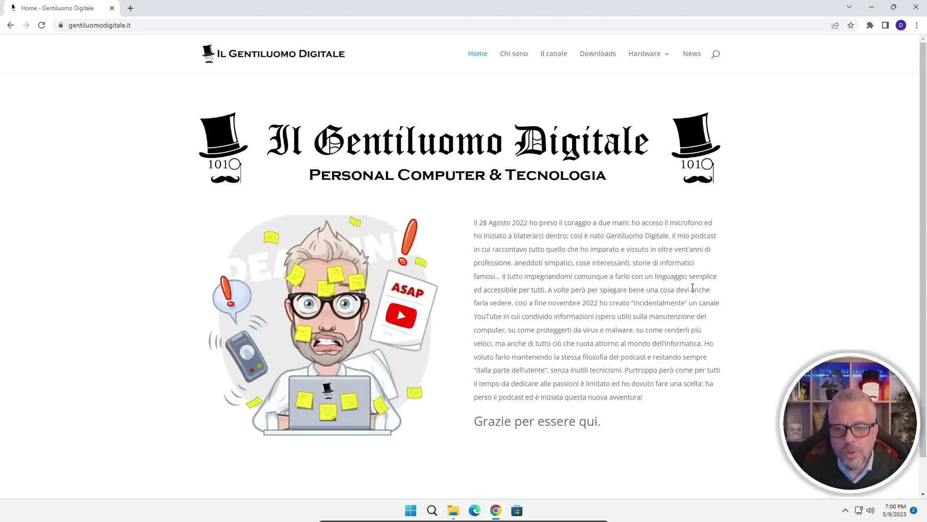
- Download the Microsoft Visual C++ Redistributable archive vc_redist.x86.zip from the site's Downloads page and show it in its folder
click(597, 56)
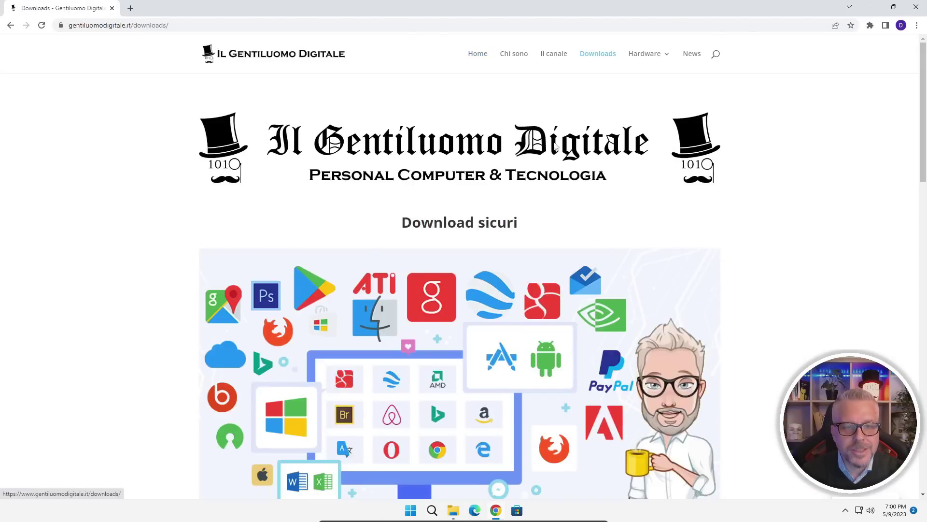
scroll(564, 133, down, 8)
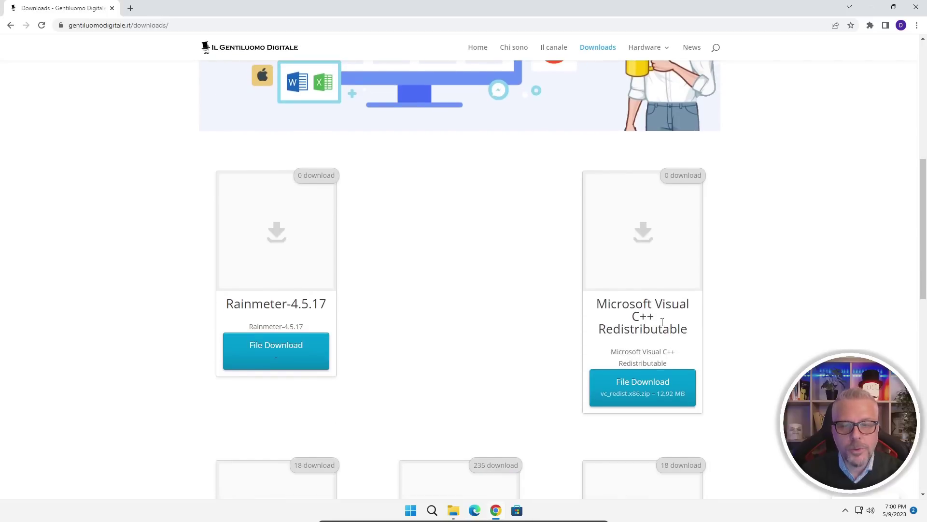
click(640, 386)
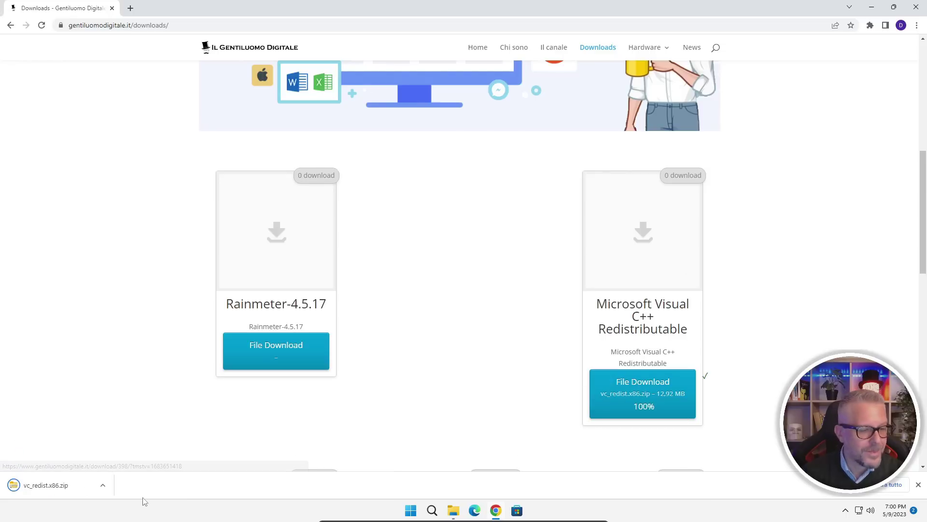
click(102, 487)
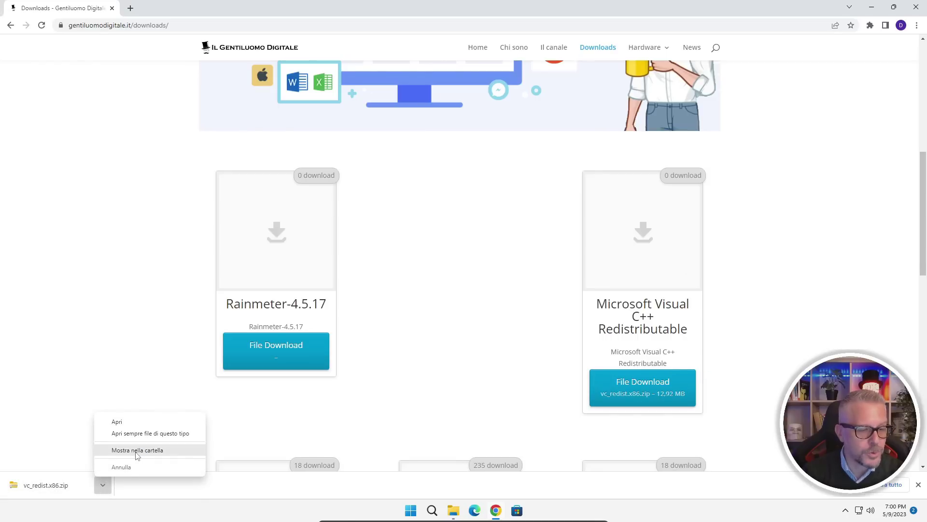
click(137, 451)
- Minimize the browser, move vc_redist.x86 into the desktop's tweaks folder and close both folder windows
click(871, 8)
drag(486, 241, 21, 163)
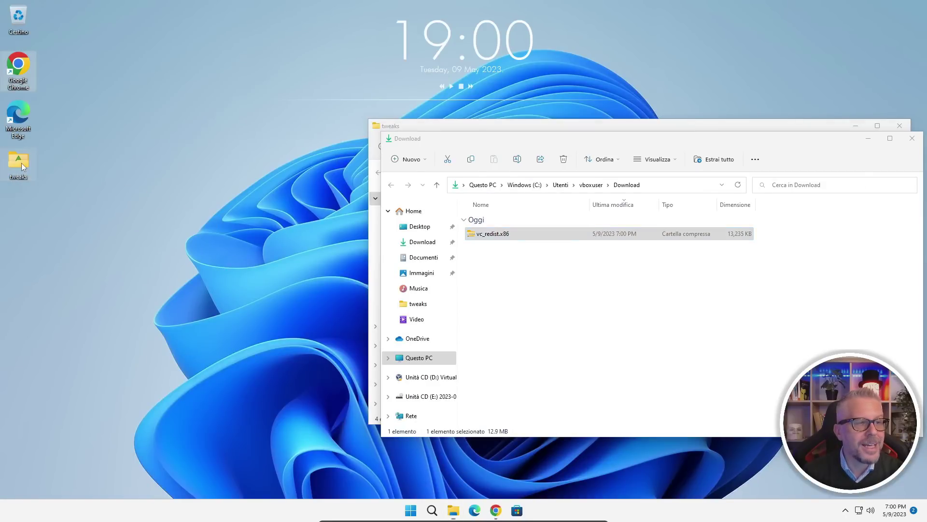
click(912, 138)
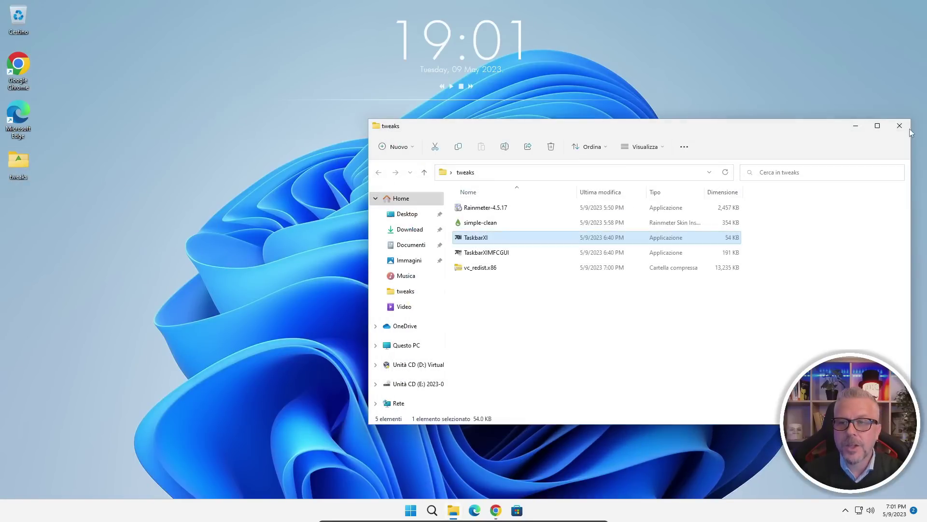
click(899, 126)
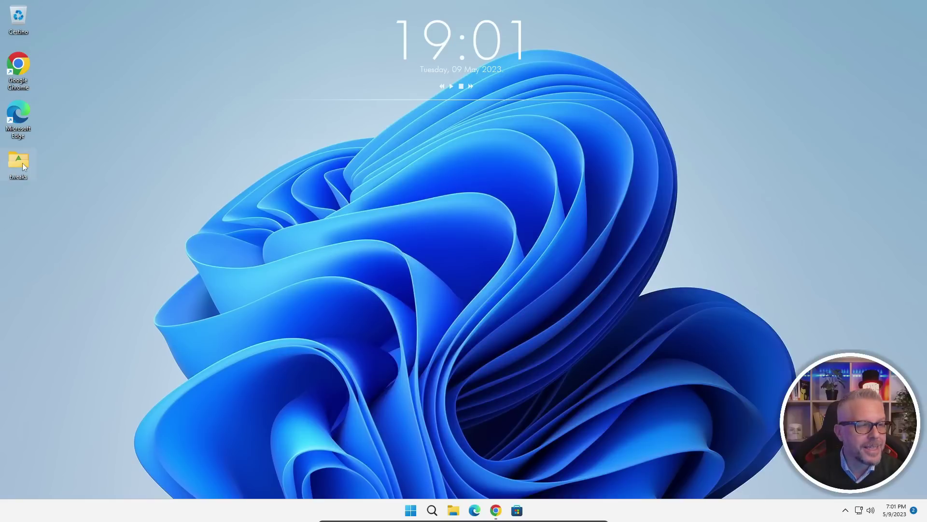
- Open the tweaks folder and extract the vc_redist.x86 archive to its own subfolder there
key(Return)
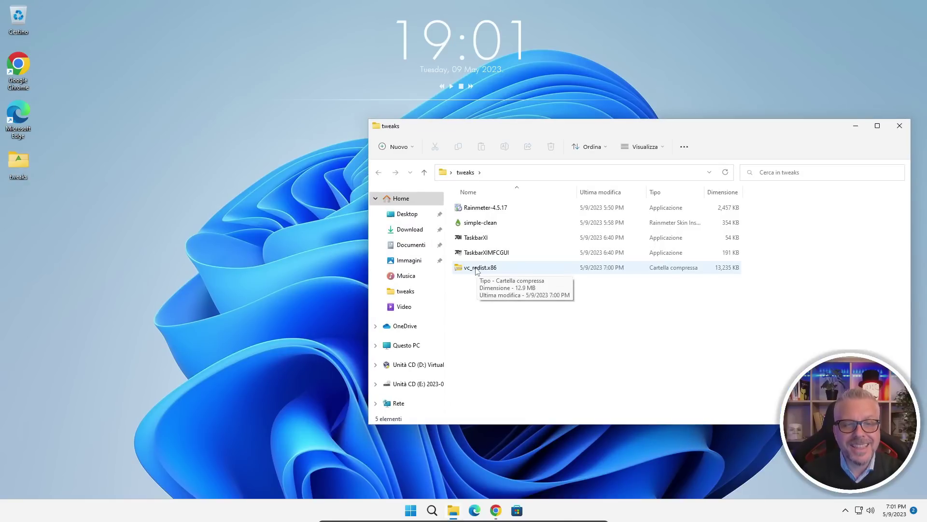
right_click(476, 269)
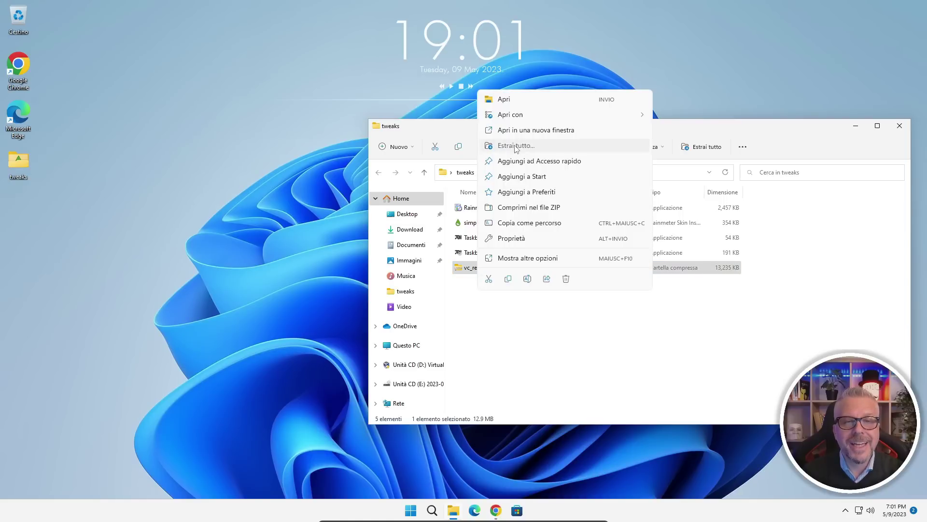
click(516, 146)
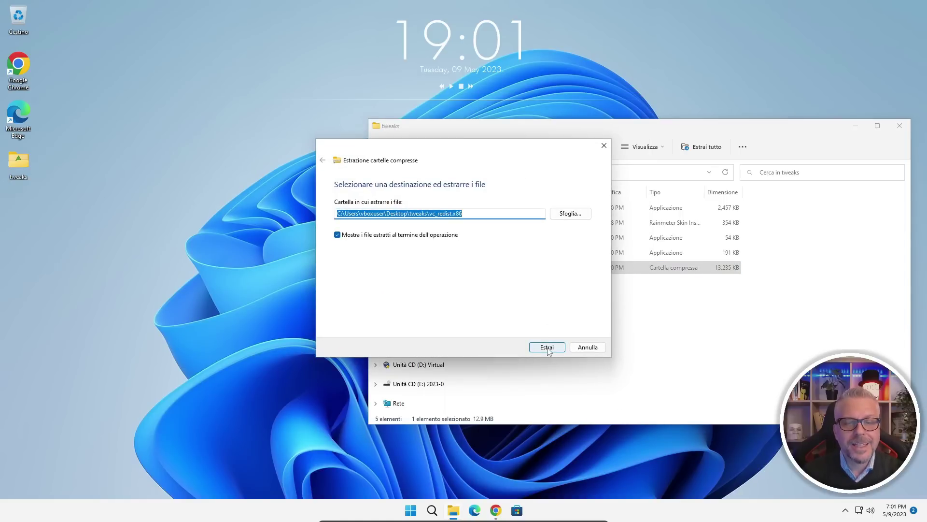
click(547, 348)
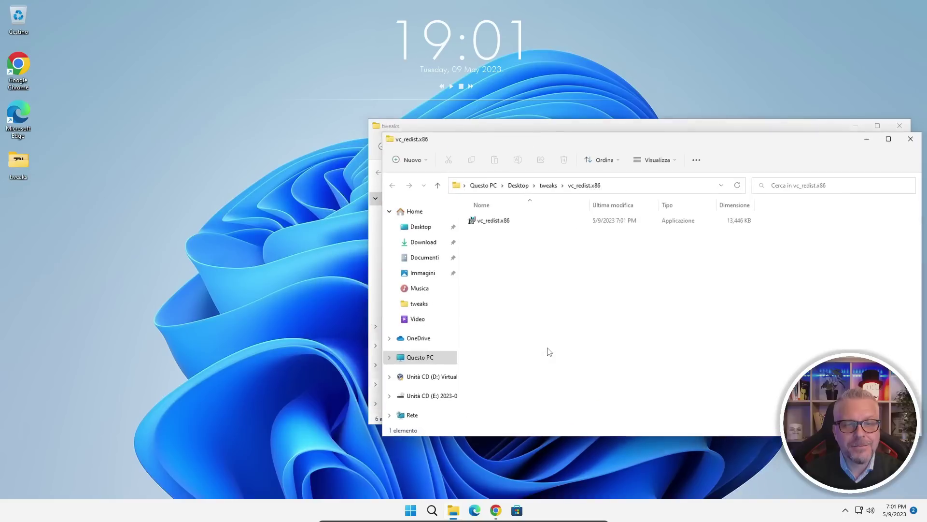
- Install Microsoft Visual C++ 2015 Redistributable (x86), accepting the license terms, and close the installer and its folder
double_click(492, 220)
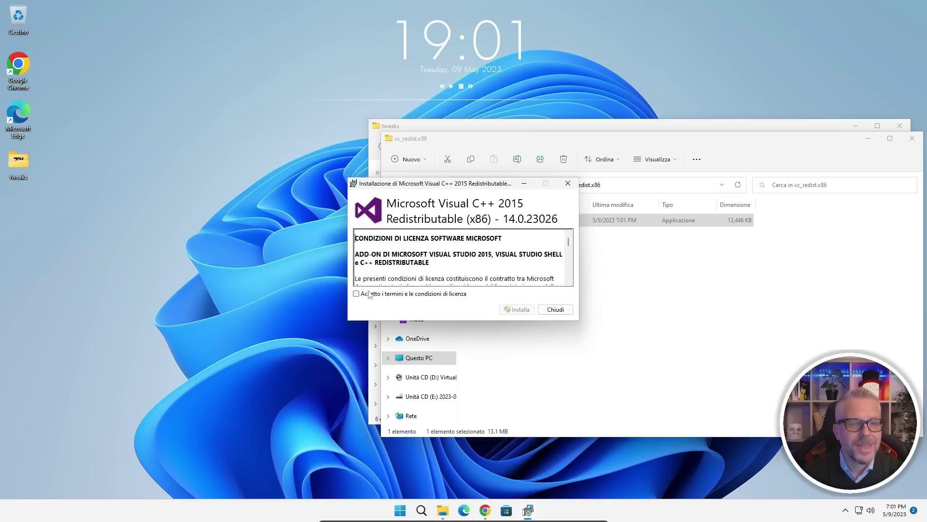
click(356, 294)
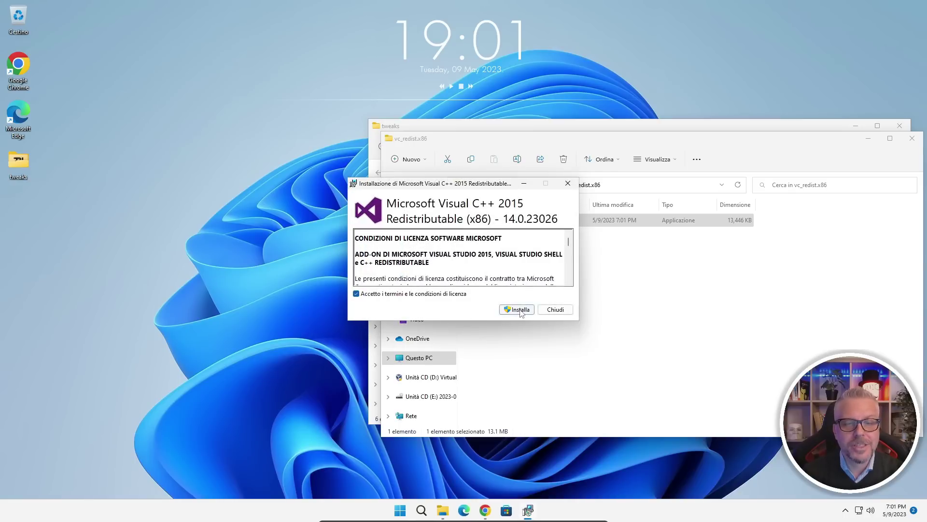
click(521, 310)
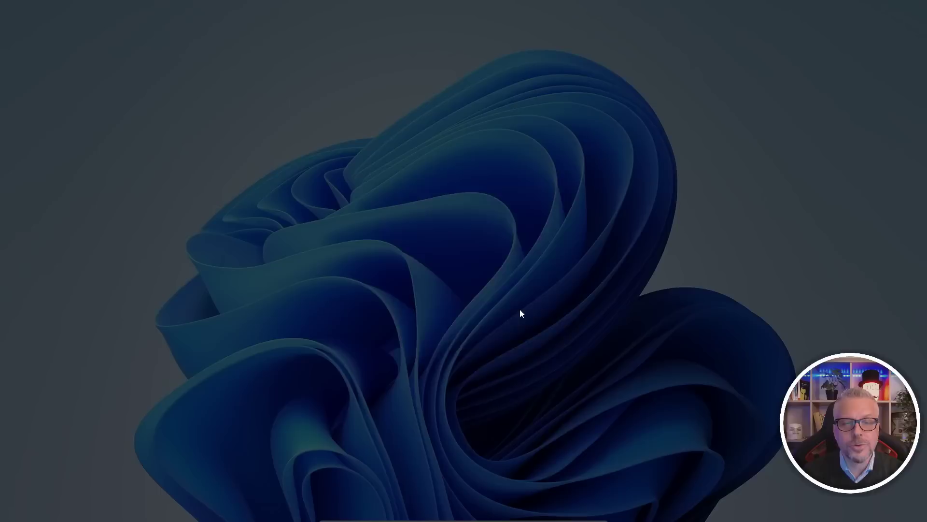
click(416, 336)
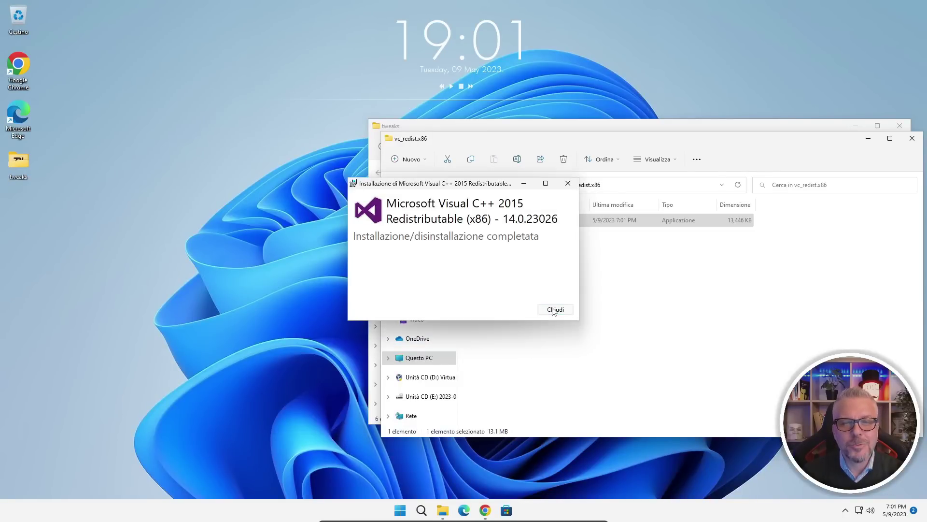
click(554, 309)
click(913, 140)
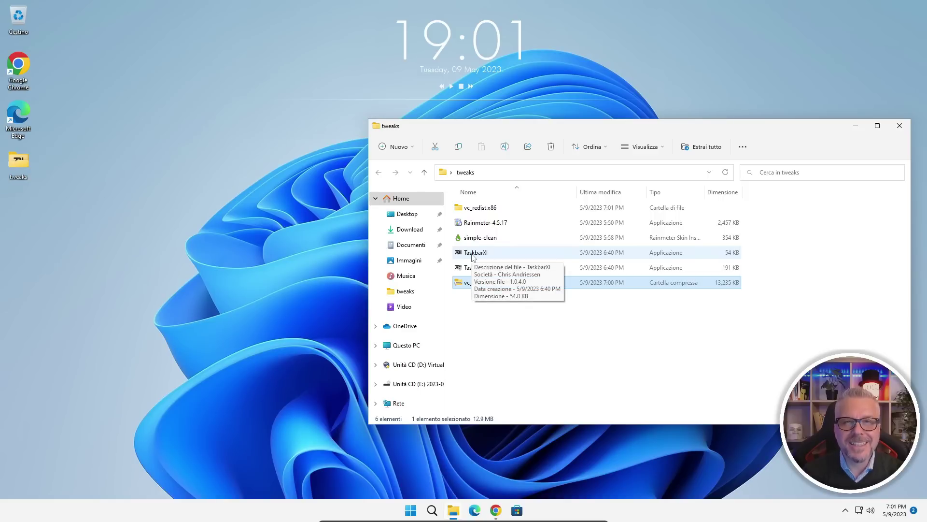
- Run TaskbarXI, apply Ignore max, No tray and Hide traywnd in the TaskbarXIMFCGUI configurator, and close the open windows
double_click(473, 257)
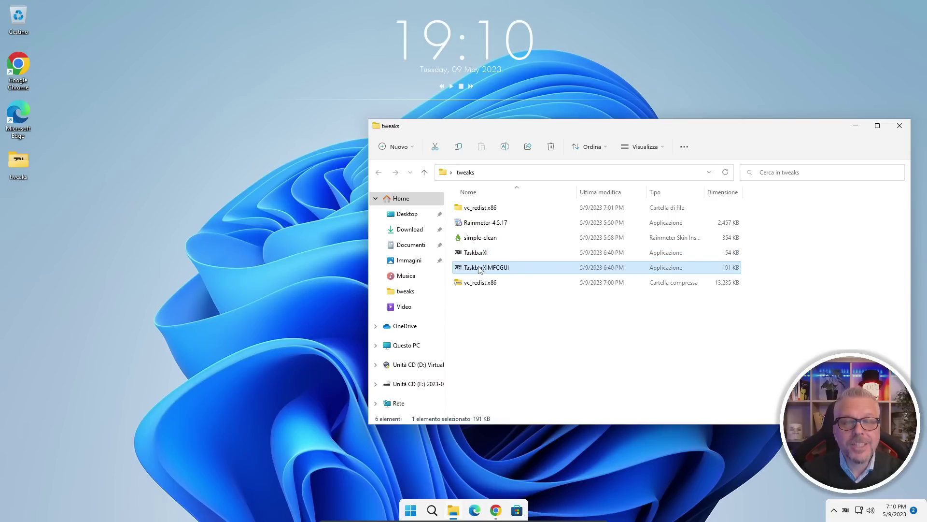
double_click(479, 269)
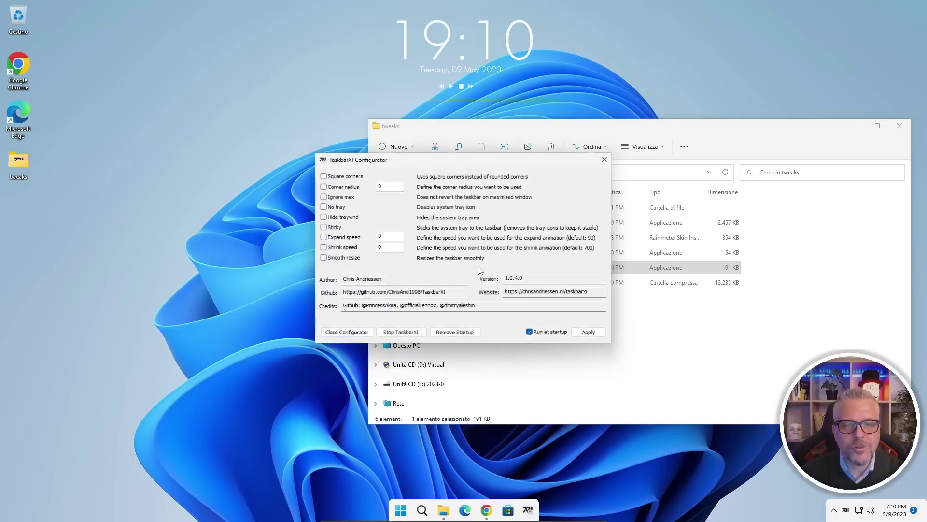
click(323, 207)
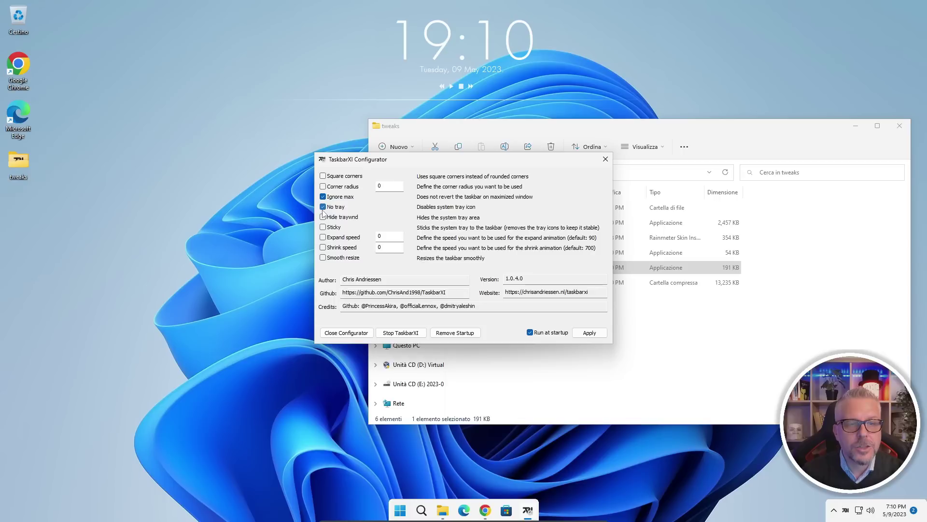
click(323, 217)
click(590, 332)
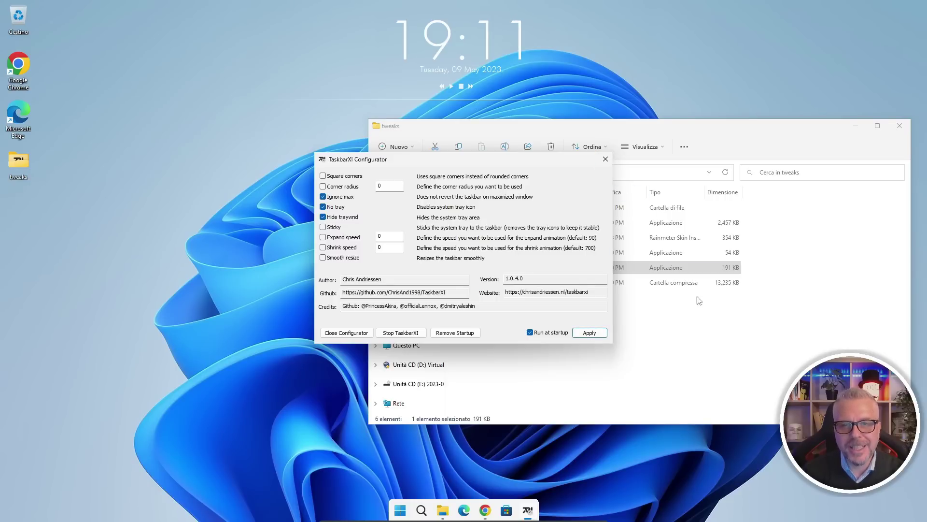
click(606, 161)
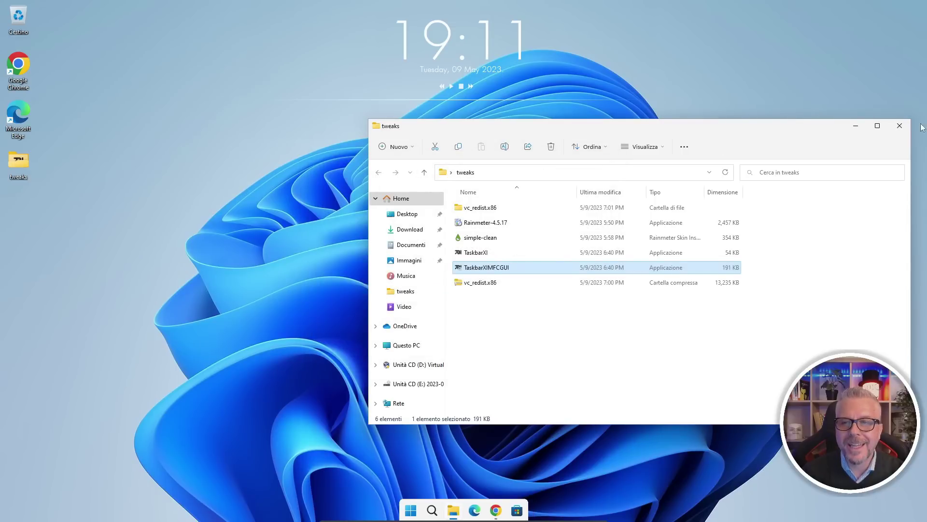
click(897, 129)
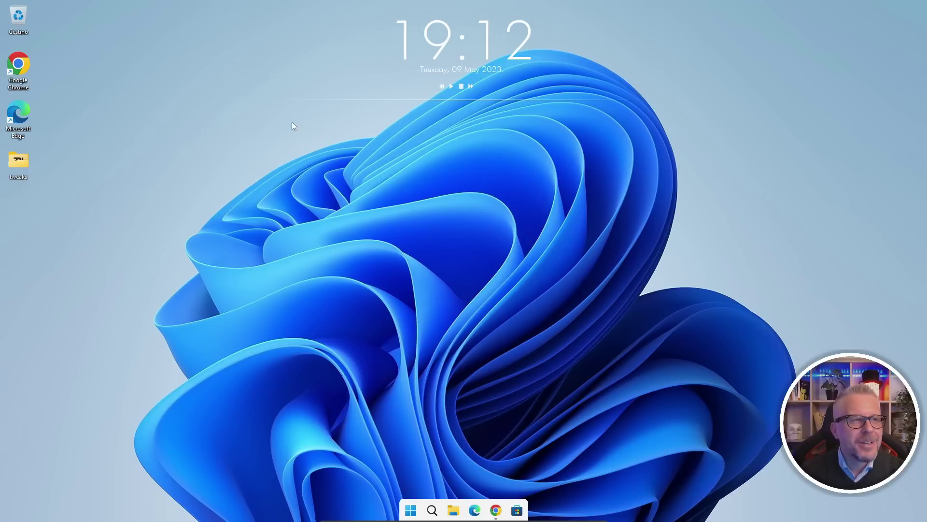
- Open Google Chrome maximized, search Google for "wallpaper cave" and open the Wallpaper Cave website
double_click(22, 67)
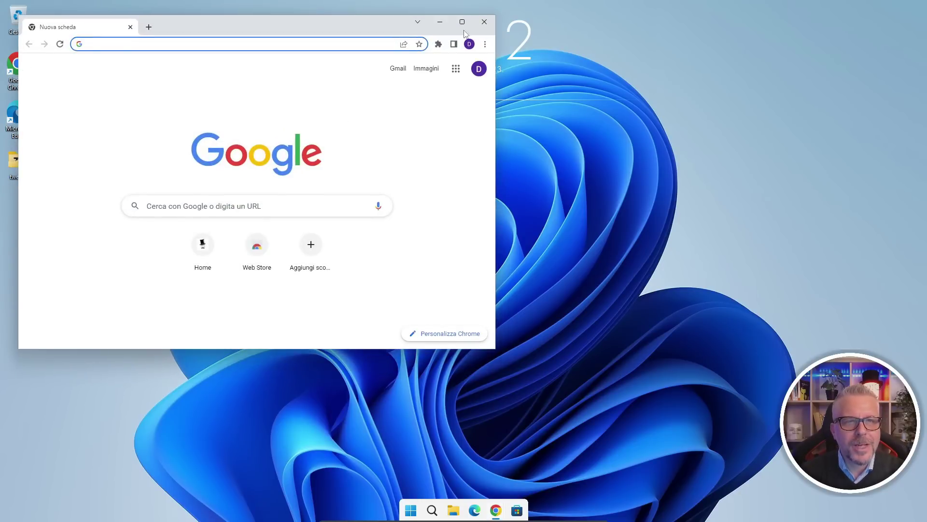
click(462, 22)
click(505, 184)
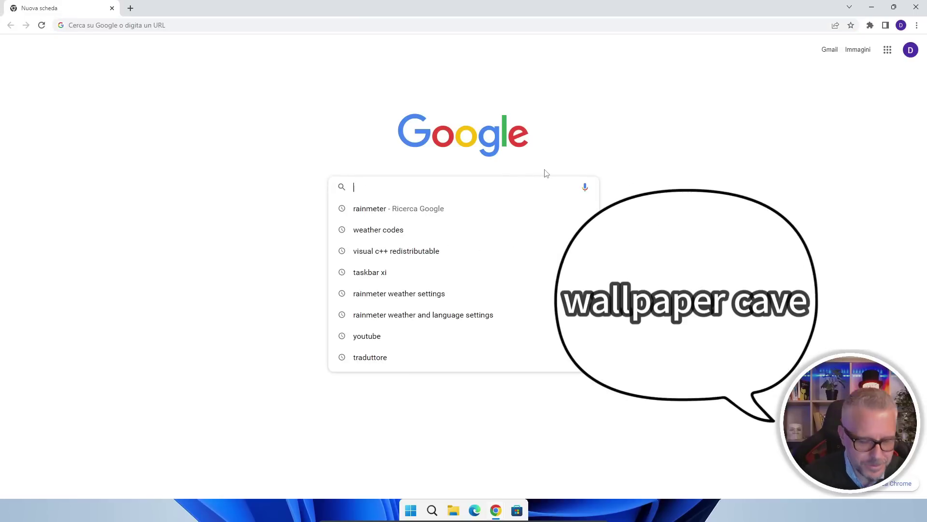
text(wallpaper cave)
key(Return)
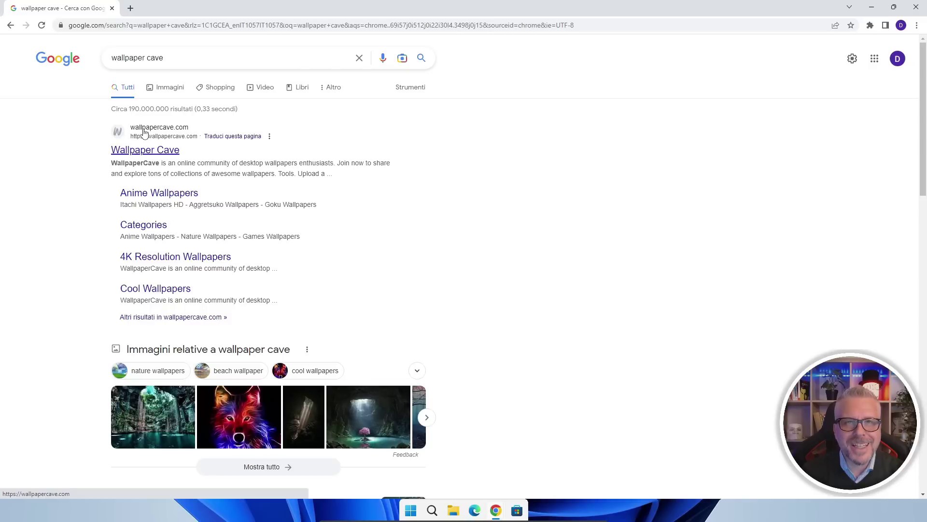
click(159, 151)
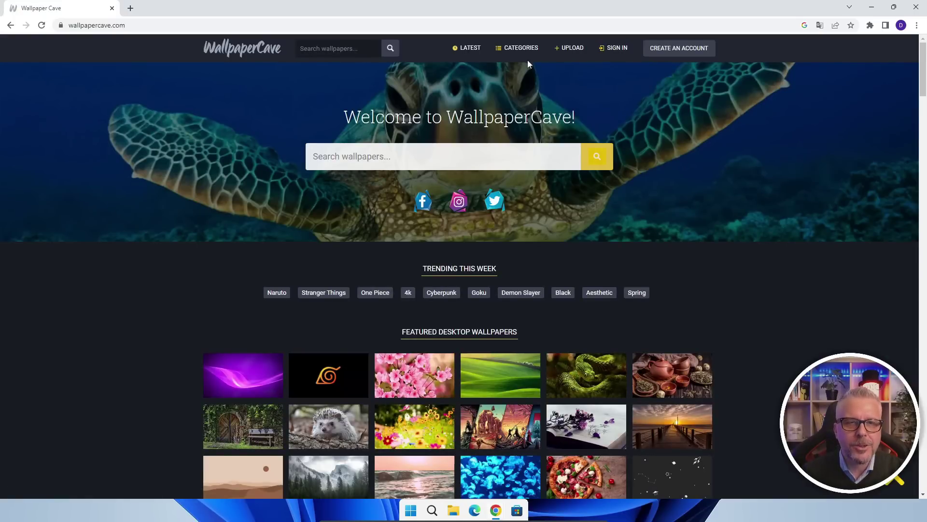
- Download the green Hills landscape wallpaper from the featured desktop wallpapers and return to the desktop
mouse_move(513, 48)
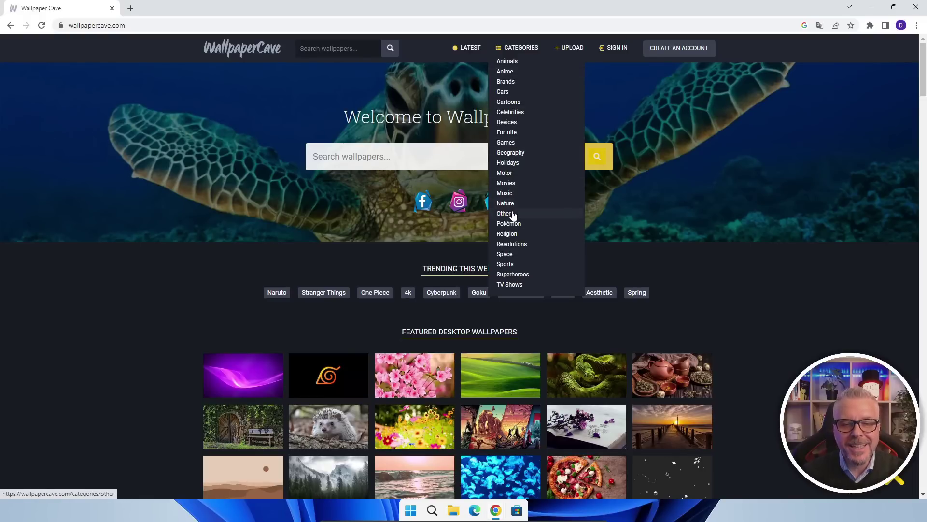
click(498, 376)
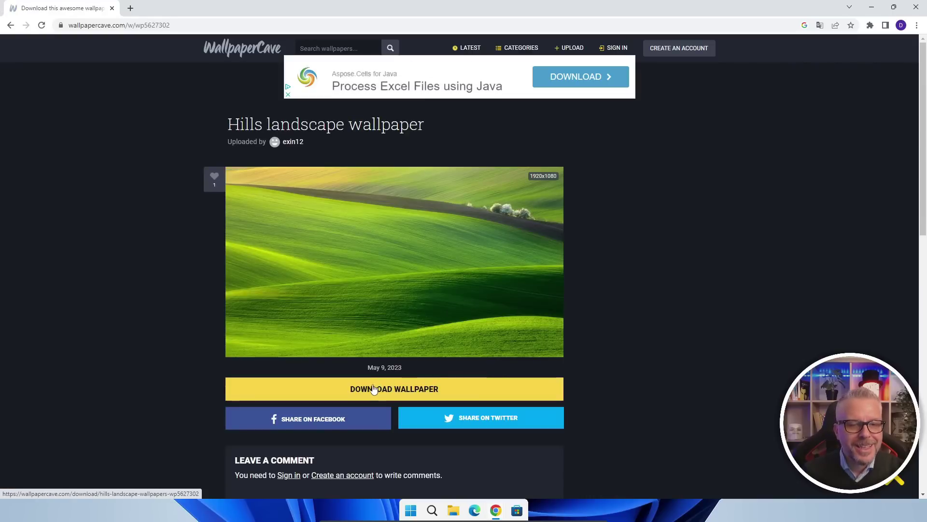
click(371, 394)
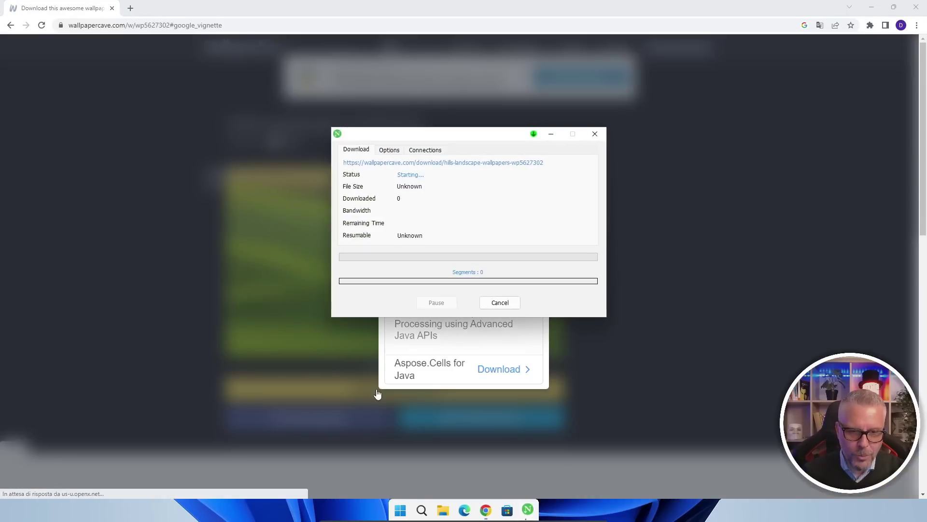
key(super+d)
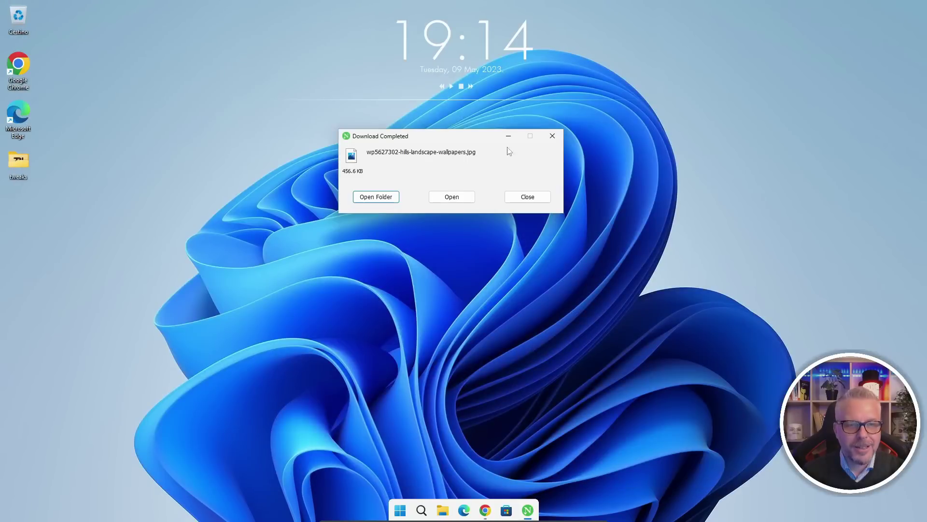
- Open the wallpaper's download folder, move wp5627302-hills-landscape-wallpapers into the desktop's tweaks folder and close the Download window
click(379, 199)
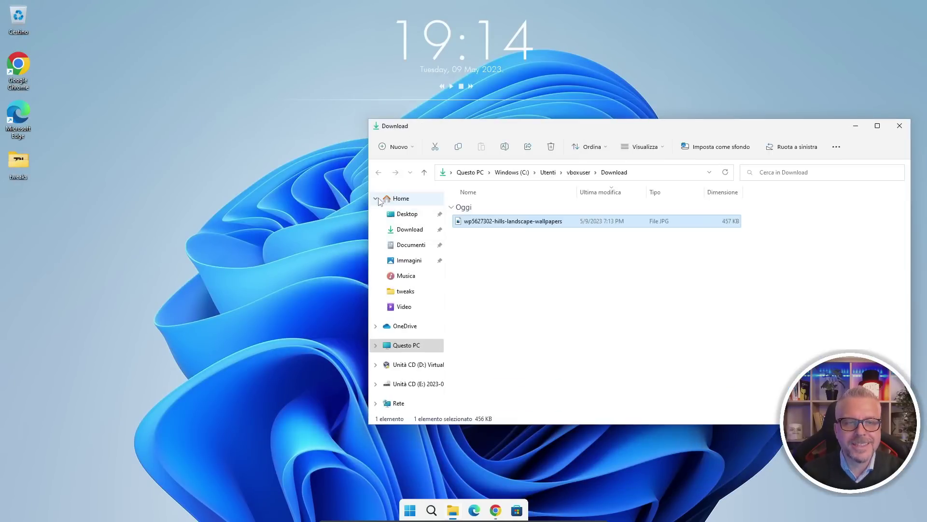
drag(490, 225, 16, 167)
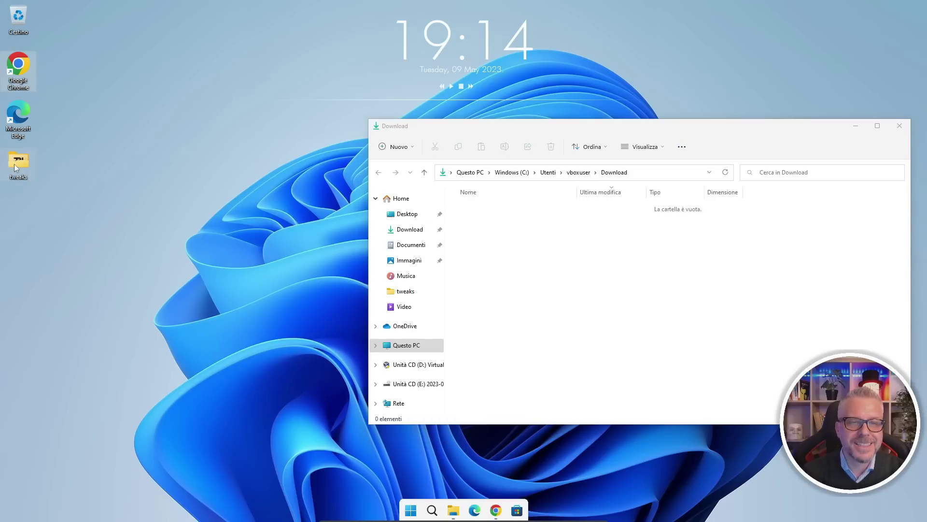
click(899, 126)
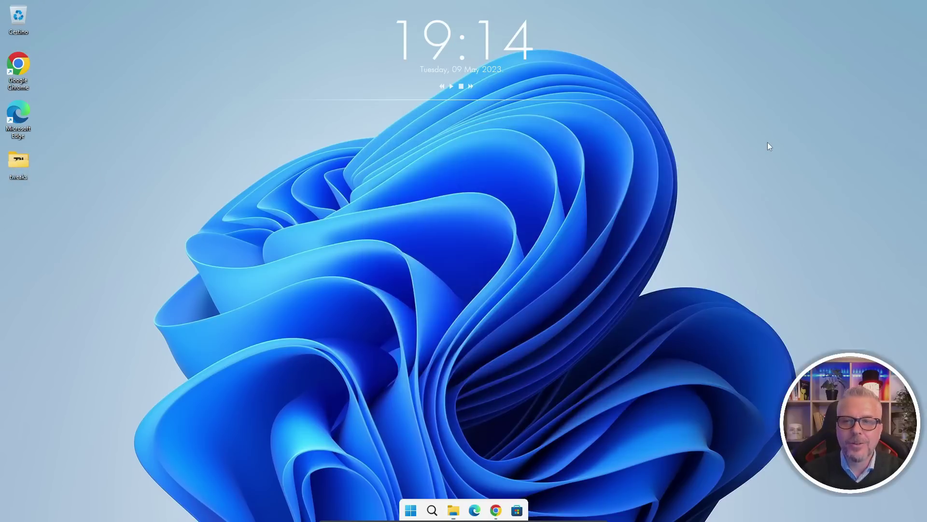
- Set wp5627302-hills-landscape-wallpapers from the desktop's tweaks folder as the desktop background and close the folder
double_click(20, 163)
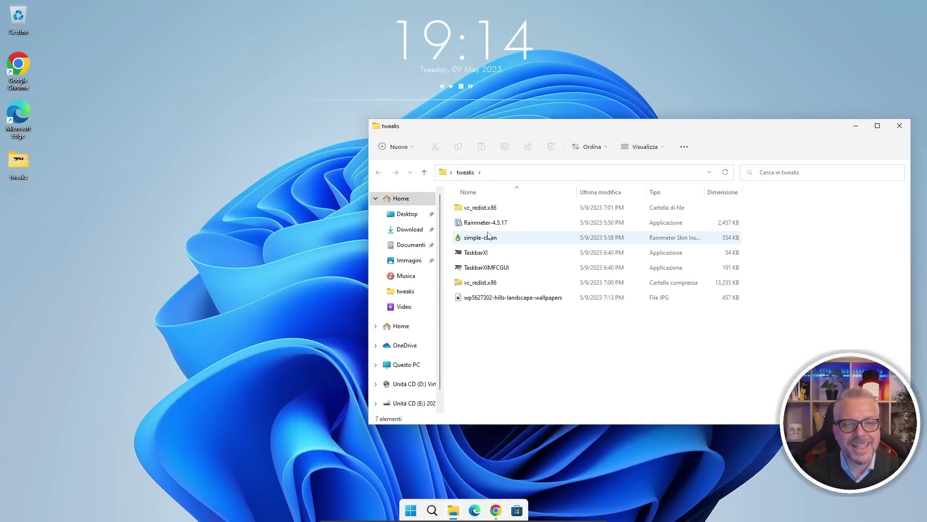
click(494, 302)
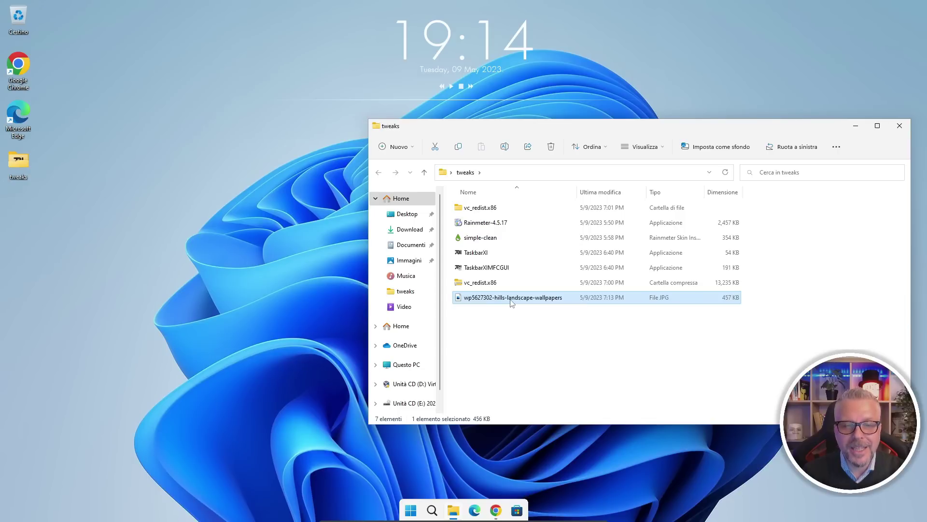
right_click(511, 301)
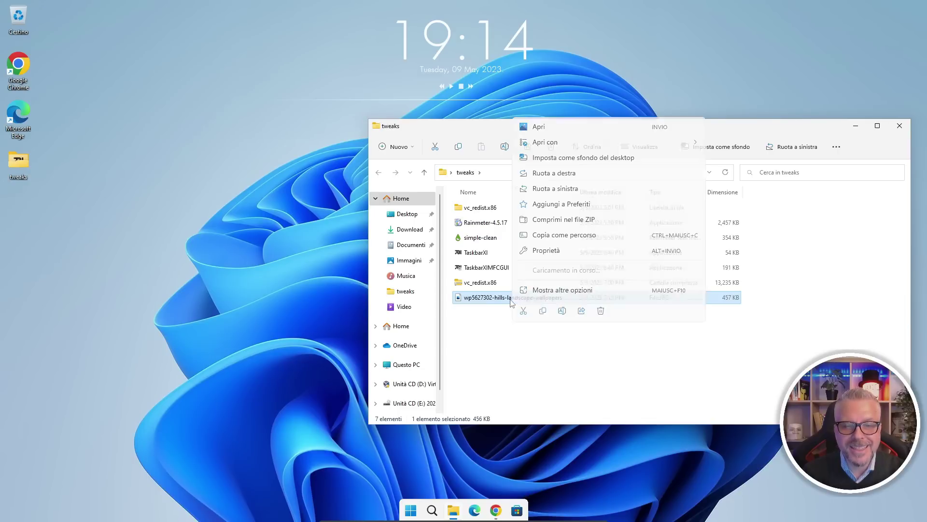
click(549, 158)
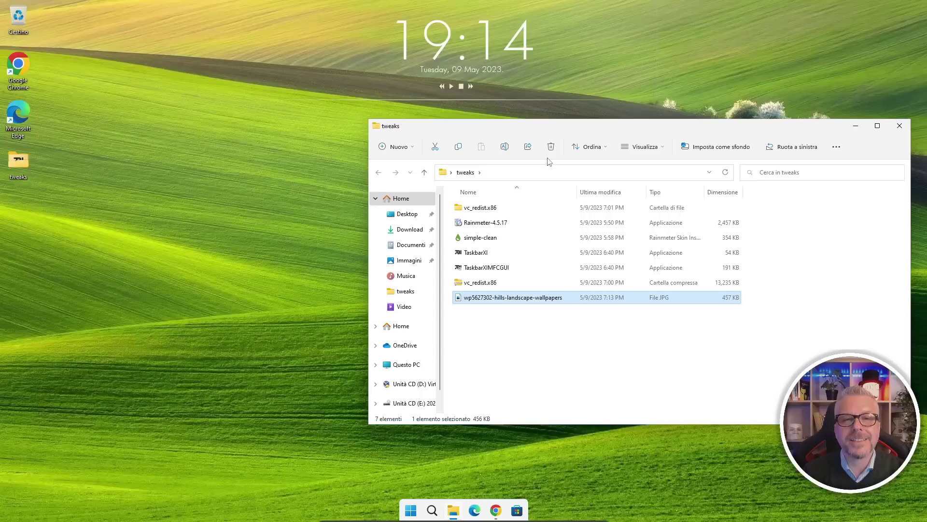
click(899, 125)
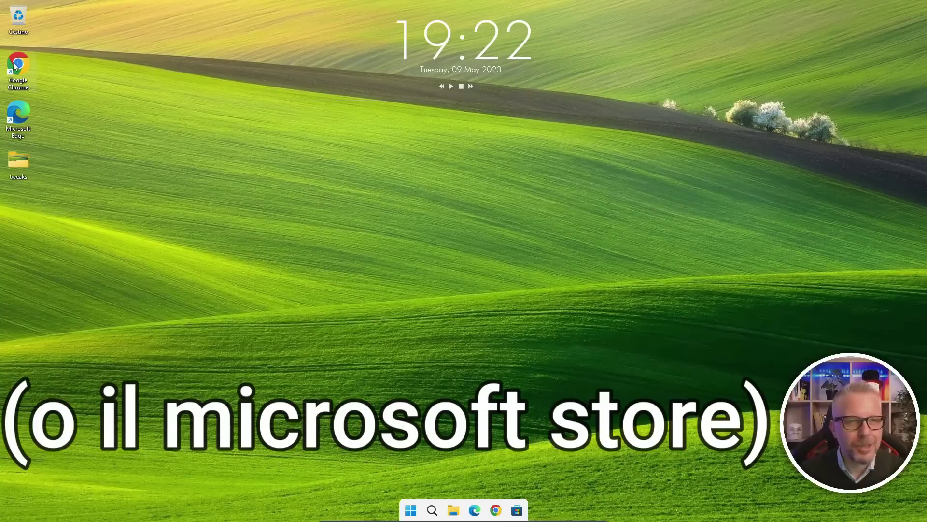
- Open Google Chrome, search Google for "lively wallpaper" and open the Lively Wallpaper page of the Microsoft Store
double_click(15, 67)
click(381, 190)
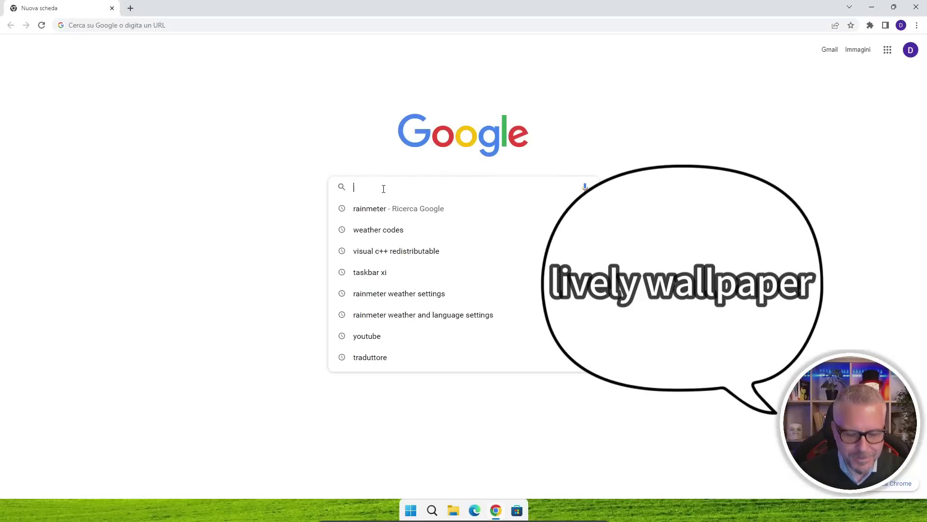
text(lively wallpaper)
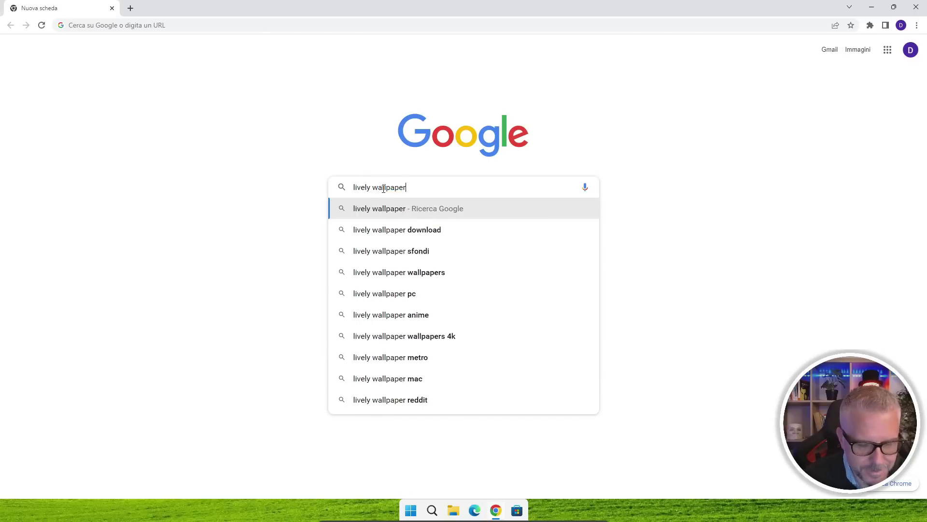
key(Return)
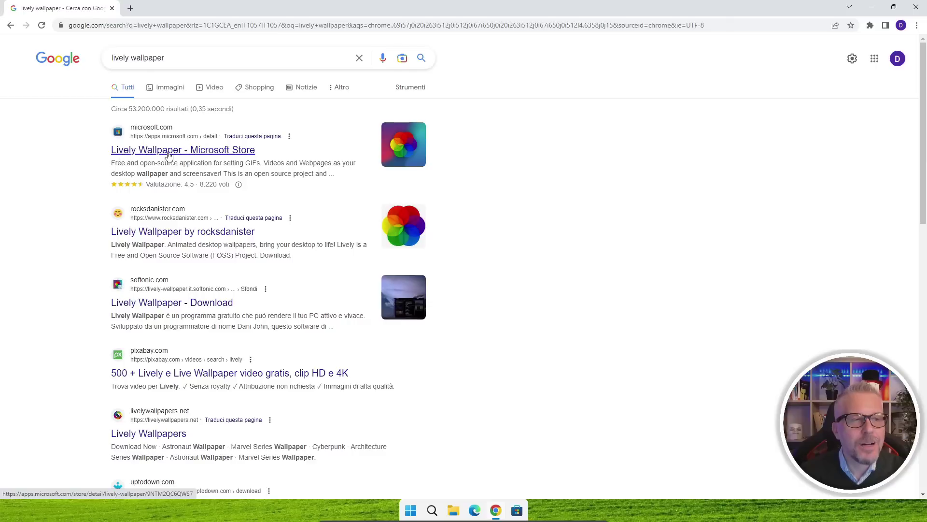
click(219, 153)
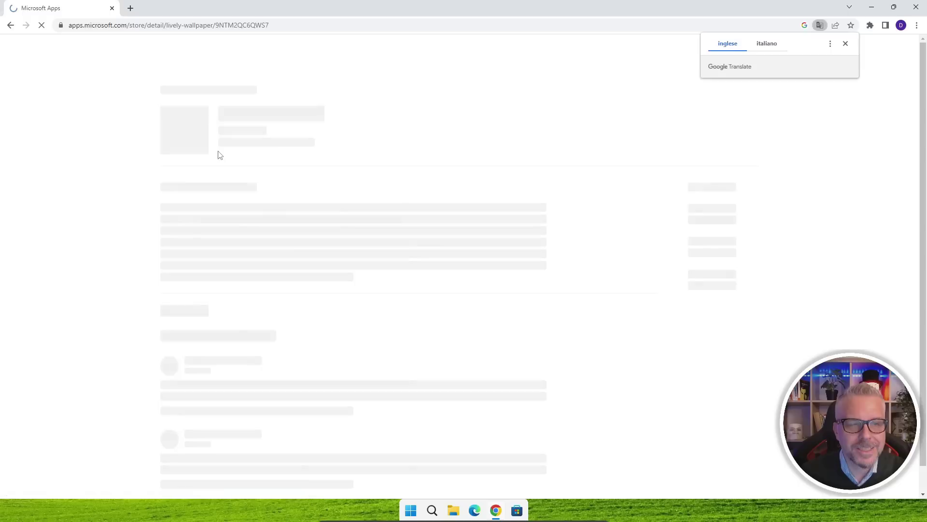
key(alt+Left)
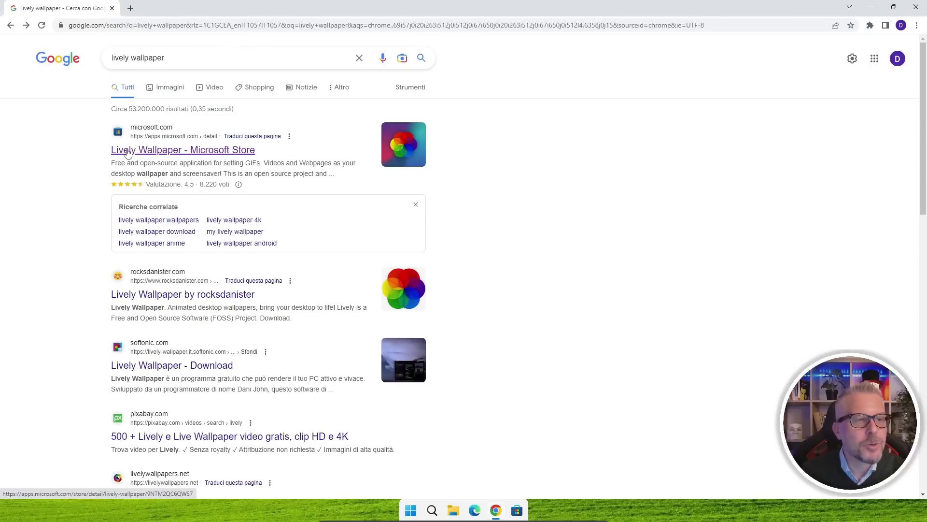
click(185, 152)
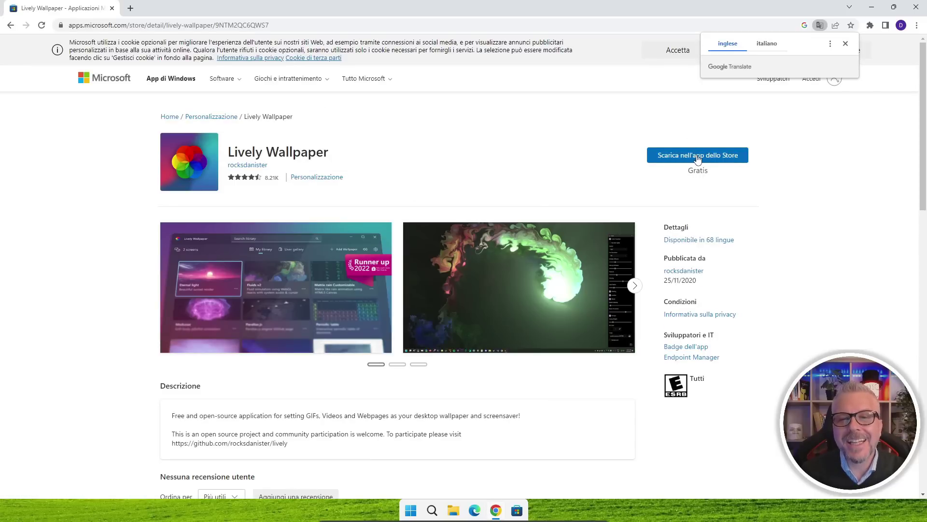
- Install Lively Wallpaper through the Microsoft Store app, launch it and close the browser
click(697, 157)
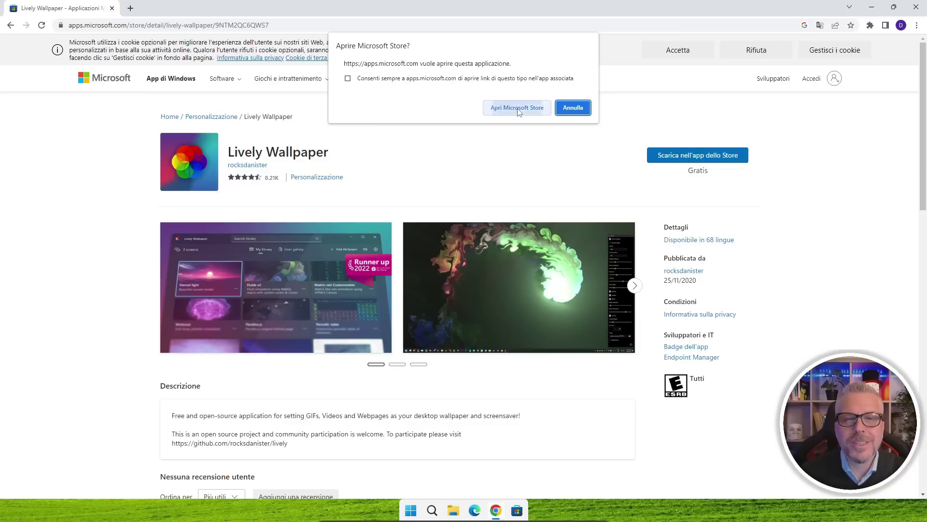
click(518, 108)
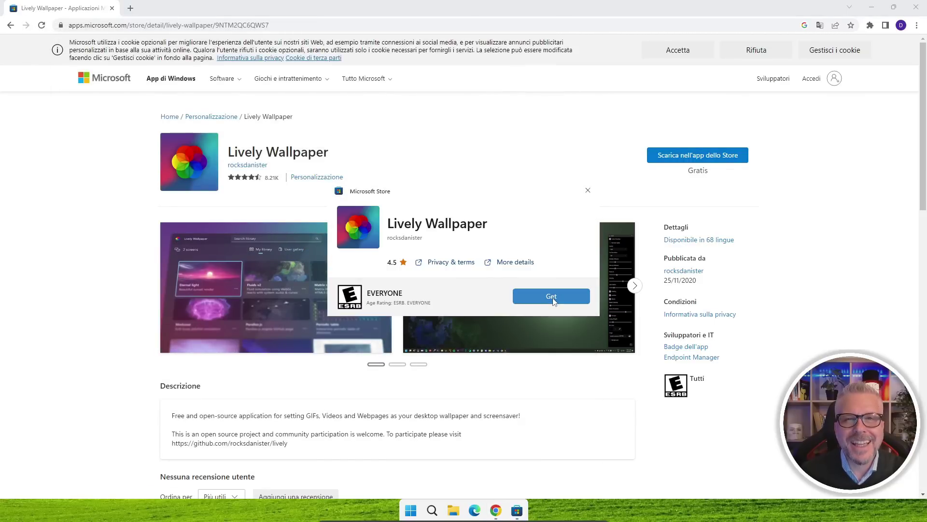
click(554, 301)
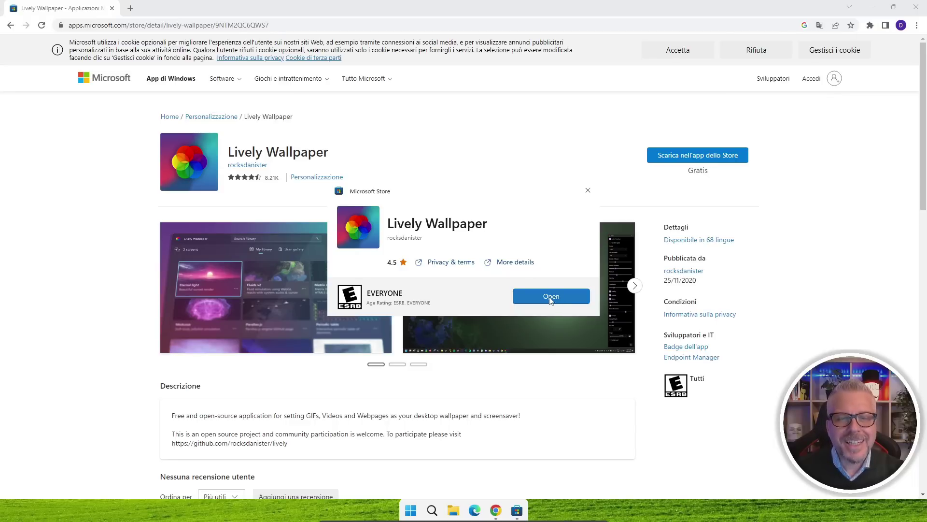
click(551, 296)
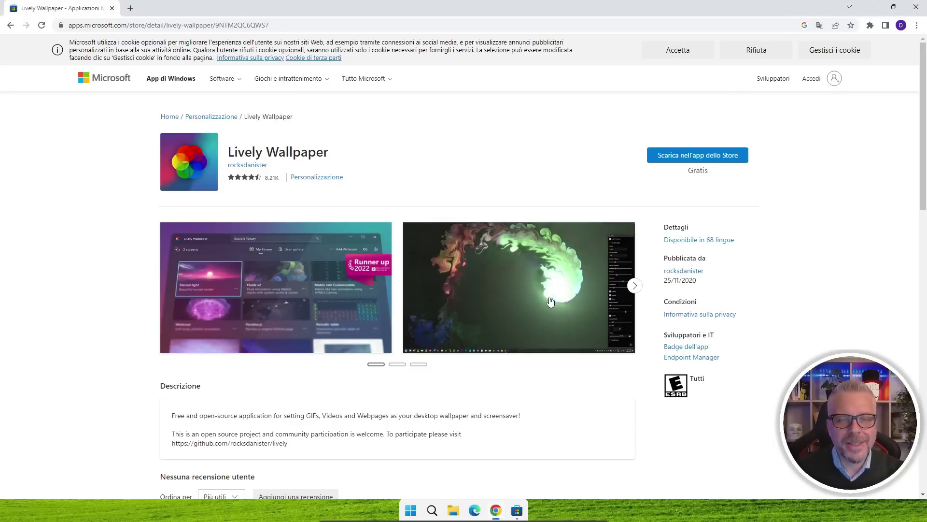
click(906, 11)
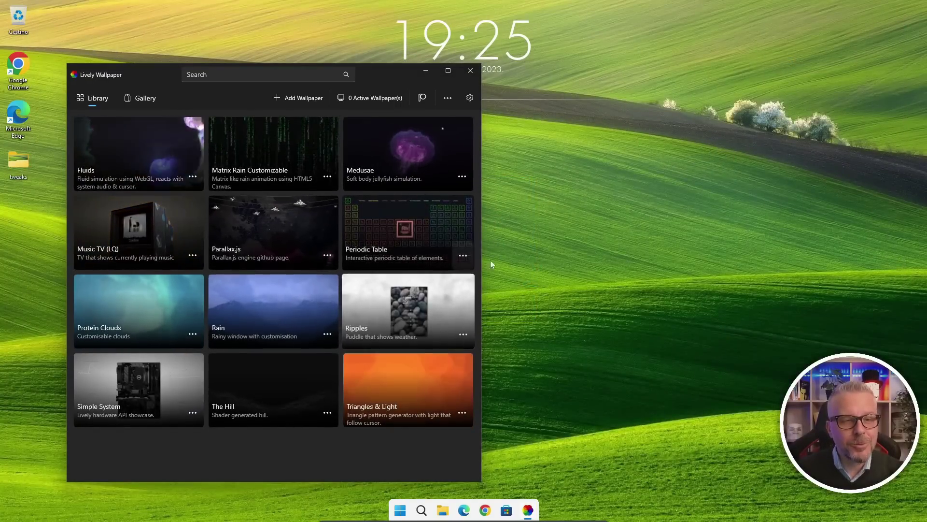
- Apply the Rain live wallpaper from the Lively library and check it on the uncovered desktop
drag(395, 72, 636, 52)
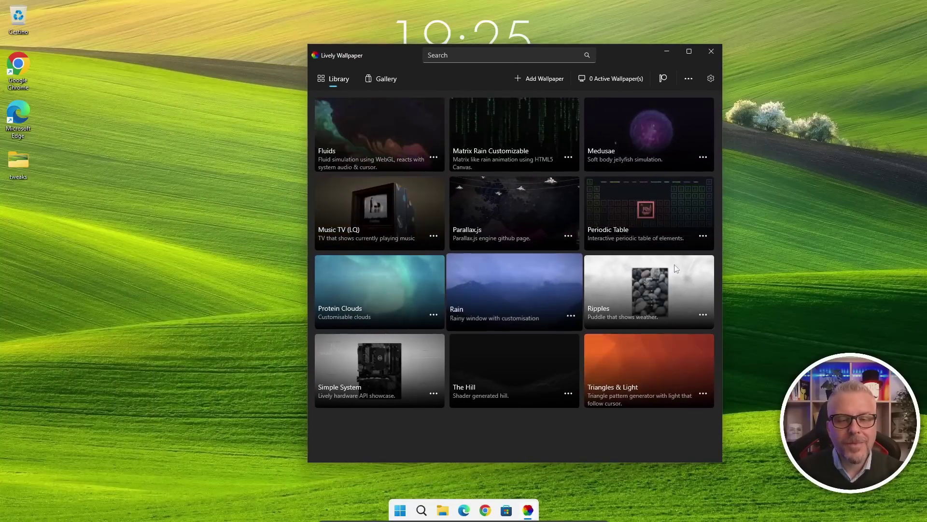
click(502, 287)
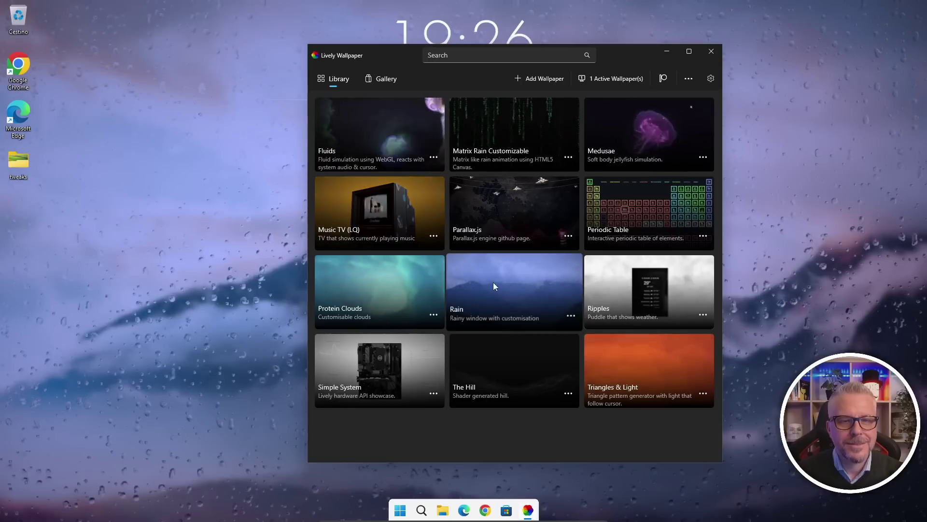
click(666, 52)
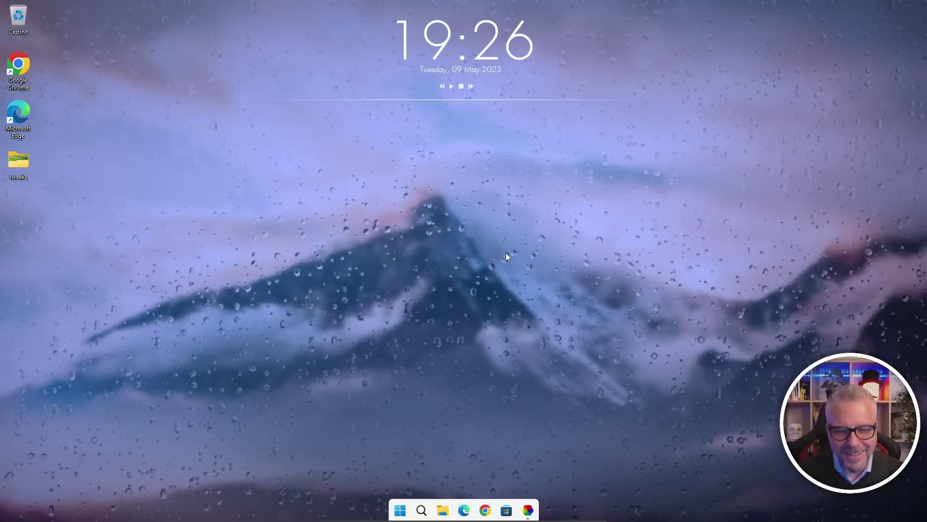
click(528, 511)
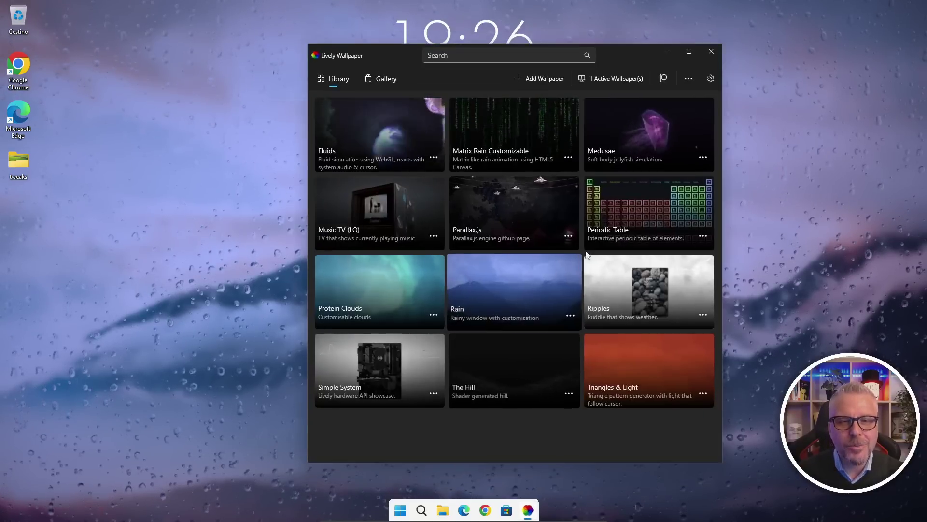
- Customise the Rain wallpaper with wp5627302-hills-landscape-wallpapers from the desktop's tweaks folder as its background, and close Lively Wallpaper
click(570, 316)
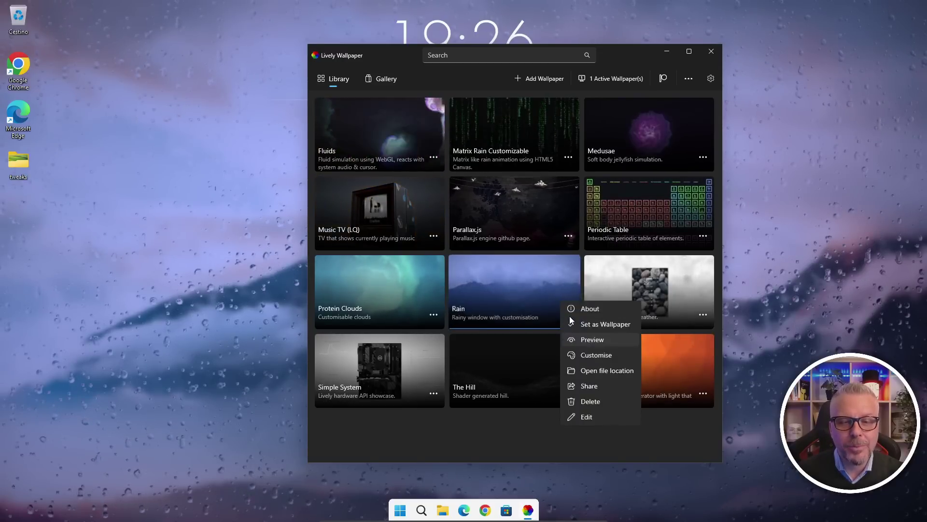
click(597, 358)
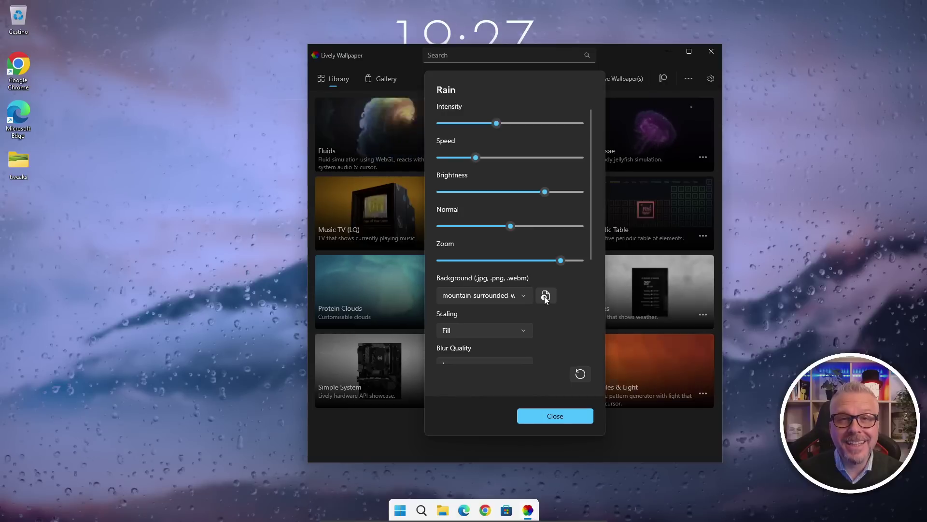
click(545, 296)
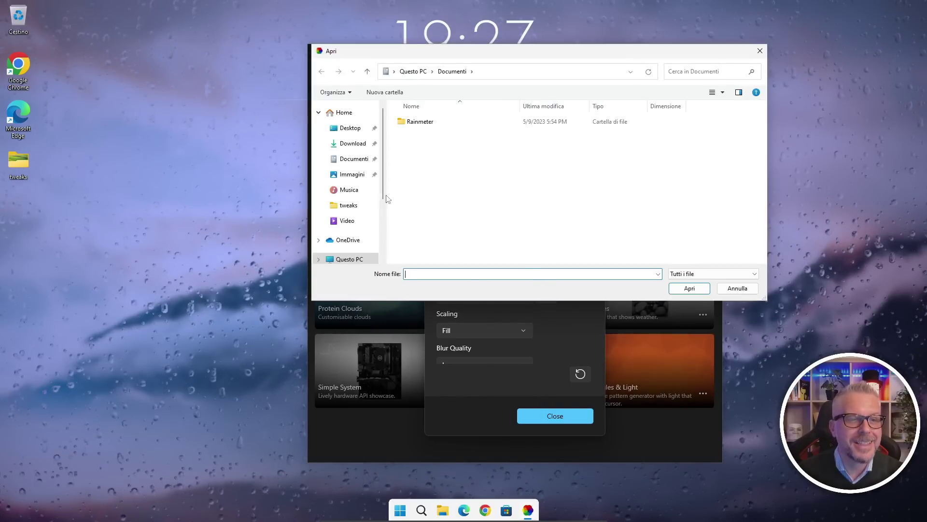
click(350, 129)
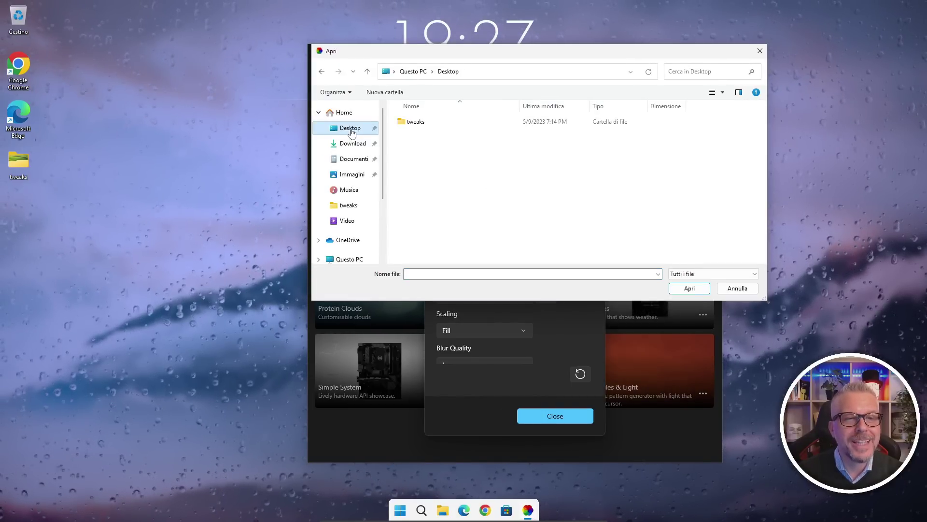
double_click(413, 123)
click(457, 132)
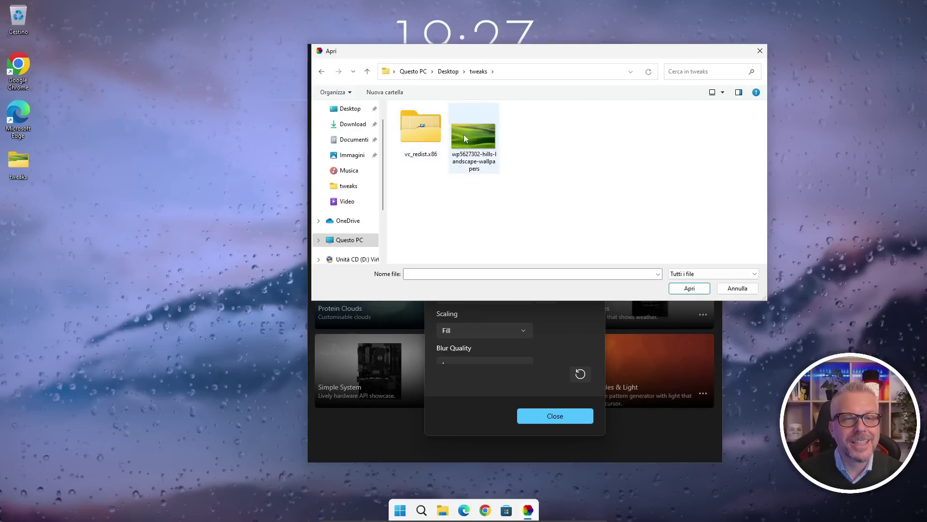
click(690, 288)
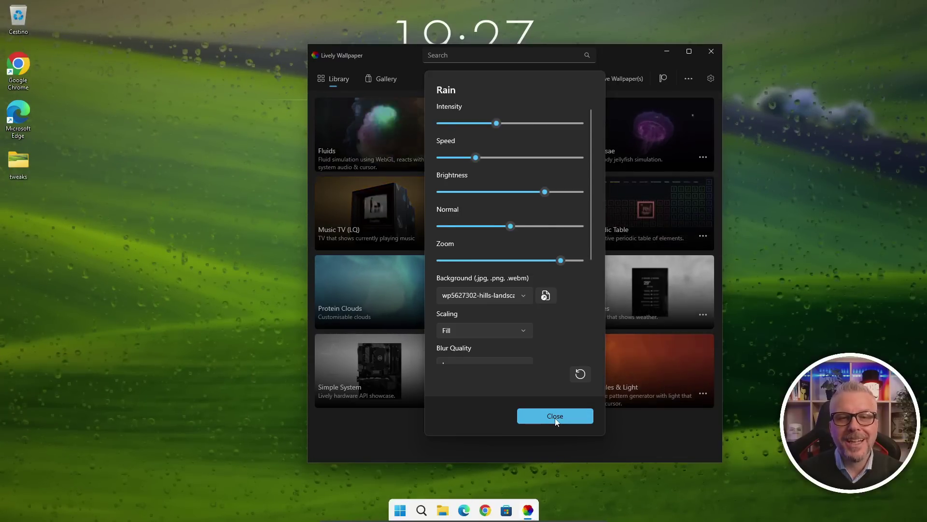
click(555, 415)
click(580, 348)
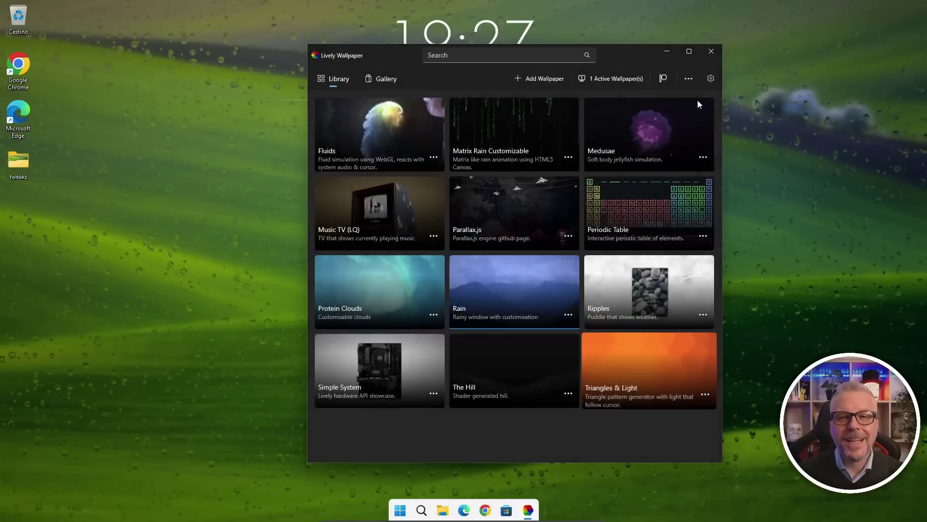
click(711, 51)
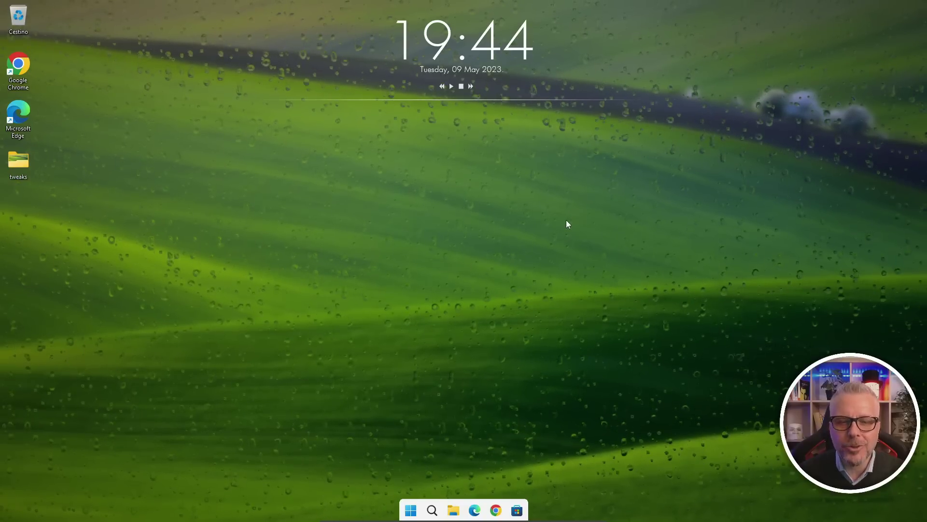
- Switch to Google Chrome and open the VS Cursor 12.0 (early) page on DeviantArt
click(497, 511)
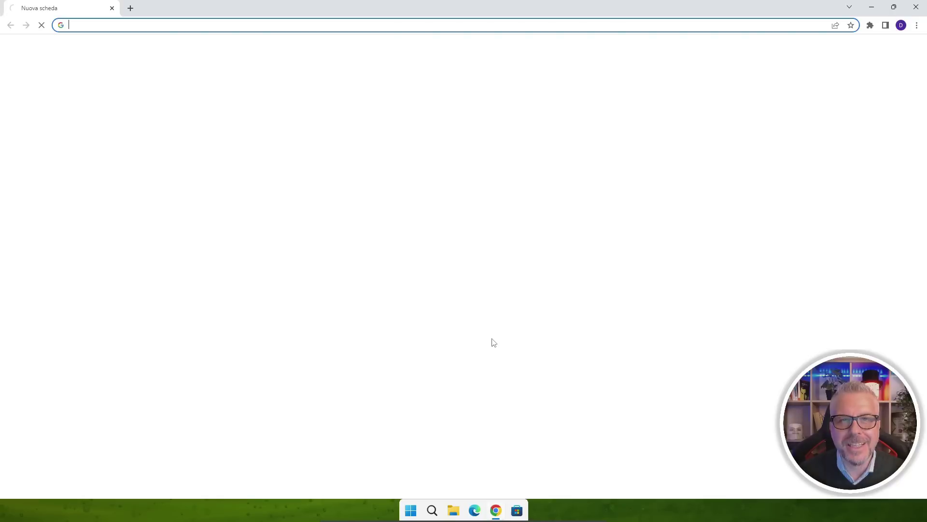
click(348, 27)
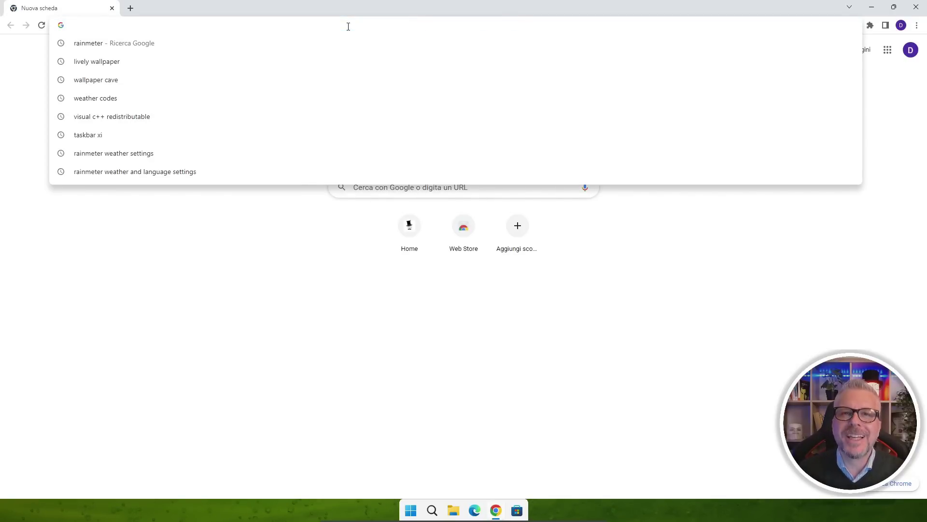
text(deviantart.com/vladsukhetskyi/art/VS-Cursor-12-0-early-909482679)
key(Return)
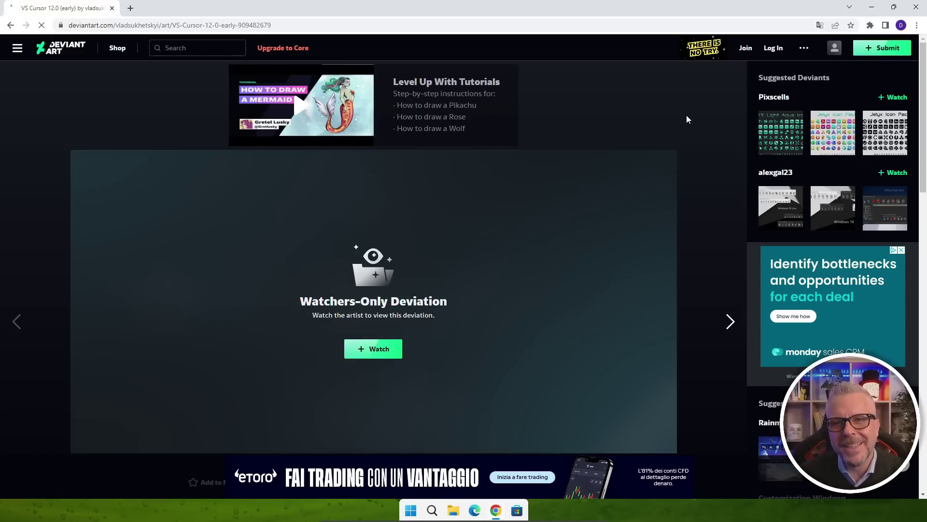
- View DeviantArt's registration form, return to the VS Cursor 12.0 (early) page and open its artist's profile
click(745, 49)
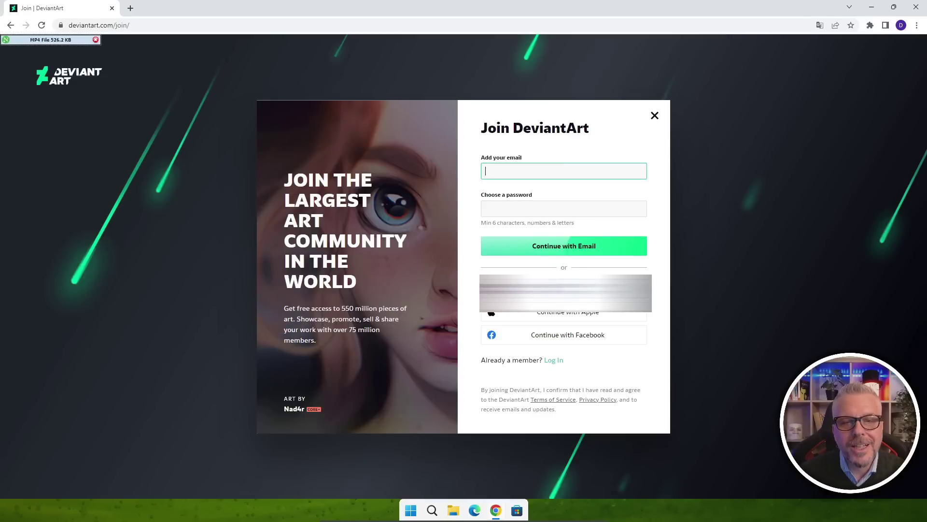
key(alt+Left)
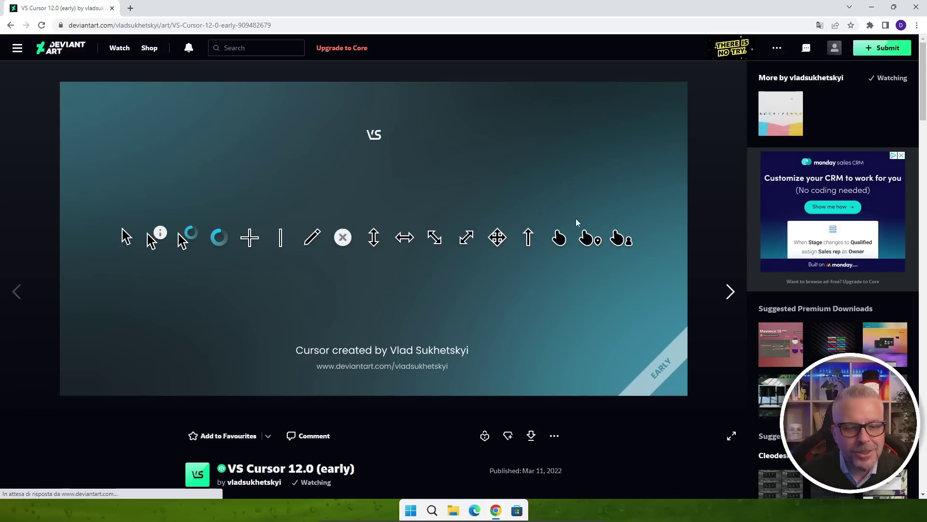
scroll(583, 218, down, 1)
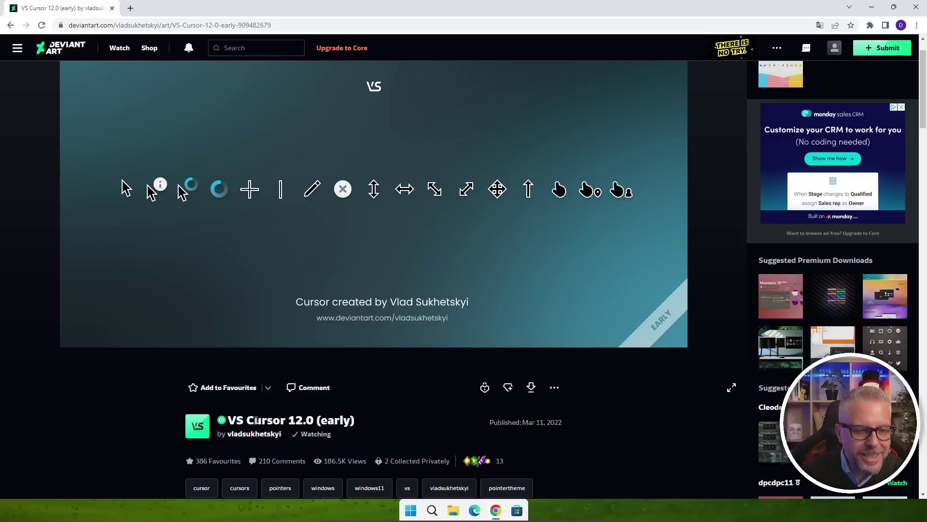
click(198, 429)
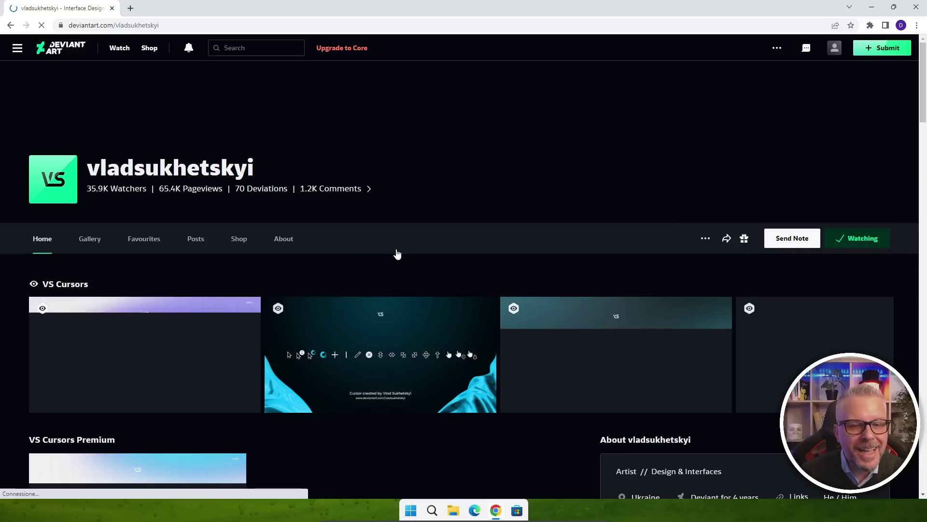
- Download the free VS Cursor 13.0 pack from the artist's profile and open the folder containing the downloaded archive
scroll(392, 256, down, 1)
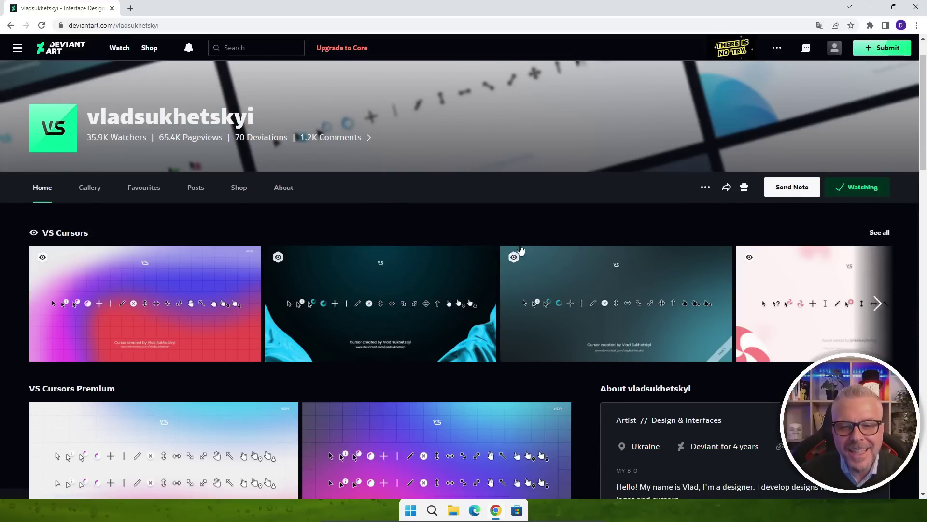
scroll(349, 217, down, 1)
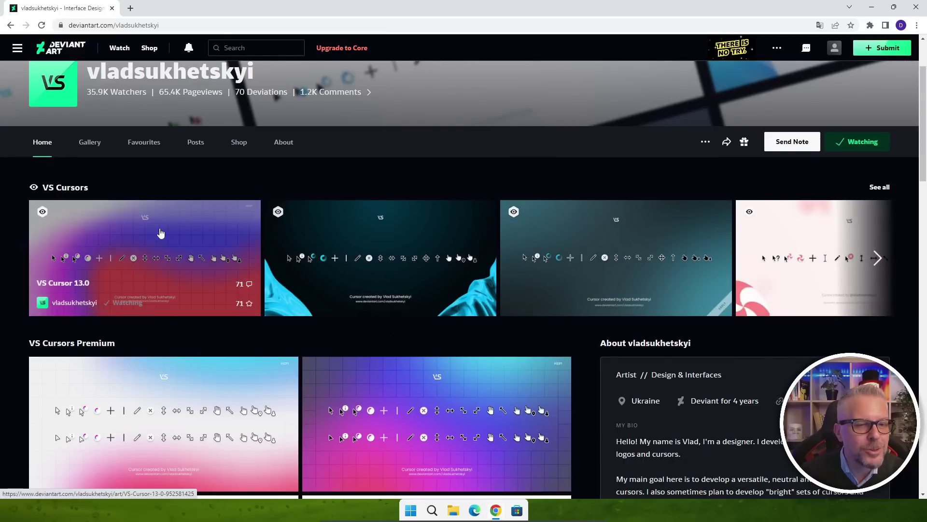
click(134, 249)
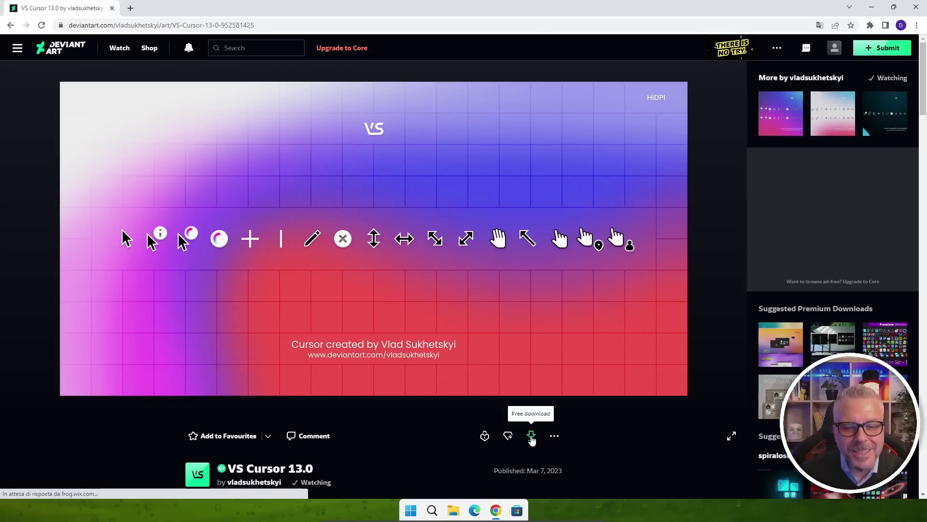
click(531, 438)
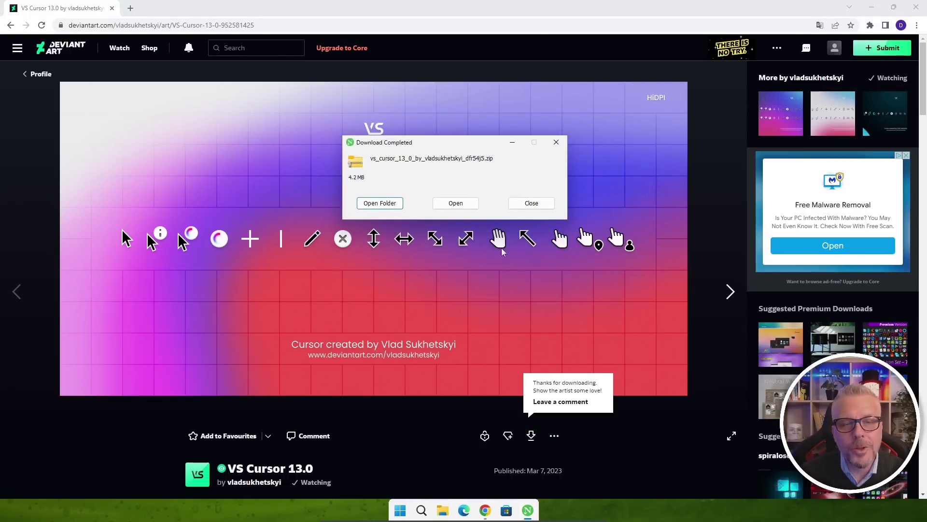
click(379, 203)
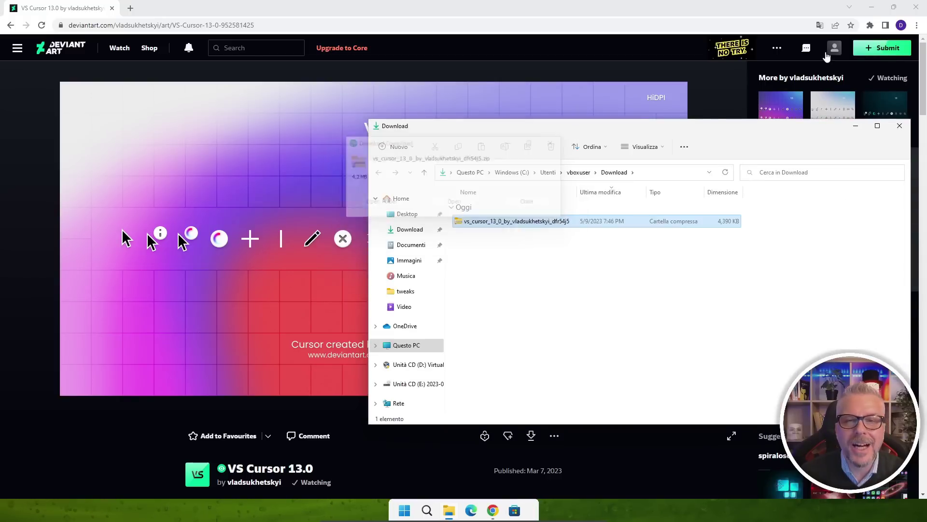
- Close the browser and move the VS Cursor 13.0 zip from Download into the desktop's tweaks folder, closing the Download window
click(916, 8)
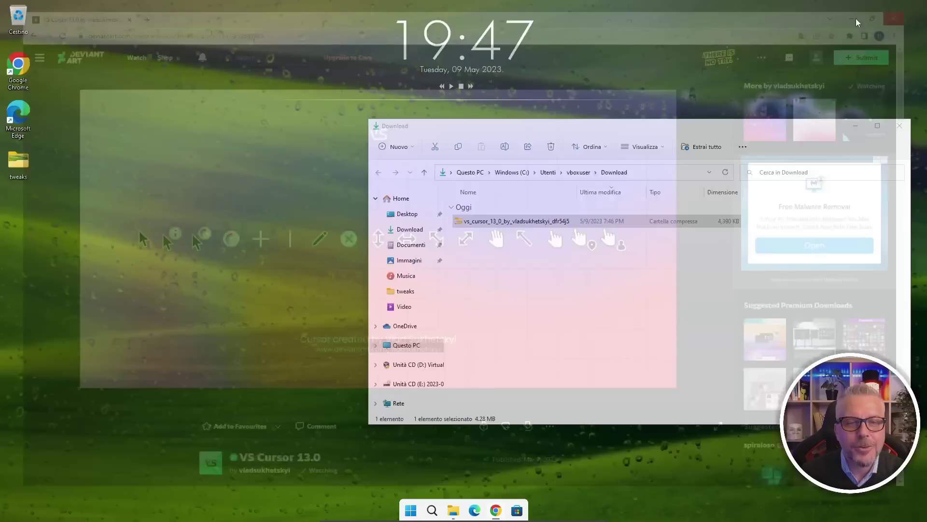
drag(489, 226, 23, 169)
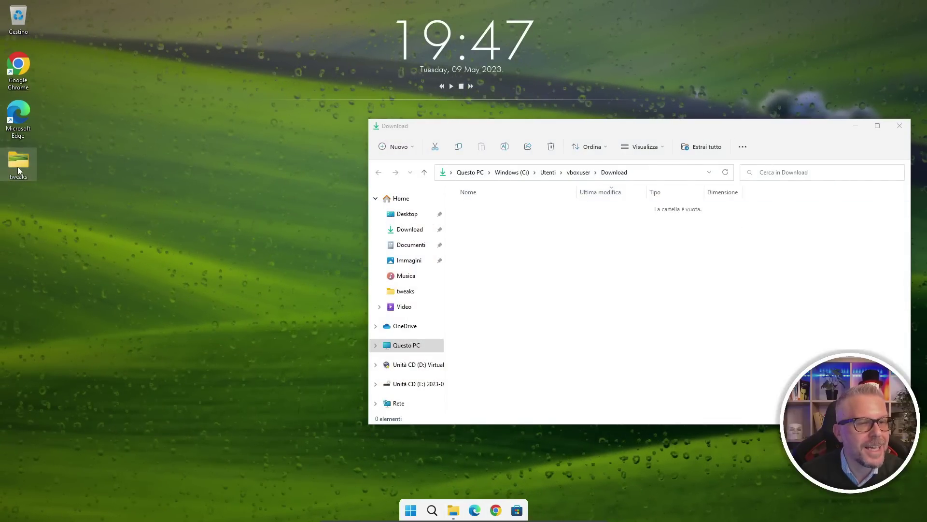
click(899, 127)
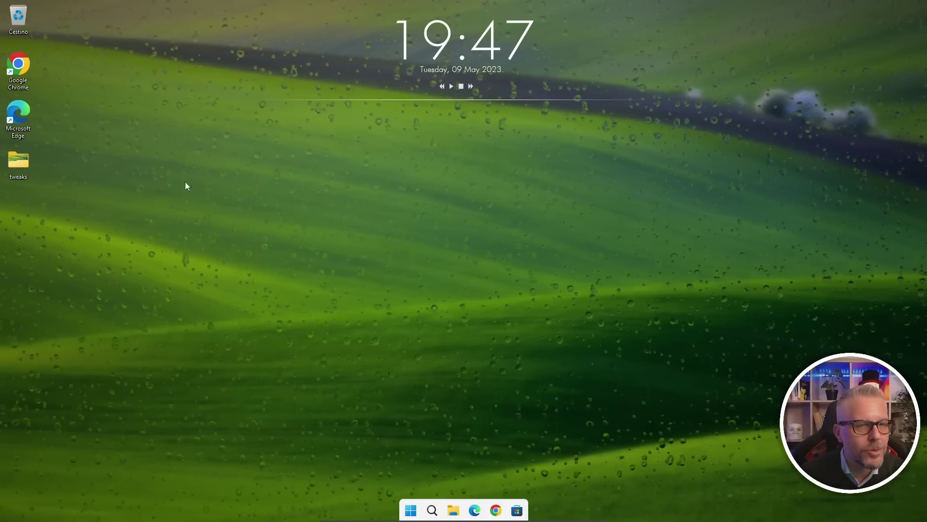
- Extract the VS Cursor 13.0 archive in the desktop's tweaks folder to its default destination
double_click(19, 162)
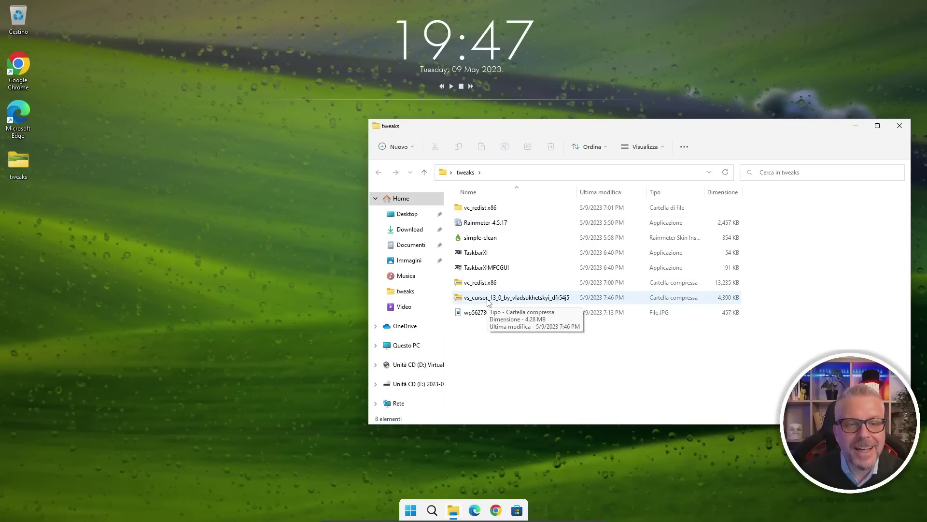
click(489, 298)
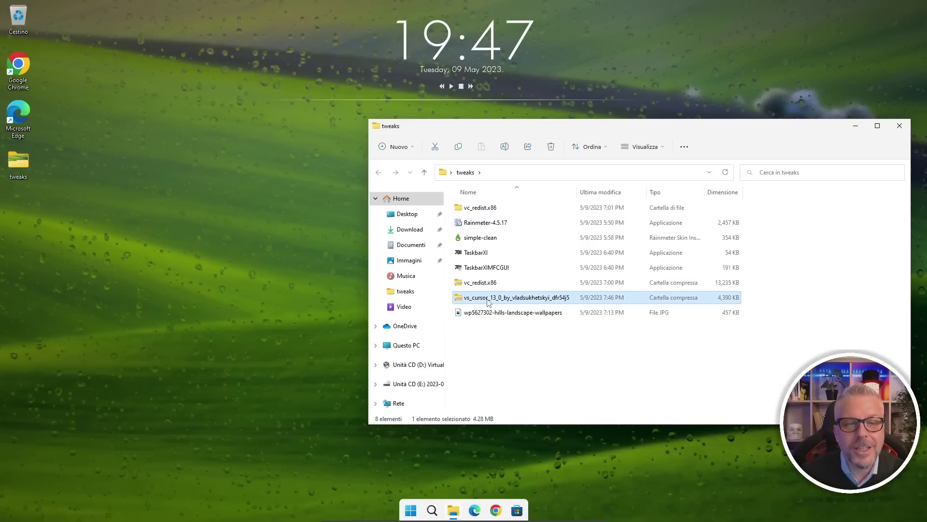
right_click(471, 302)
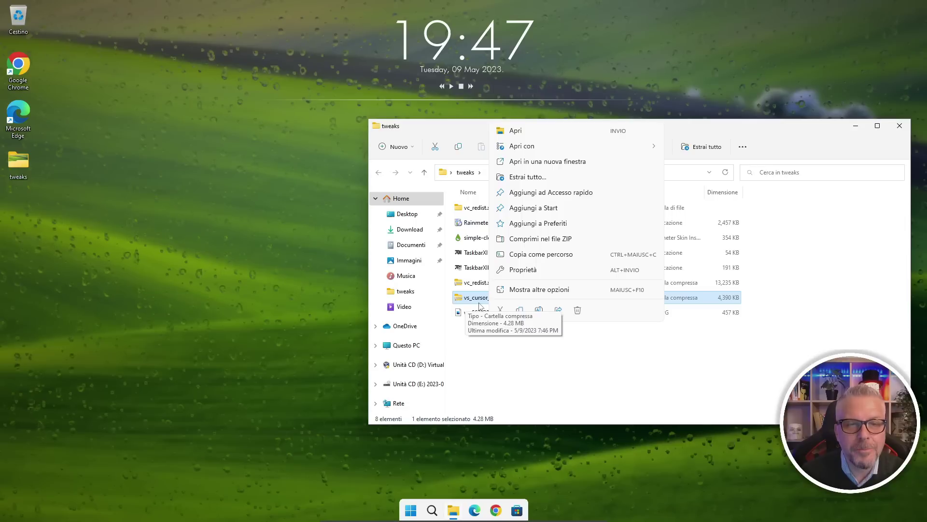
click(524, 178)
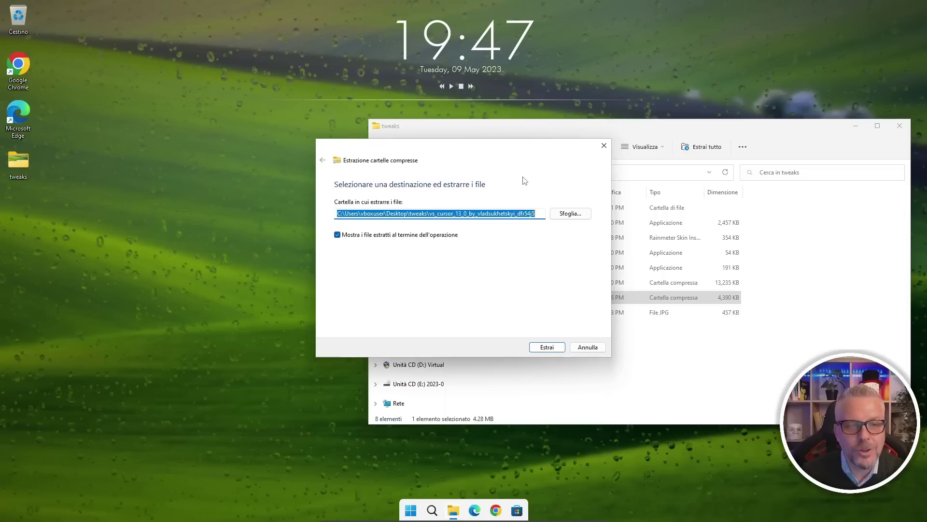
click(551, 349)
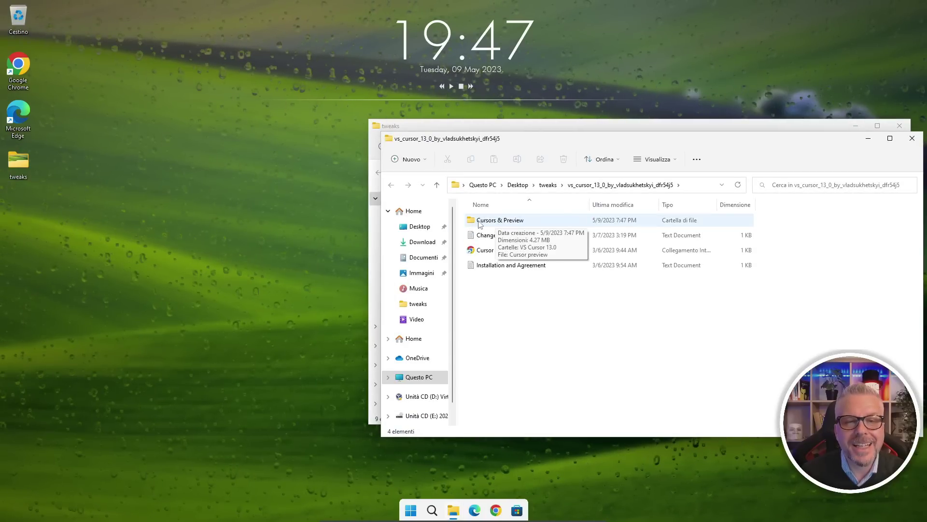
- Install the cursors with the install setup information file in Cursors & Preview > VS Cursor 13.0, allowing device changes, and close that folder
double_click(482, 222)
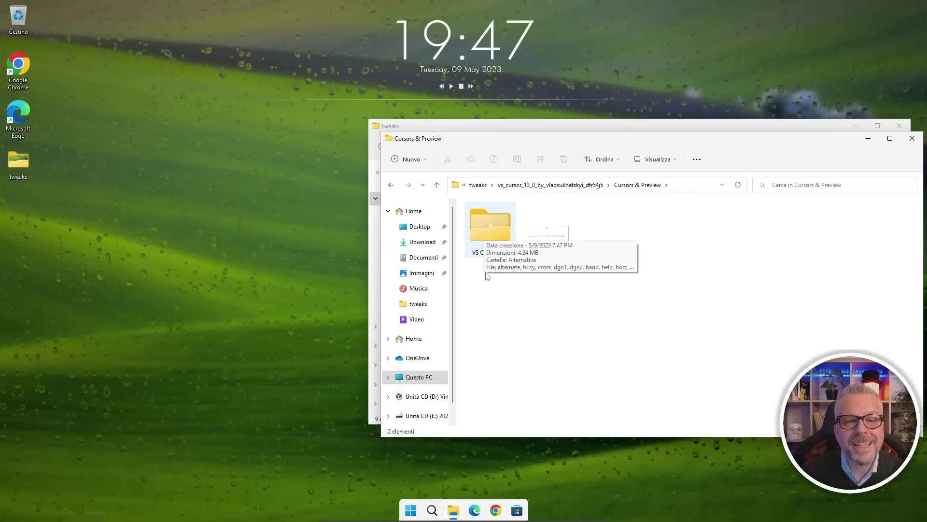
double_click(495, 227)
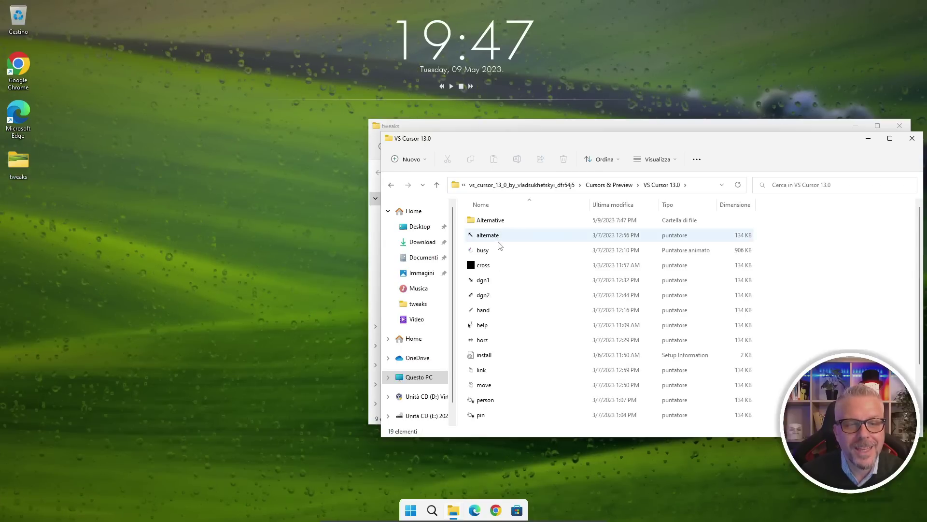
scroll(496, 242, down, 1)
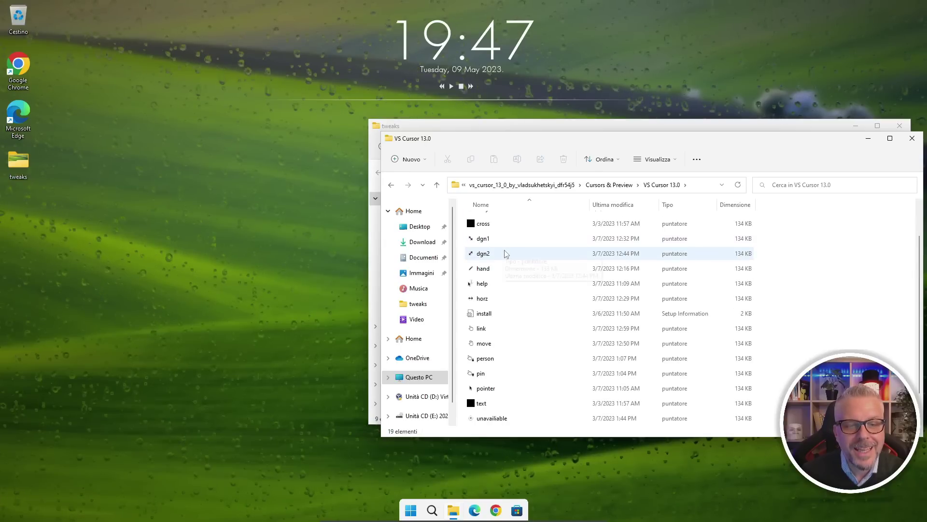
right_click(481, 316)
click(510, 378)
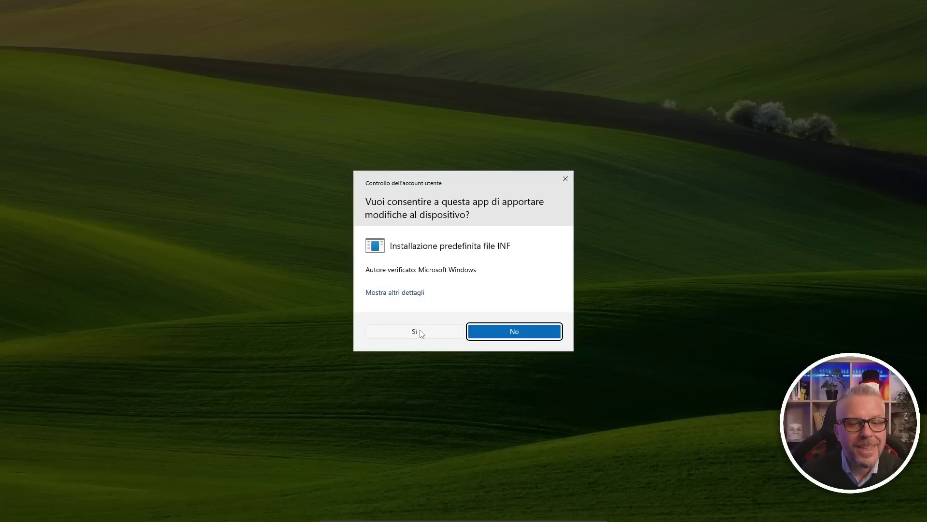
click(418, 332)
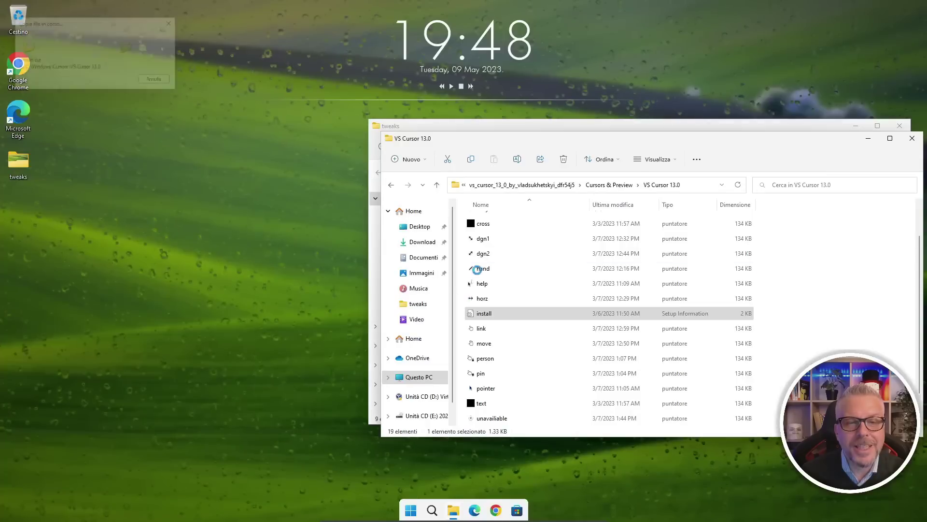
click(912, 138)
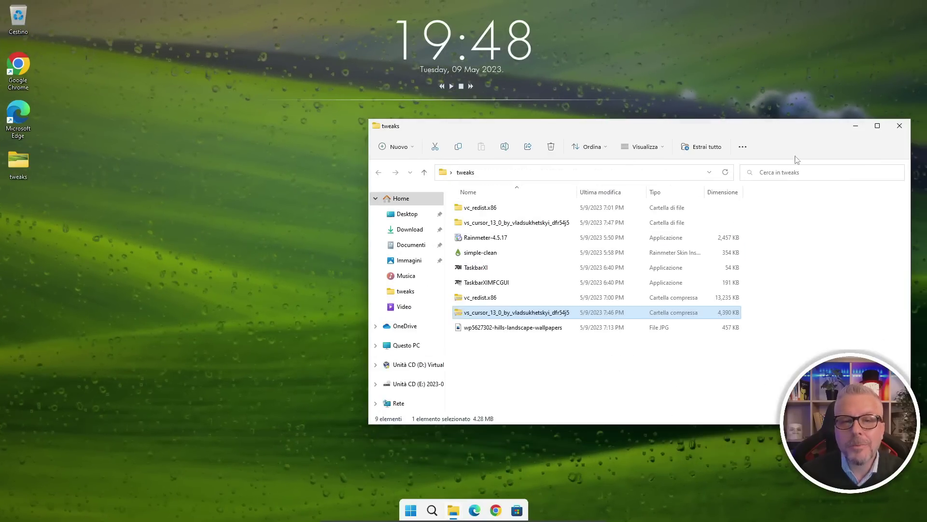
- Switch from the tweaks folder to the Control Panel, show its items as large icons and open the Mouse properties
click(450, 173)
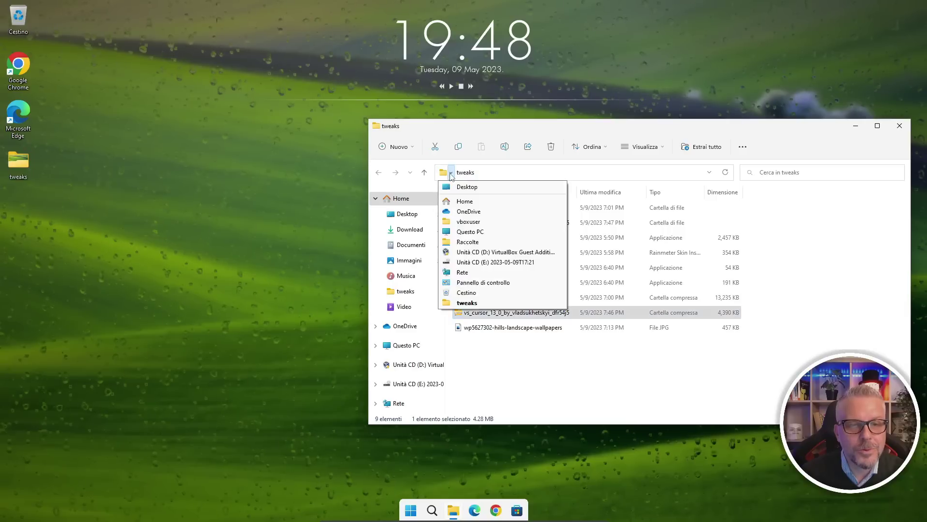
click(459, 285)
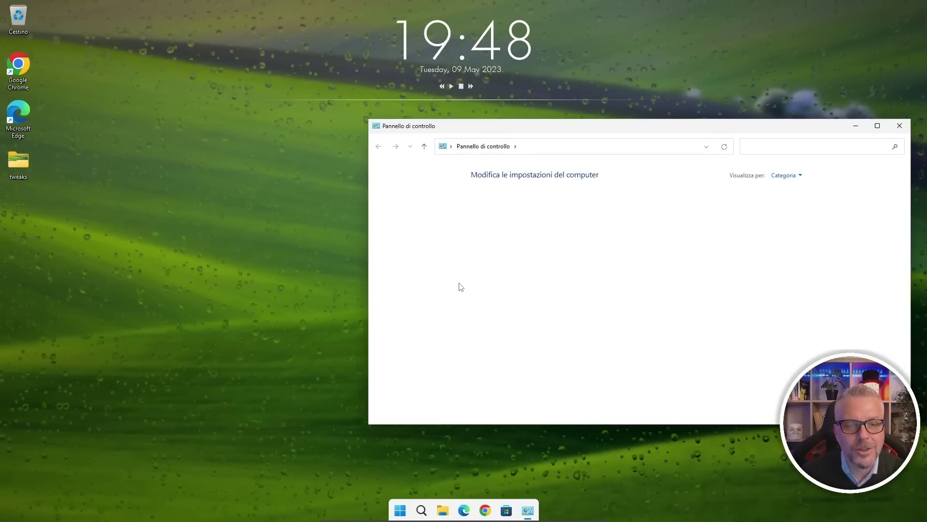
click(785, 175)
click(792, 205)
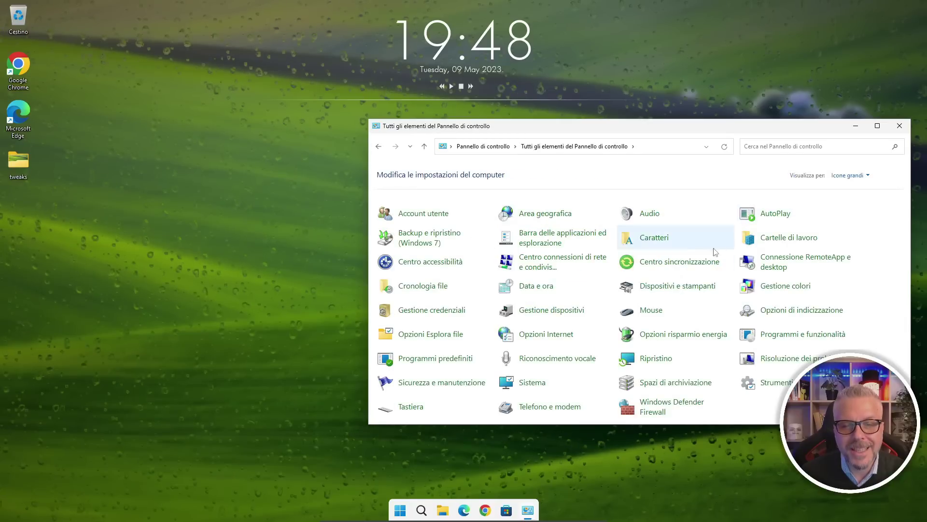
click(650, 311)
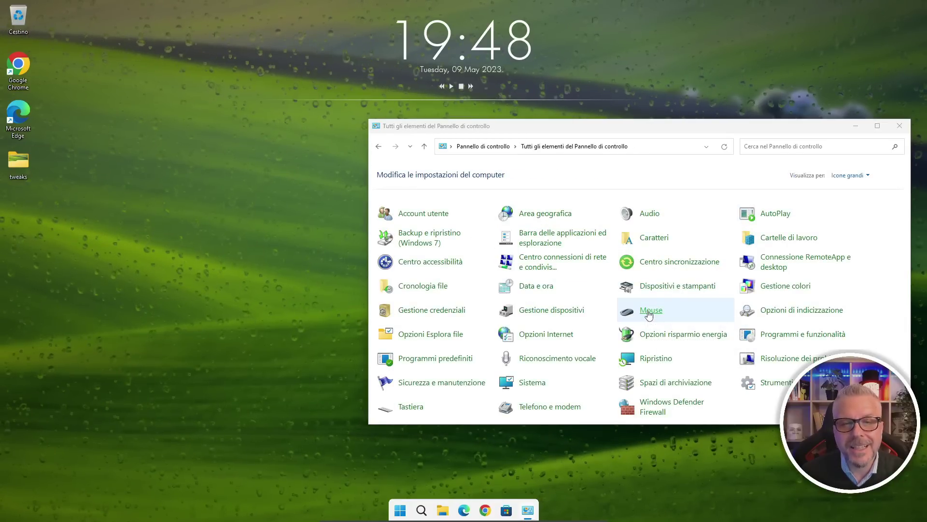
- Apply the VS Cursor 13.0 pointer scheme, replacing the original scheme, and close the Control Panel and Mouse properties
click(120, 100)
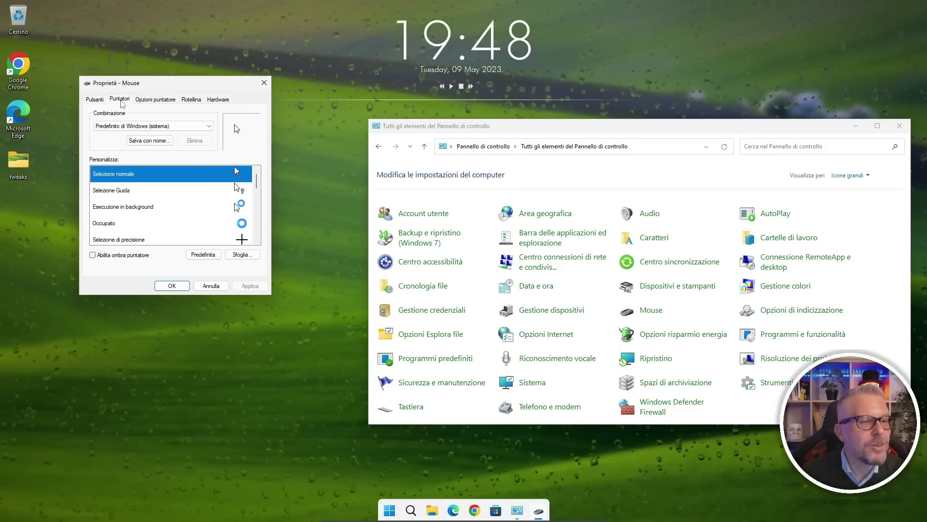
click(140, 126)
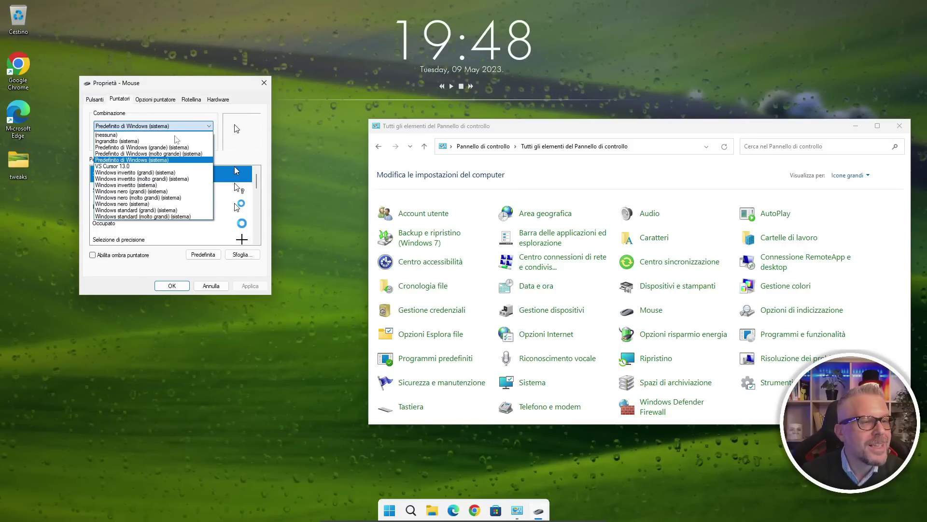
click(110, 167)
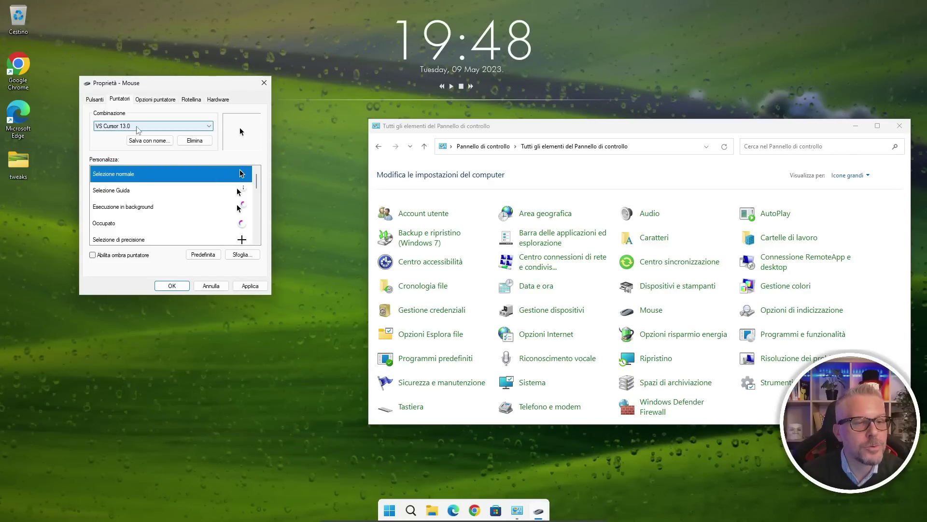
click(250, 286)
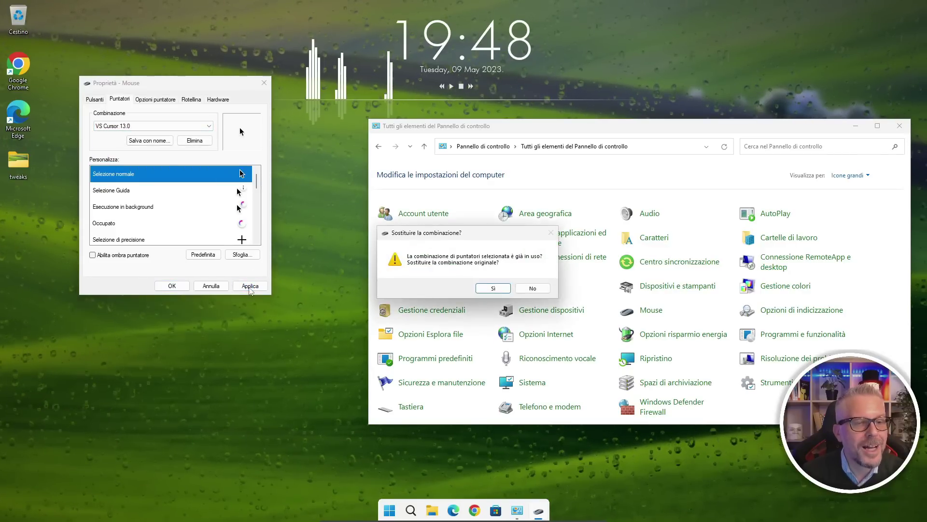
click(497, 290)
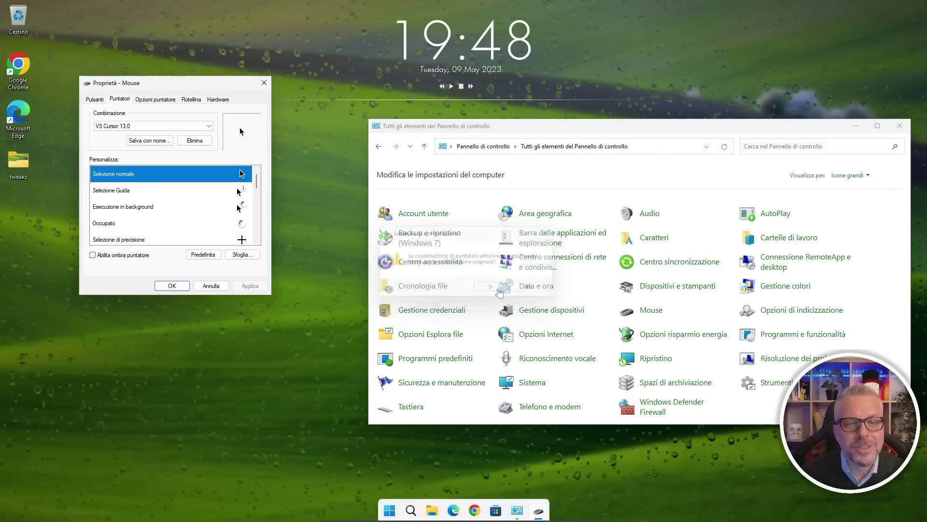
click(903, 129)
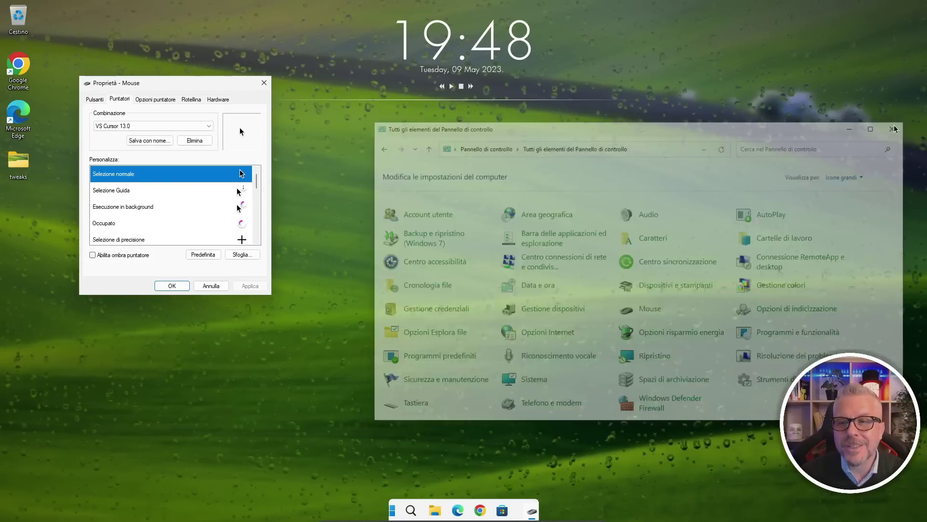
click(264, 83)
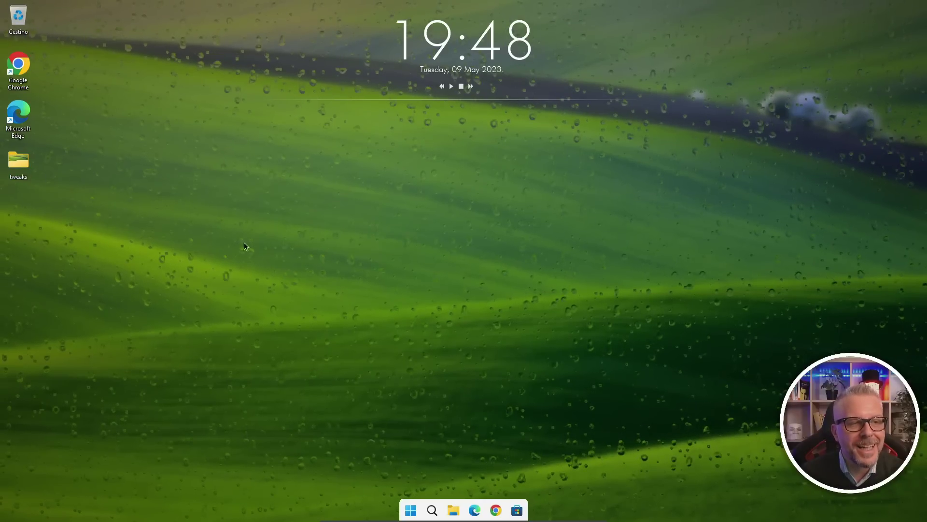
- Hide all icons on the Windows desktop by turning off Mostra icone del desktop
right_click(487, 228)
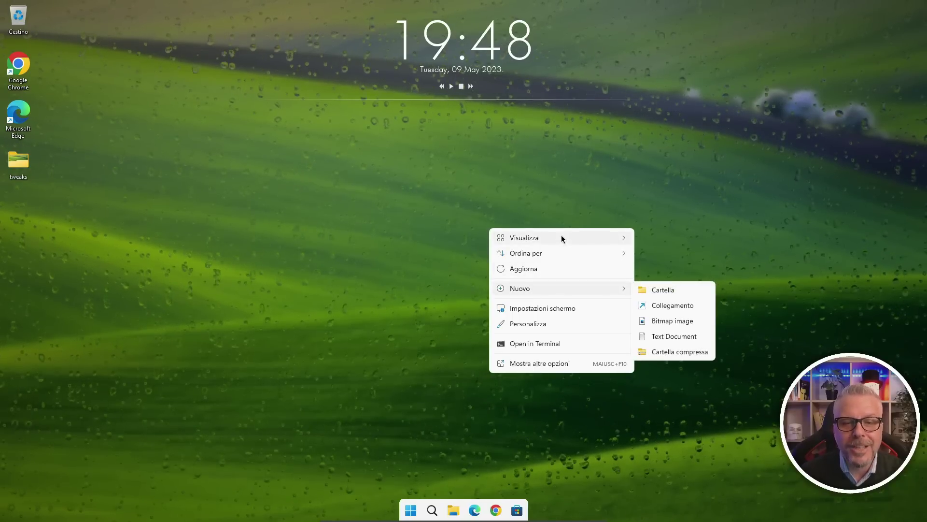
mouse_move(574, 235)
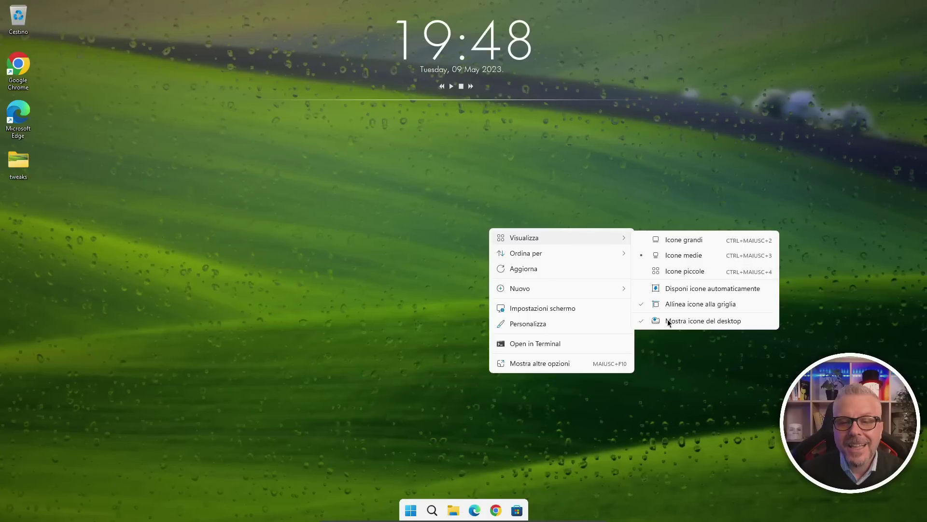
click(644, 322)
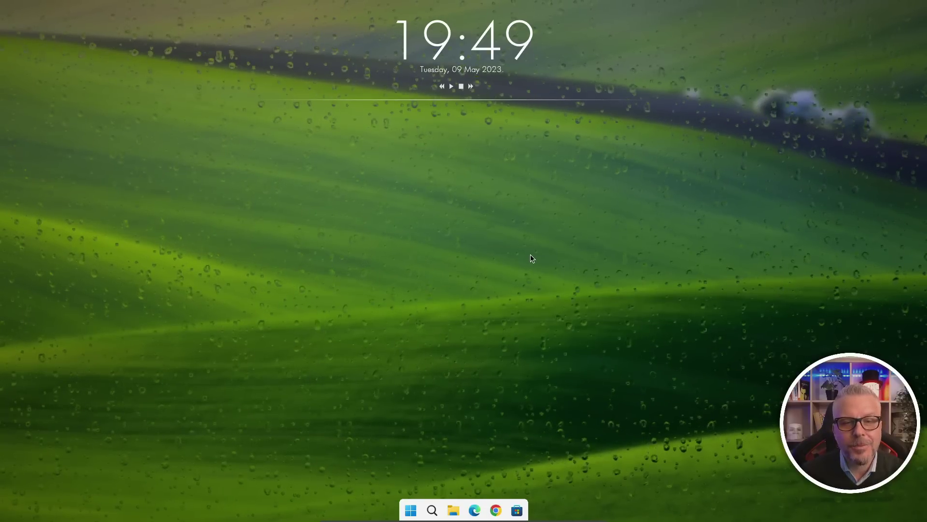